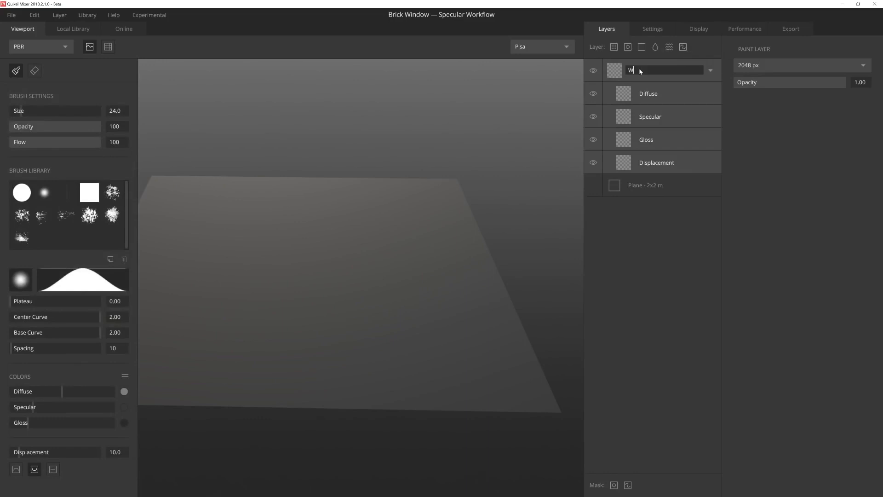
Step: Name the paint layer "Window Inset" and select its Displacement channel
type("indow Inset")
key("Return")
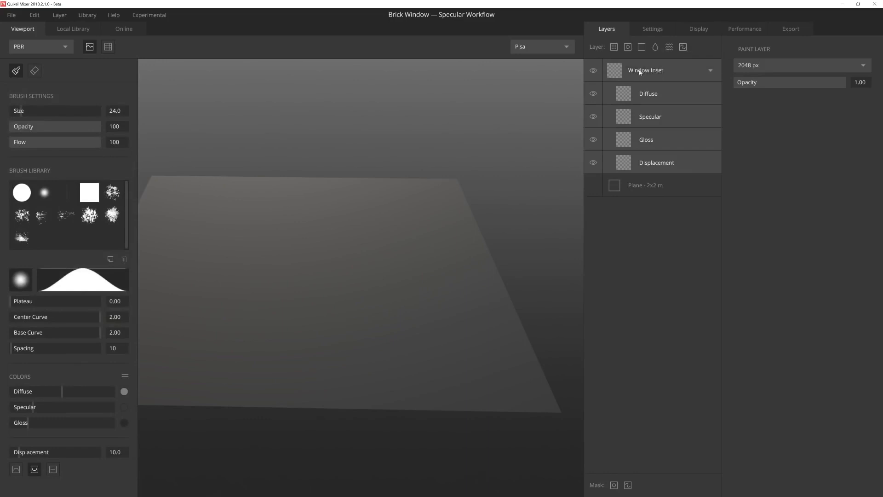
left_click(652, 165)
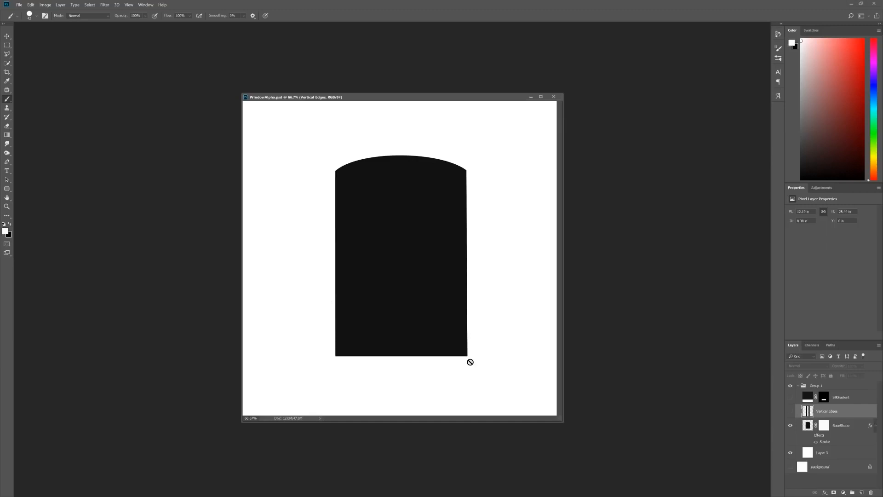
Step: In Photoshop, turn on the BaseShape layer's effects and review the stroke's gradient, style and size settings without changing them
left_click(811, 436)
double_click(824, 442)
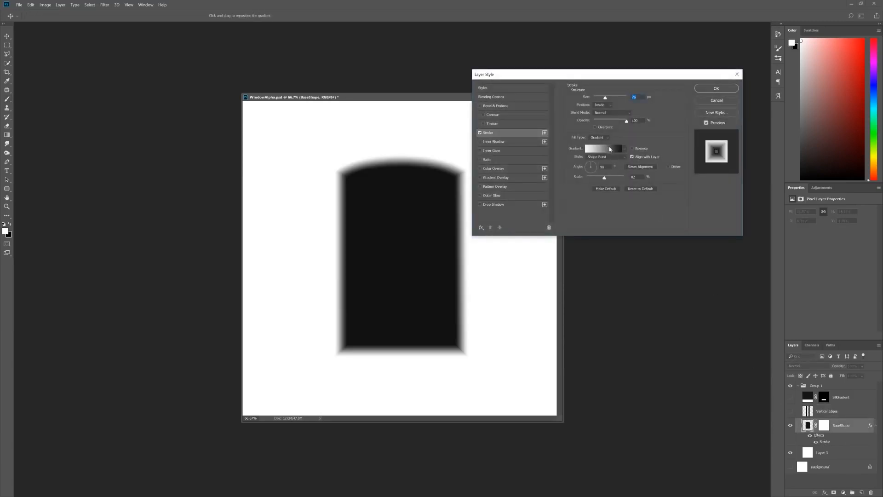
left_click(610, 149)
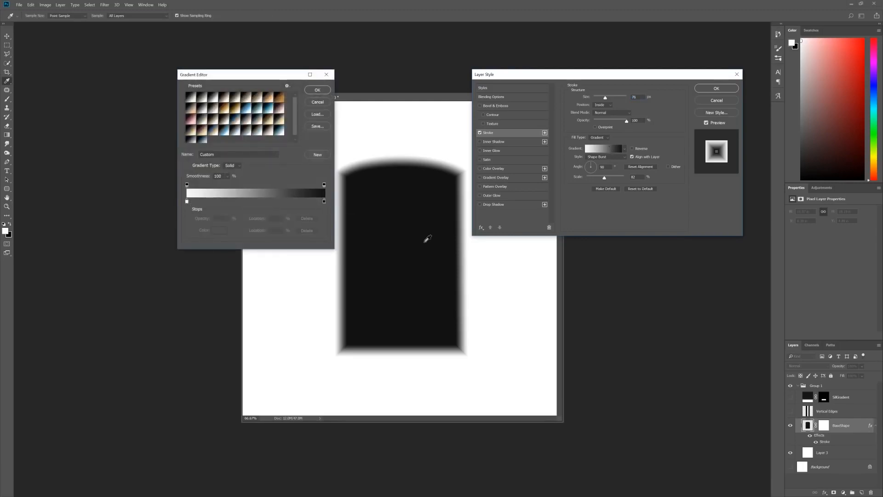
left_click(326, 103)
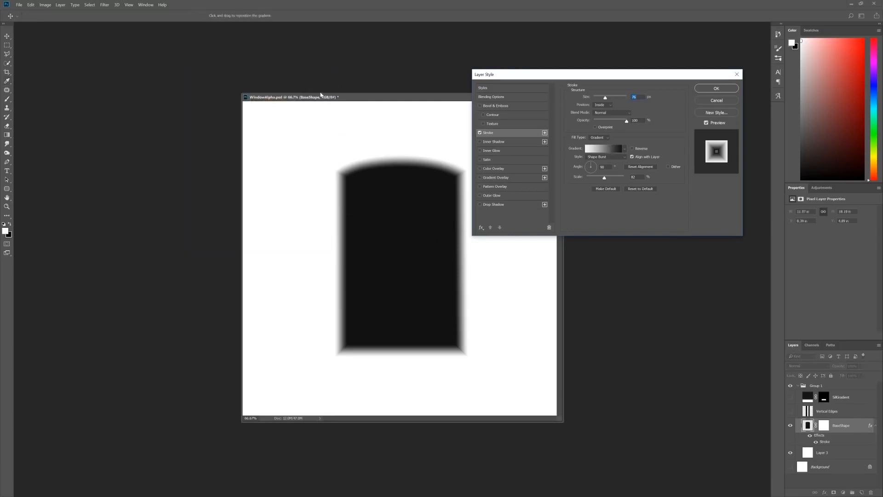
left_click(622, 158)
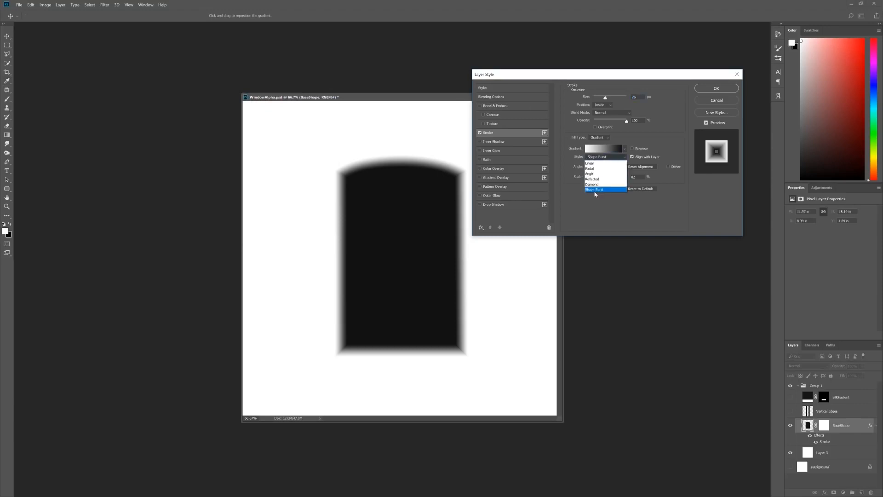
left_click(627, 157)
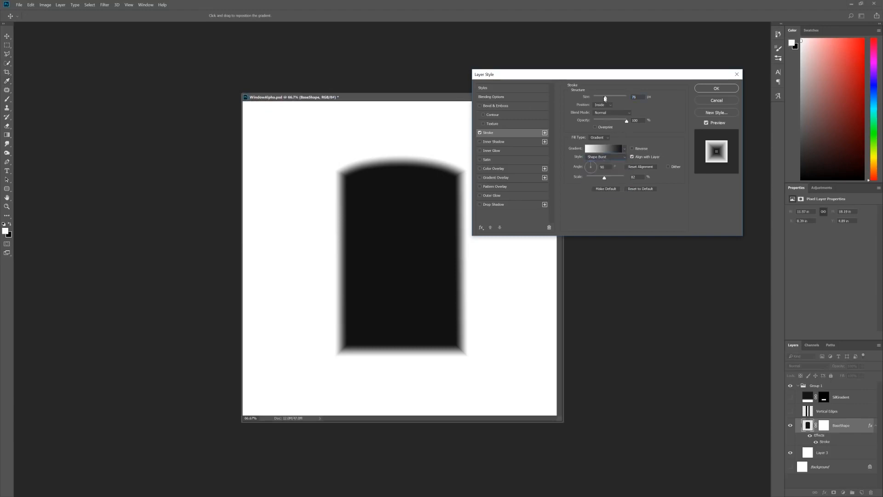
left_click_drag(616, 98, 609, 97)
left_click(715, 100)
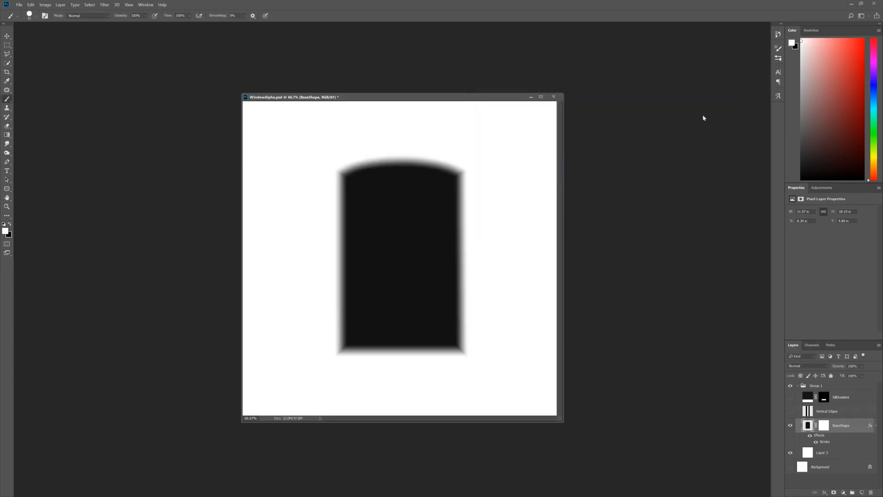
Step: Show the Vertical Edges layer and set its blend mode to Lighten
left_click(790, 411)
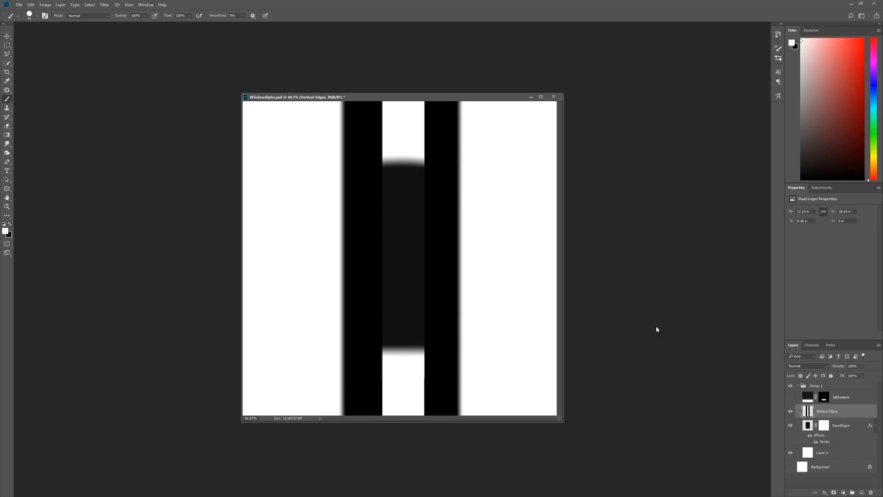
left_click(798, 366)
left_click(801, 244)
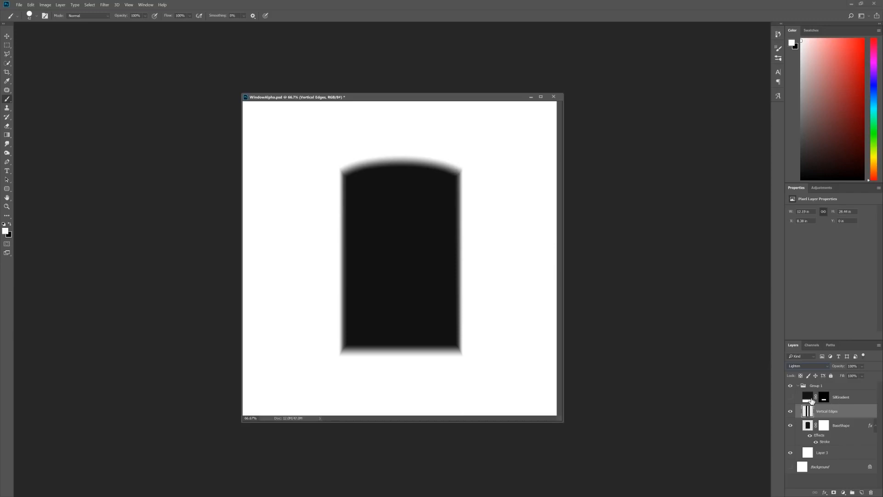
Step: Show the SillGradient layer and set its blend mode to Lighten
left_click(790, 398)
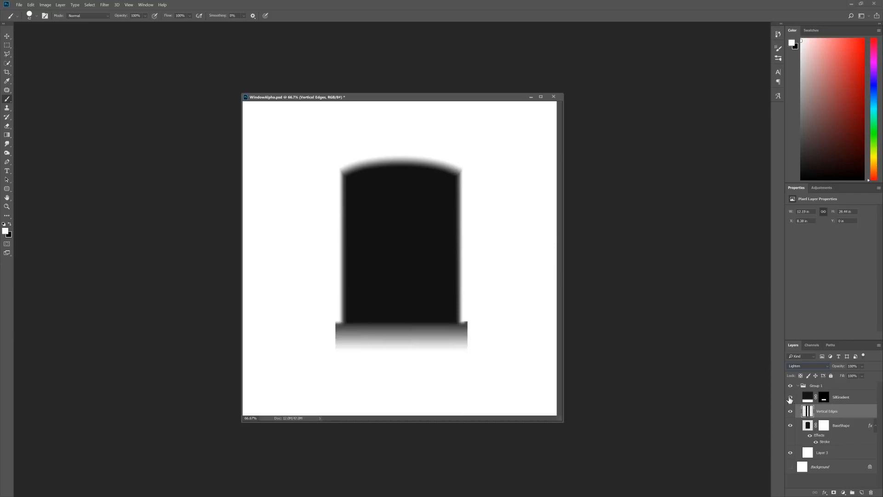
left_click(799, 396)
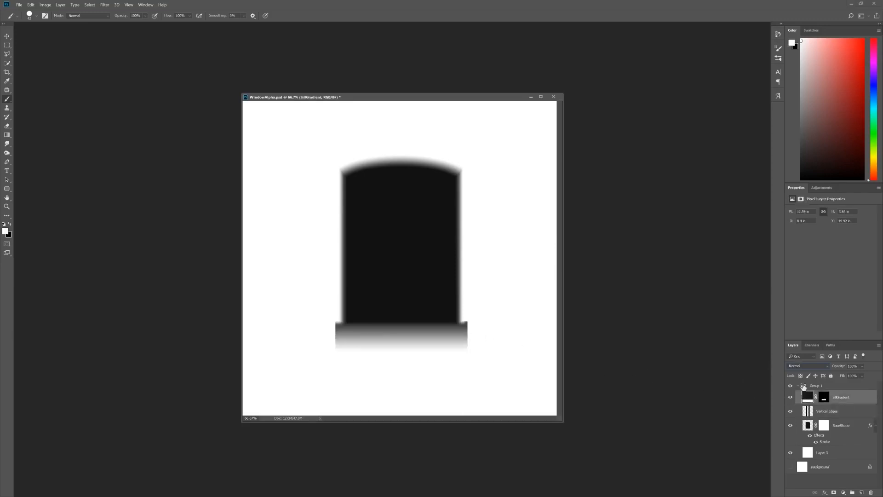
left_click(801, 365)
left_click(801, 244)
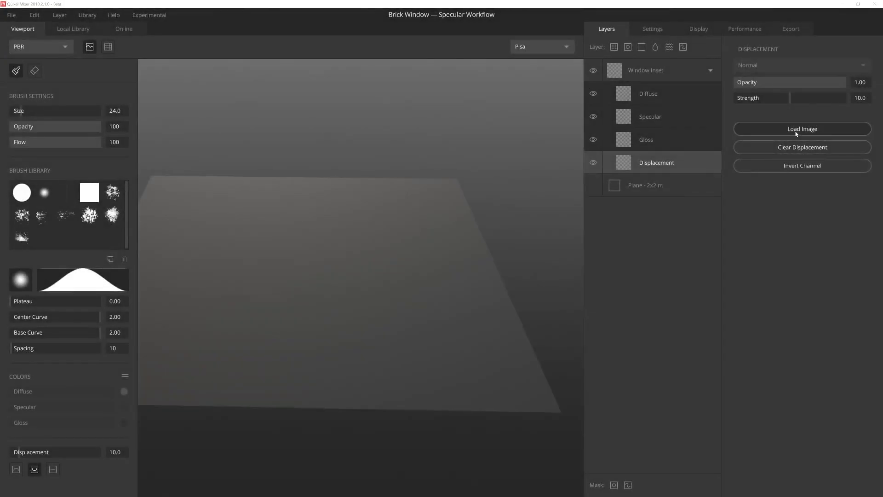
Step: In Quixel Mixer, load the Industrial_Window_height image into the Window Inset layer's Displacement channel and set its strength to 20
left_click(796, 131)
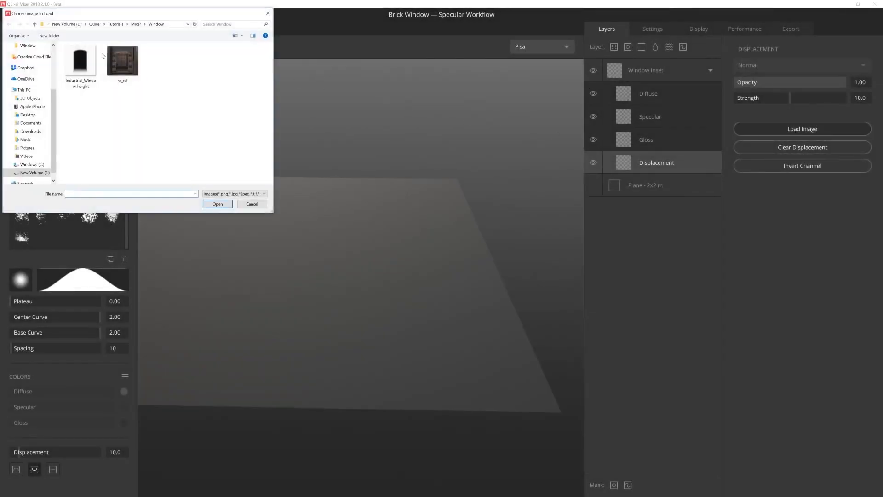
double_click(80, 64)
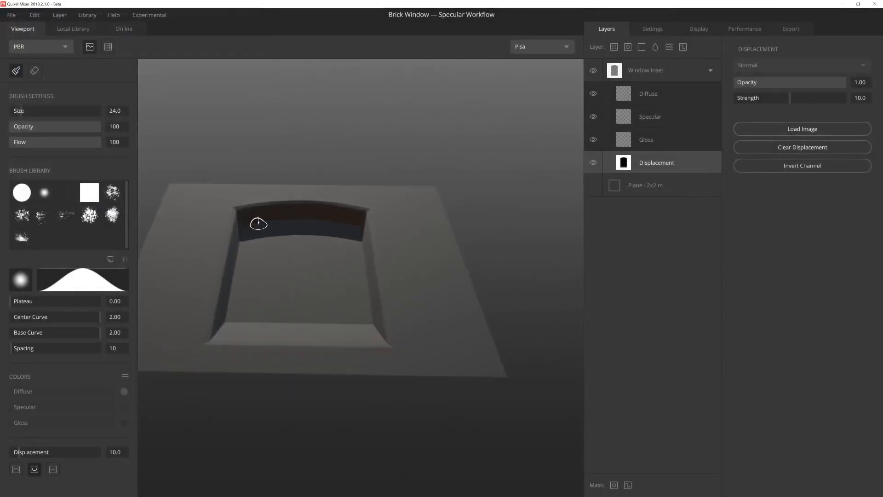
left_click_drag(258, 224, 323, 197, "alt")
left_click_drag(426, 202, 422, 218, "alt")
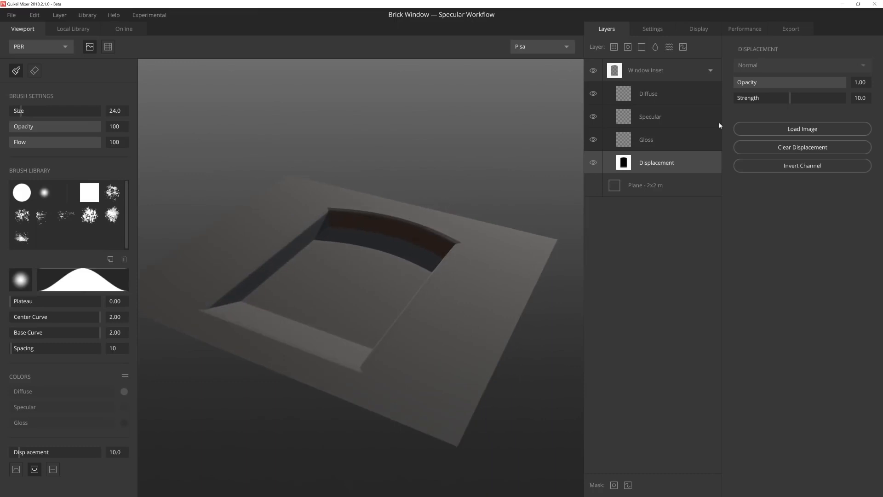
left_click_drag(791, 100, 845, 98)
left_click_drag(534, 204, 366, 318, "alt")
right_click_drag(366, 318, 134, 323, "shift")
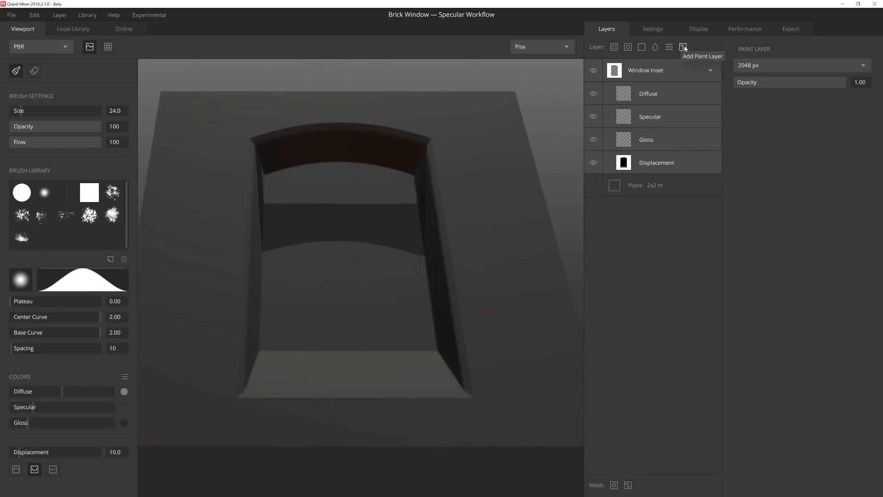
Step: Add a new paint layer above Window Inset and name it "WindowSill"
left_click(684, 48)
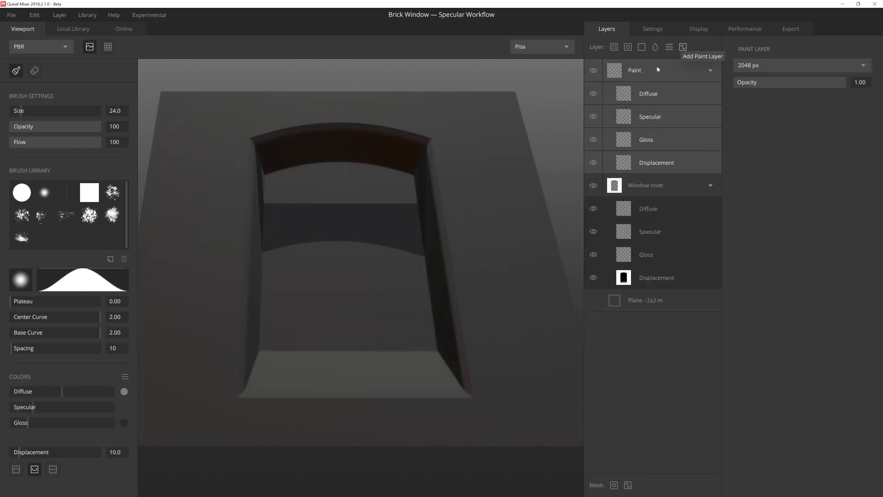
double_click(638, 70)
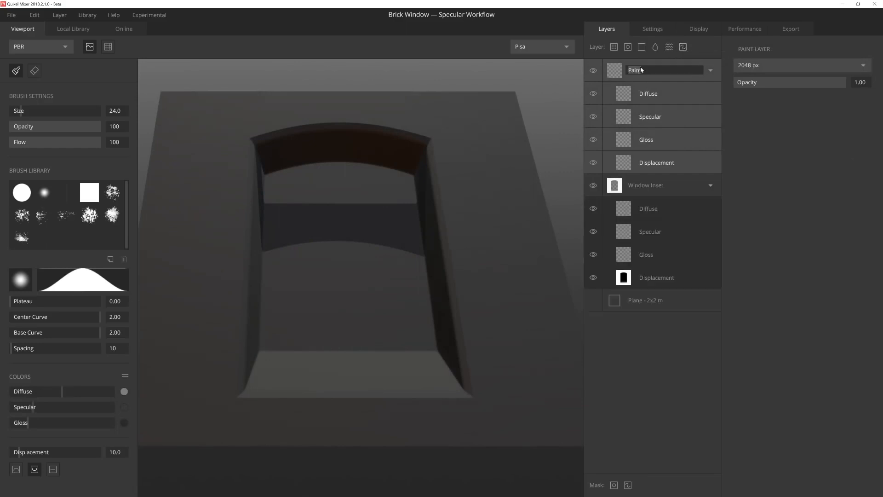
type("WindowSill")
key("Return")
Step: Paint the sill along the inset's lower edge on WindowSill's Displacement channel with a Square brush, size 16.4 and displacement 5
left_click_drag(278, 337, 296, 329, "alt")
middle_click_drag(296, 330, 347, 335, "alt")
scroll(347, 335, "up", 5)
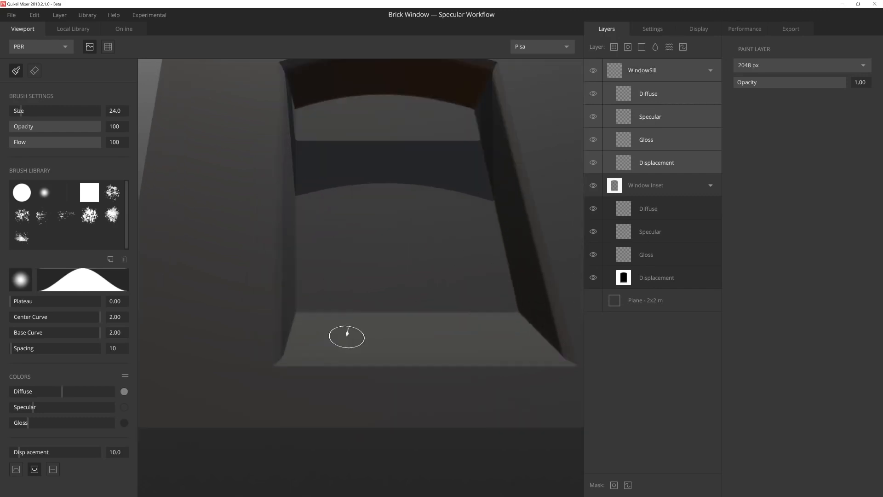
left_click_drag(353, 355, 377, 299, "alt")
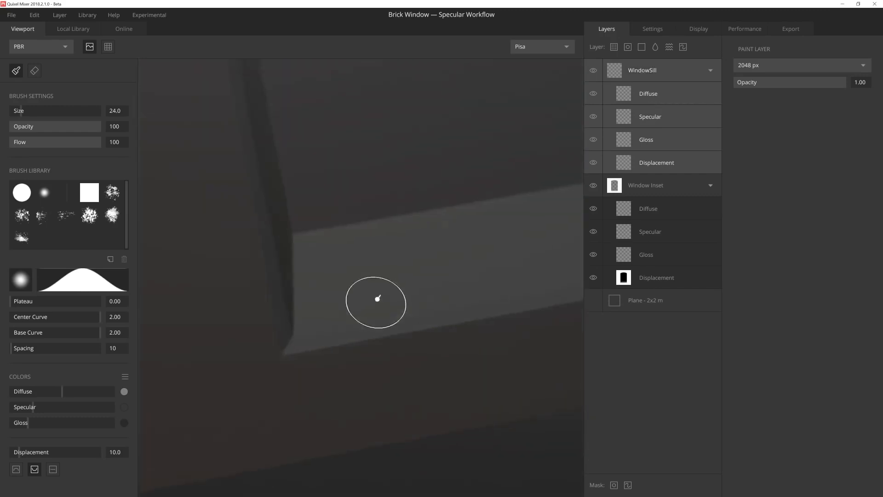
left_click(89, 193)
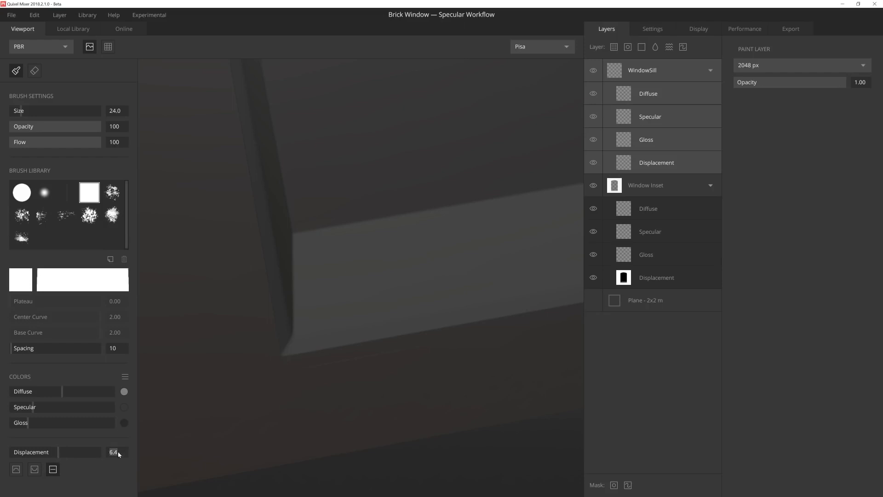
type("5")
key("Return")
left_click(656, 162)
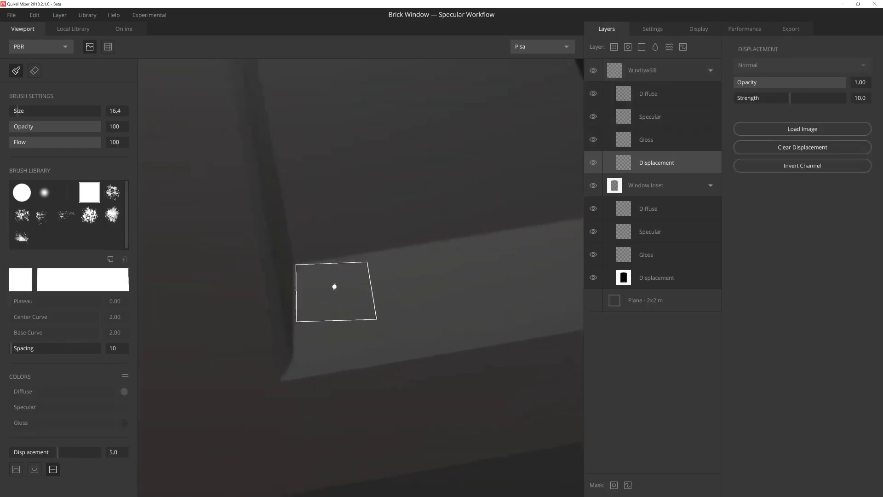
mouse_move(332, 286)
left_mouse_down()
mouse_move(339, 359)
mouse_move(375, 298)
mouse_move(459, 341)
mouse_move(337, 359)
mouse_move(276, 382)
mouse_move(271, 313)
mouse_move(207, 278)
left_mouse_up()
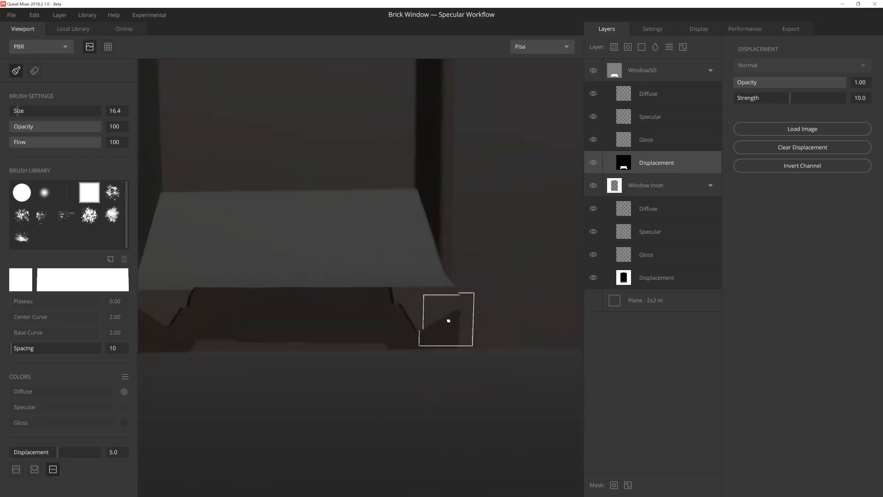
Step: Erase the excess displacement at the sill's front corners with a square eraser of size 25.8
key("e")
key("bracketright")
left_click(432, 315)
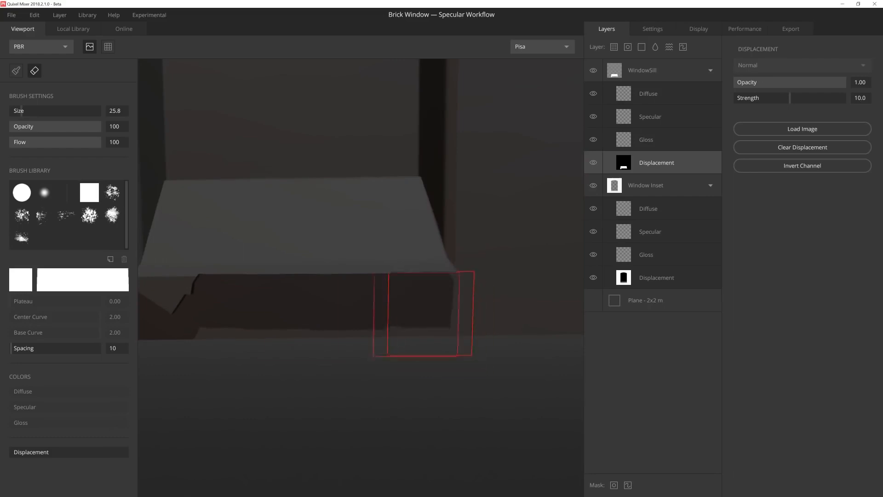
left_click(159, 316)
middle_click_drag(339, 359, 441, 363, "alt")
mouse_move(334, 348)
left_mouse_down("alt")
mouse_move(329, 331)
mouse_move(415, 258)
left_mouse_up("alt")
right_click_drag(414, 257, 487, 272, "alt")
mouse_move(487, 271)
left_mouse_down("alt")
mouse_move(459, 300)
mouse_move(482, 256)
mouse_move(648, 107)
left_mouse_up("alt")
Step: Add a solid layer above WindowSill and name it "Softness"
left_click(639, 72)
left_click(641, 47)
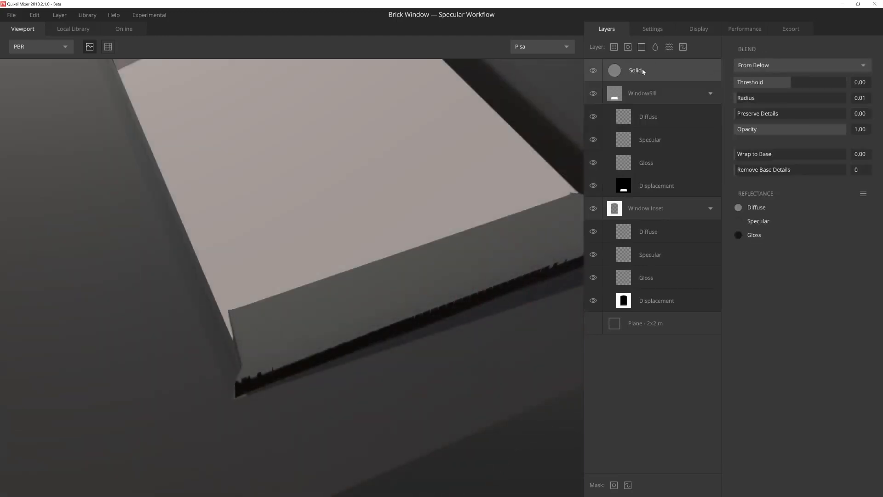
double_click(636, 73)
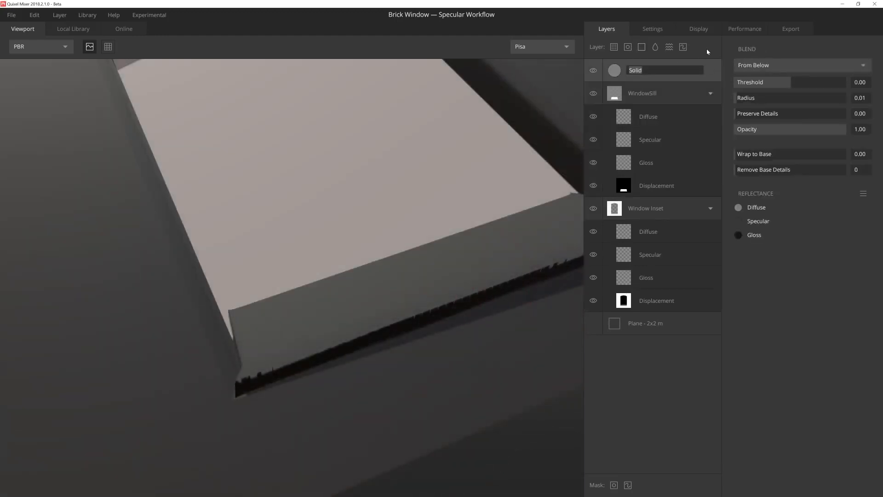
type("Softness")
key("Return")
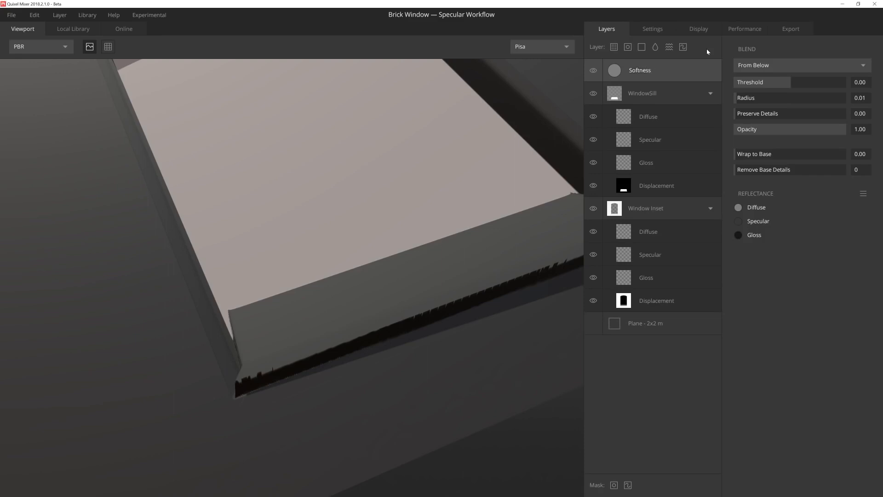
Step: Set the Softness layer to blend From Above with Threshold 2.00 and Wrap to Base 1.00
left_click(768, 67)
left_click(770, 80)
left_click_drag(789, 85, 846, 86)
left_click_drag(746, 155, 882, 162)
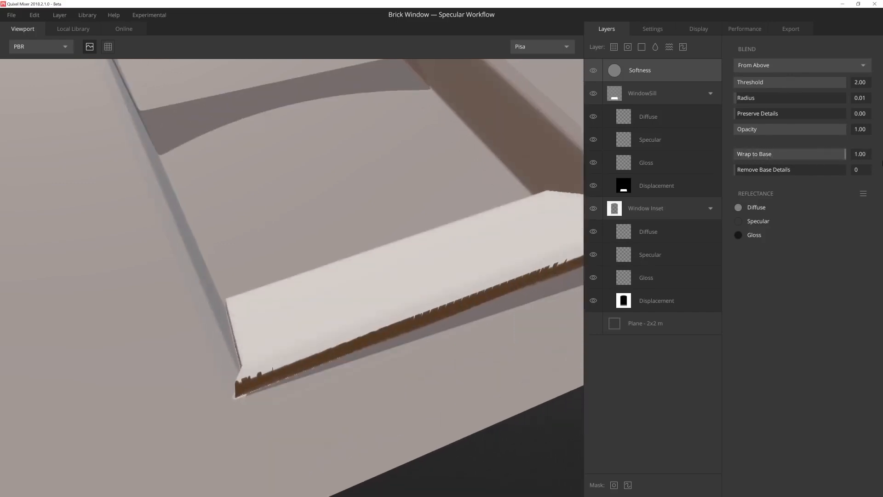
Step: Set the Softness layer's Remove Base Details to 5 to soften the window and sill edges
left_click_drag(764, 172, 798, 171)
scroll(388, 182, "down", 5)
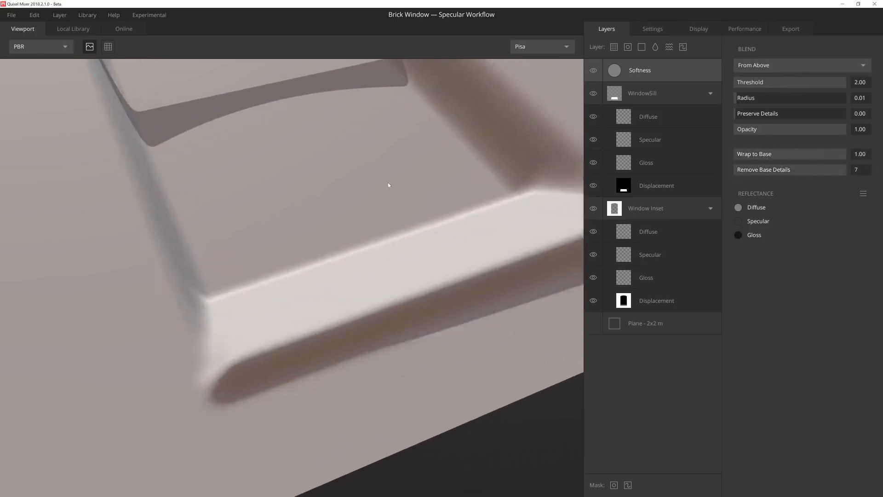
left_click_drag(363, 161, 380, 210)
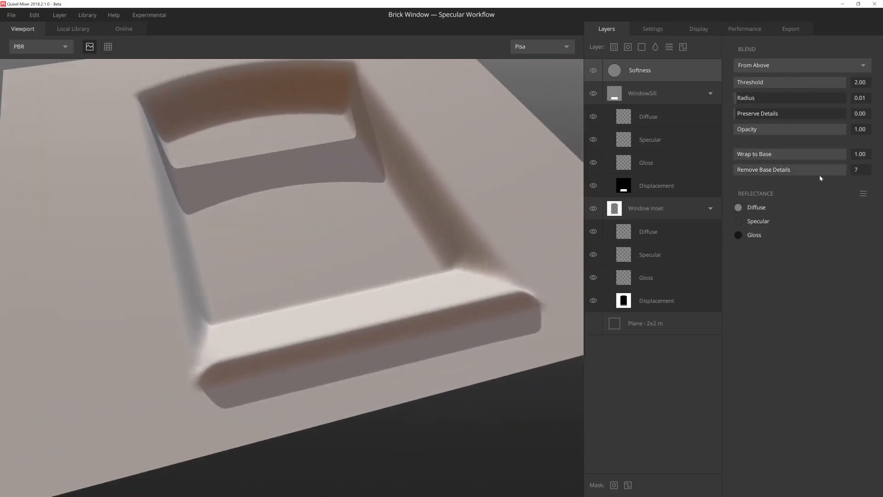
left_click_drag(818, 173, 797, 170)
left_click_drag(419, 262, 367, 283)
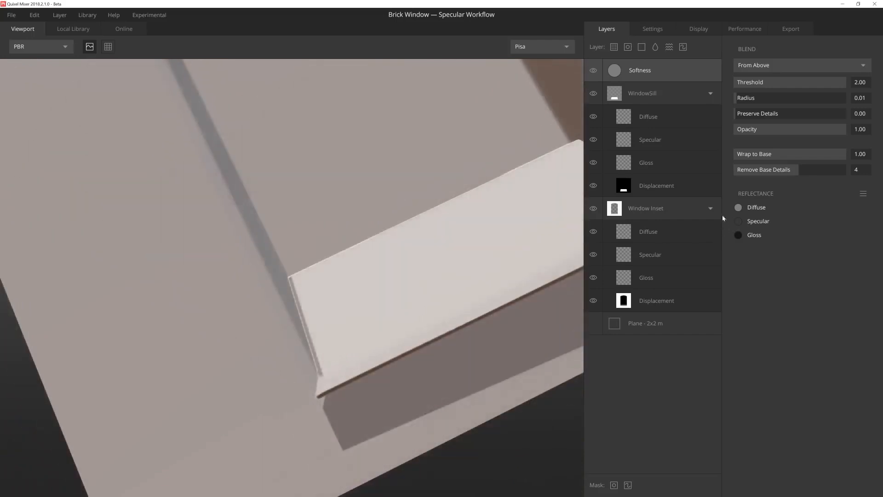
left_click_drag(805, 170, 810, 169)
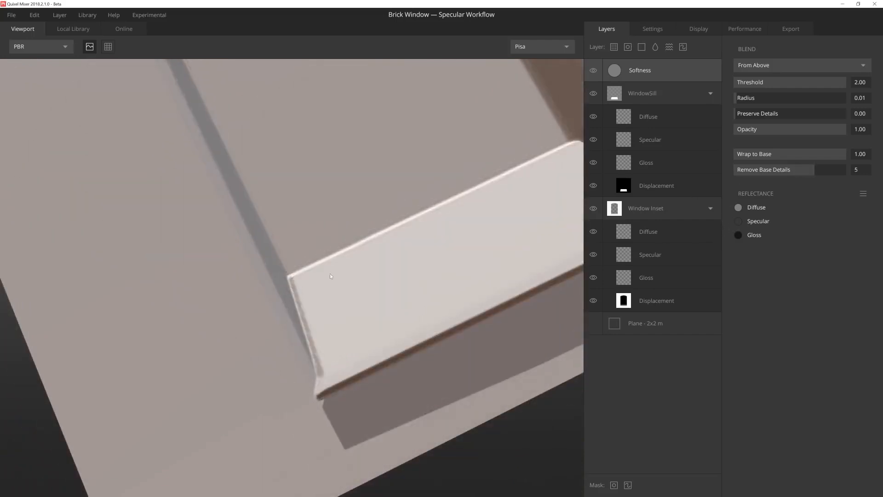
scroll(417, 273, "down", 4)
mouse_move(417, 273)
left_mouse_down()
mouse_move(375, 238)
mouse_move(314, 299)
mouse_move(321, 272)
mouse_move(318, 304)
mouse_move(337, 289)
mouse_move(337, 347)
mouse_move(420, 204)
mouse_move(449, 174)
left_mouse_up()
Step: Set the strength of the WindowSill layer's Displacement channel to 15.4
left_click(656, 186)
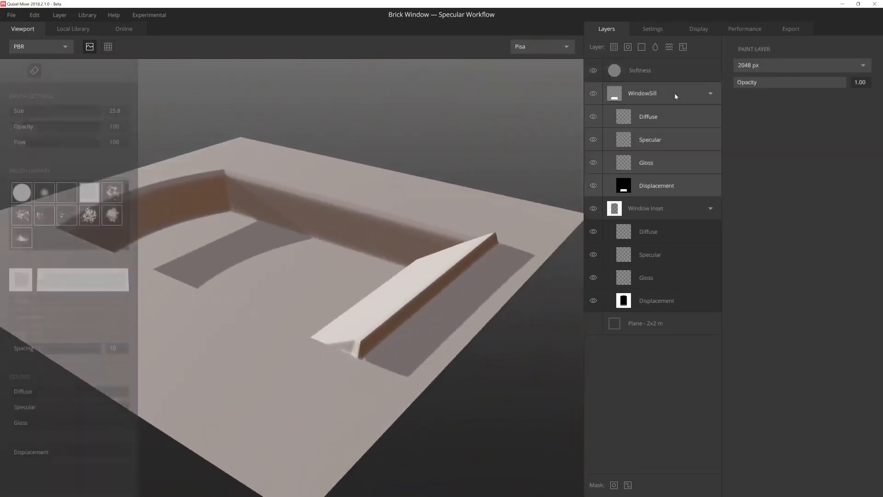
left_click_drag(795, 99, 821, 98)
mouse_move(339, 164)
left_mouse_down("alt")
mouse_move(385, 160)
mouse_move(390, 190)
mouse_move(363, 209)
mouse_move(342, 172)
left_mouse_up("alt")
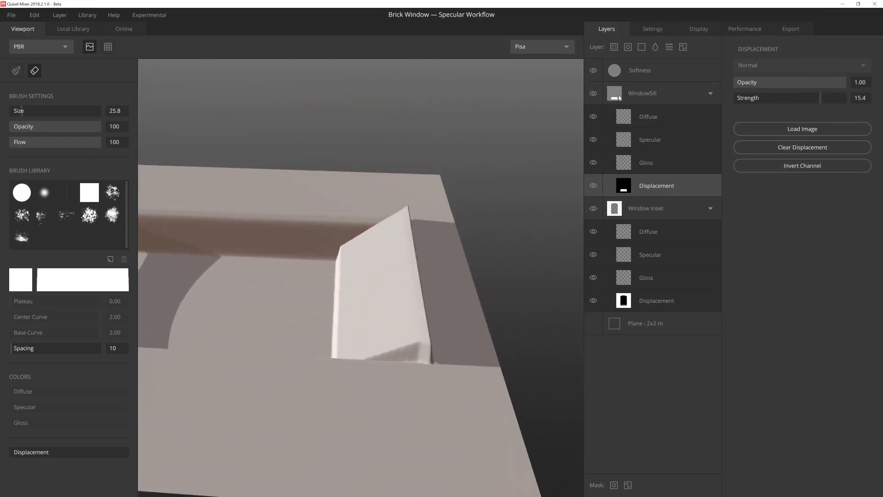
Step: Add a solid layer directly above WindowSill and name it "Sill Bevel"
left_click(645, 94)
left_click(642, 47)
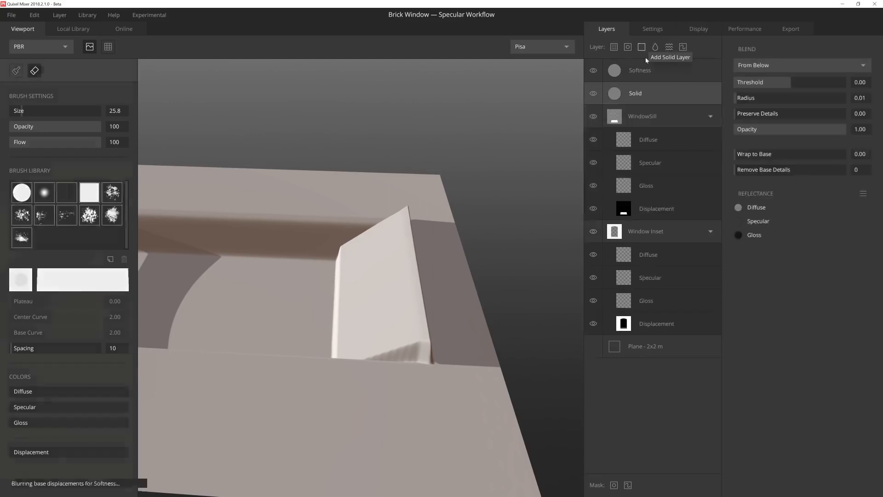
double_click(642, 93)
type("Sill Bevel")
key("Return")
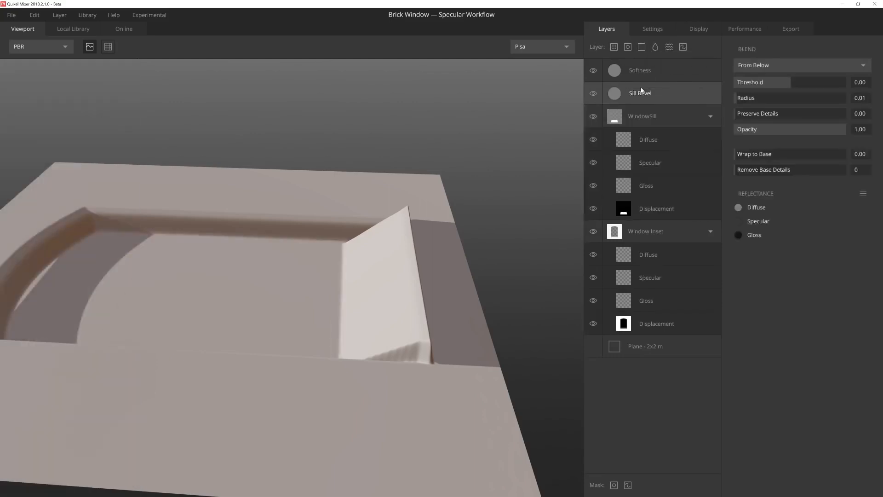
Step: Set the Sill Bevel layer to blend From Above with a Threshold of -1.24
left_click(746, 67)
left_click(750, 77)
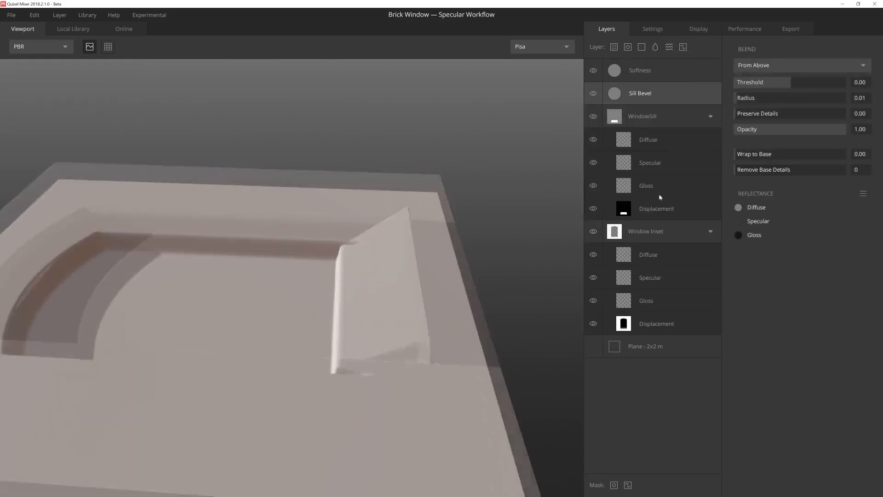
left_click_drag(768, 84, 757, 81)
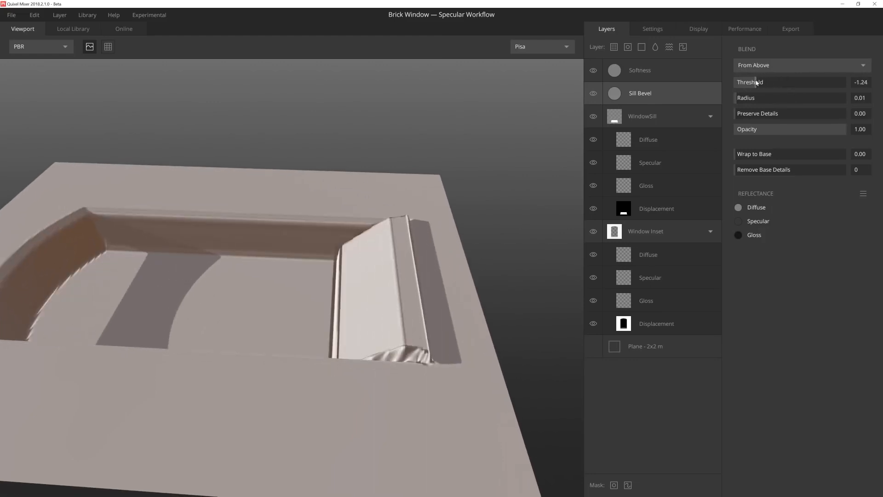
scroll(419, 228, "down", 3)
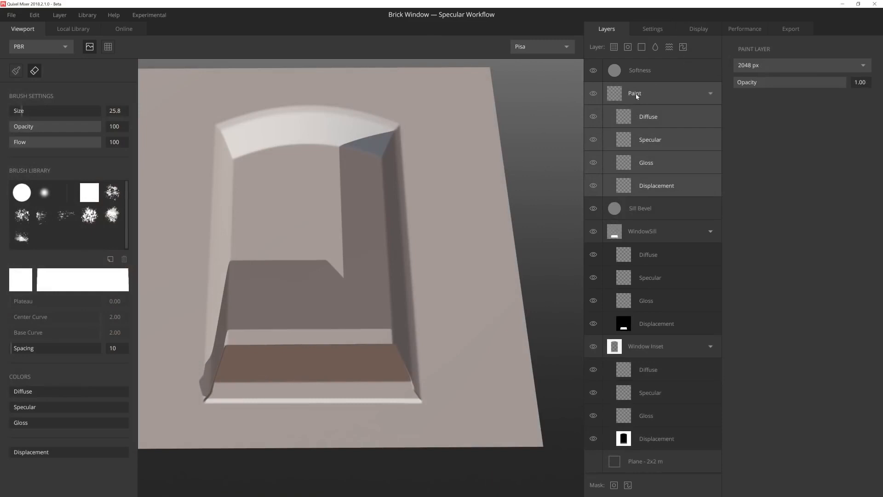
Step: Add a paint layer above Sill Bevel and name it "Window Frame"
double_click(635, 93)
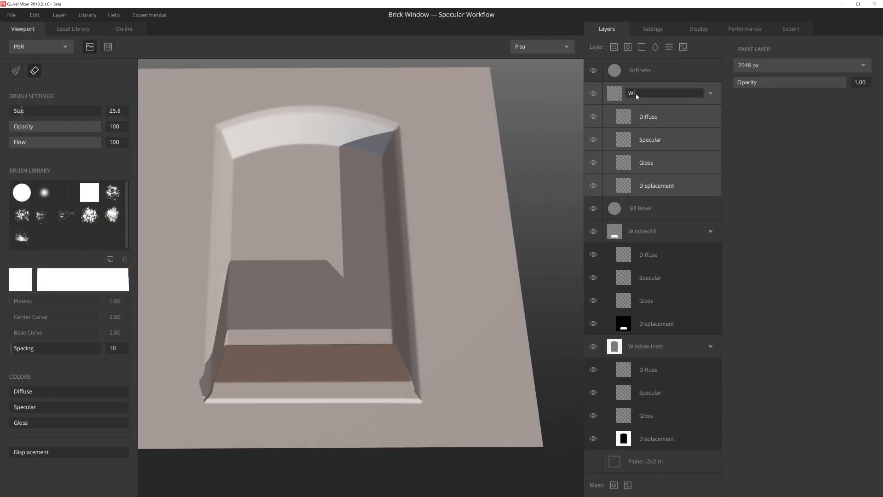
type("Window Frame")
key("Return")
Step: Stamp a square at brush size 92.1 and Displacement 5.0 inside the window inset on the Window Frame layer's Displacement channel
left_click(662, 186)
scroll(345, 217, "up", 3)
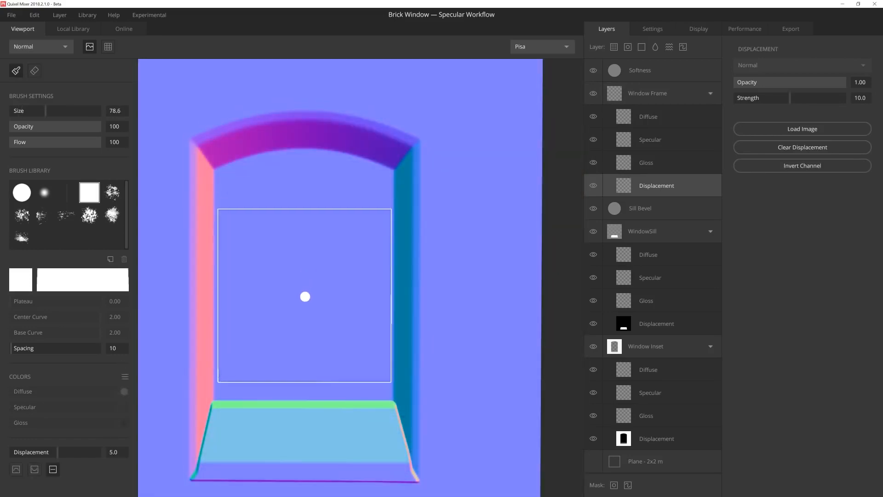
key("bracketright")
key("bracketright")
key("bracketright")
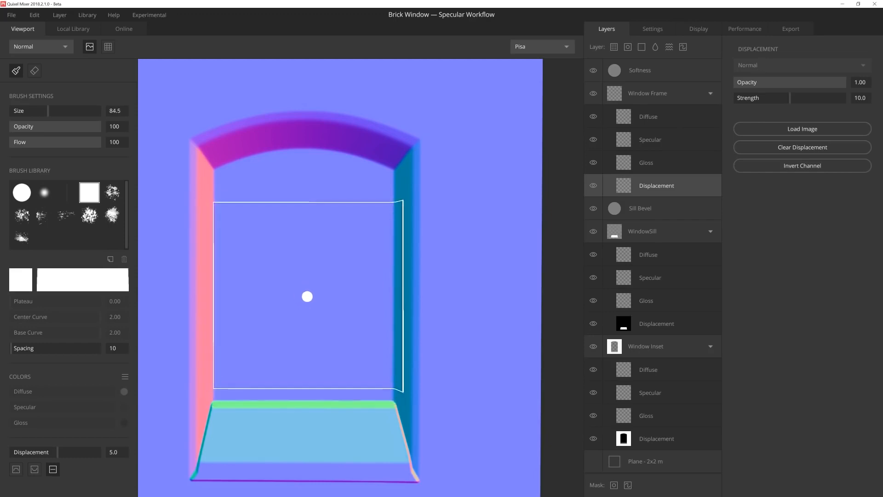
key("bracketright")
key("bracketright")
key("bracketright")
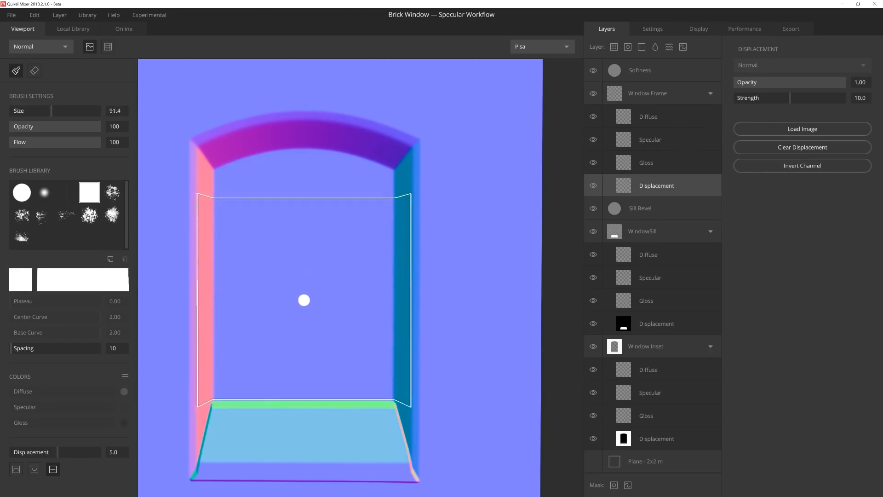
key("bracketright")
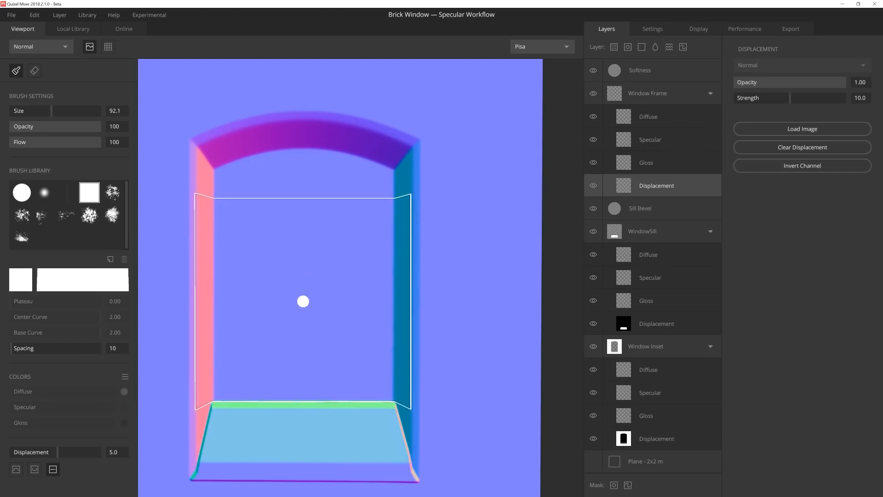
left_click(303, 302)
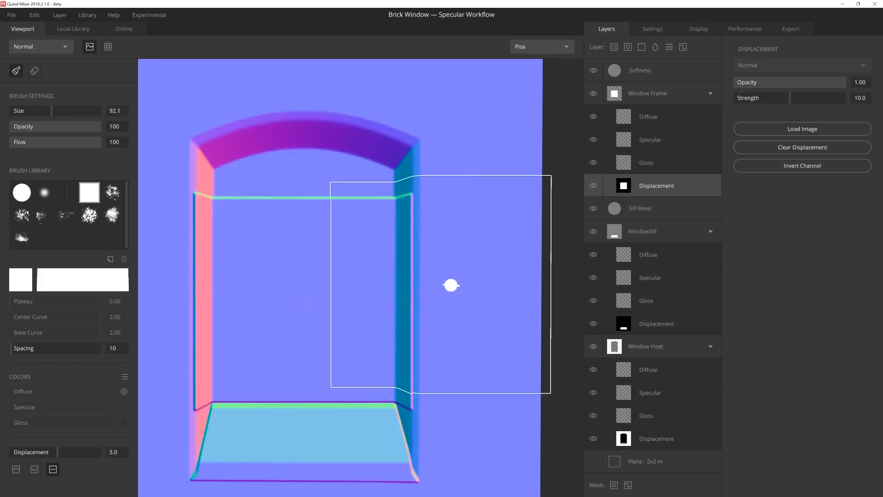
Step: Erase the parts of the stamped square overlapping the inset's side walls with a square eraser of size 18.3
mouse_move(401, 280)
left_mouse_down("alt")
mouse_move(334, 221)
mouse_move(372, 158)
mouse_move(346, 258)
mouse_move(396, 262)
mouse_move(404, 189)
left_mouse_up("alt")
key("e")
left_click(405, 189)
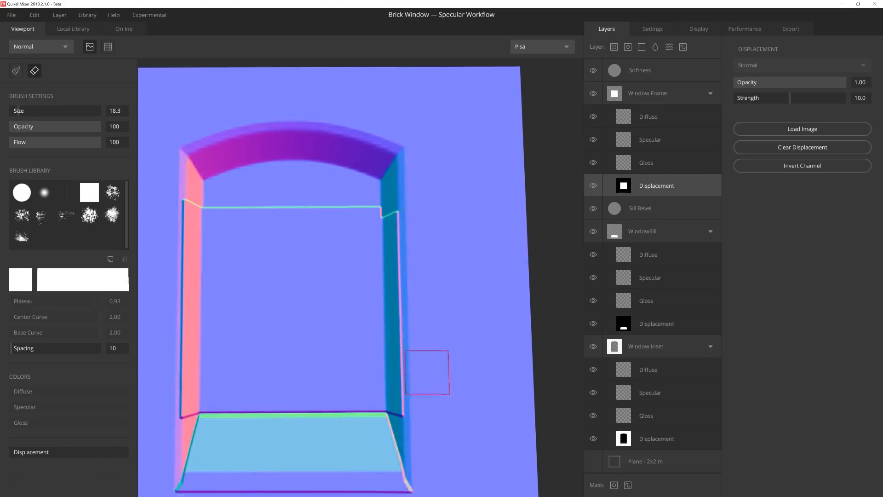
left_click(411, 423, "shift")
left_click_drag(375, 397, 281, 256, "alt")
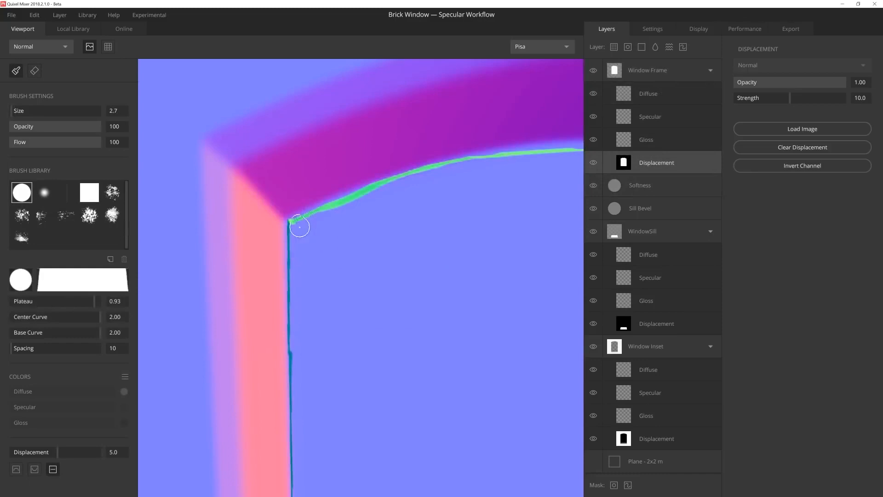
Step: Paint the window frame's arched upper edge along the inset's curve with a round brush of size 2.7 and Displacement 5.0
left_click_drag(299, 227, 367, 194)
middle_click_drag(407, 182, 286, 232)
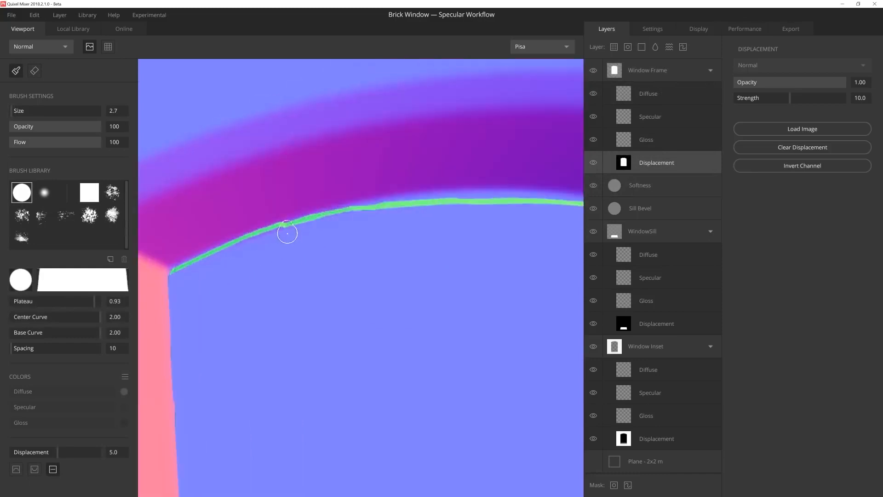
left_click_drag(285, 233, 401, 216)
middle_click_drag(401, 215, 318, 221)
left_click_drag(322, 223, 400, 205)
middle_click_drag(400, 205, 312, 193)
left_click_drag(312, 193, 397, 203)
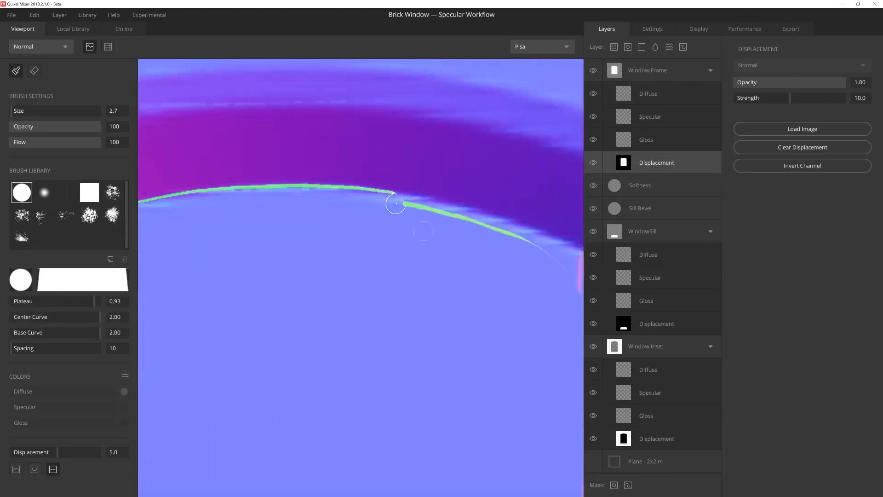
middle_click_drag(397, 203, 287, 170)
left_click_drag(287, 170, 413, 210)
Step: Fill the frame's upper corner beside the inset's right wall with a square brush of size 9.5
left_click(89, 193)
key("bracketright")
middle_click_drag(433, 286, 314, 245)
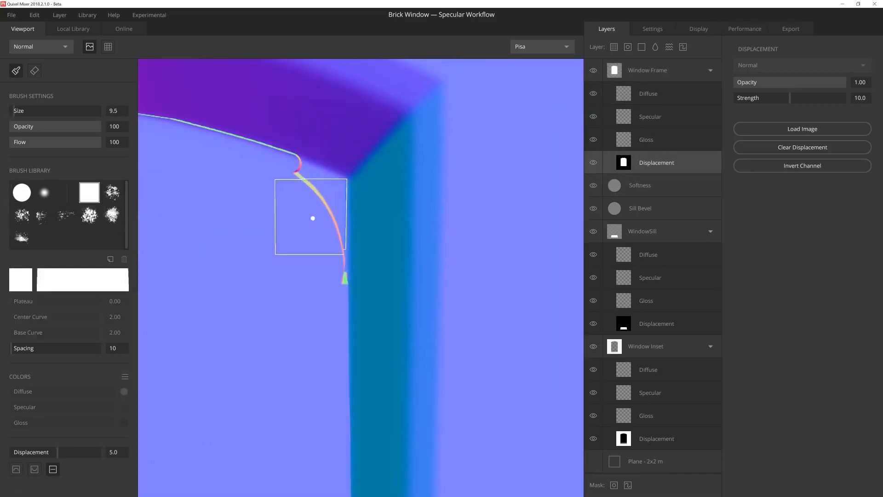
left_click_drag(311, 217, 312, 263)
middle_click_drag(300, 298, 321, 339)
Step: Refine the end of the arch where it meets the right wall with a round brush of about size 2.1
left_click(21, 193)
key("bracketleft")
left_click_drag(309, 206, 368, 209)
key("e")
key("bracketleft")
key("b")
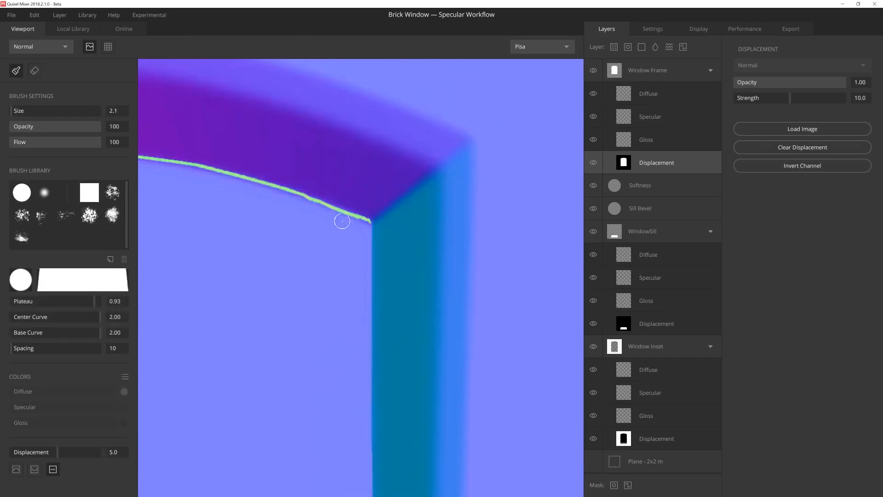
scroll(306, 255, "down", 5)
middle_click_drag(305, 255, 437, 188)
scroll(365, 268, "down", 5)
scroll(257, 189, "up", 5)
Step: Add a solid layer named "FrameSoftness" above Window Frame with Wrap to Base 1.00 and Remove Base Details 3
left_click(648, 71)
left_click(641, 46)
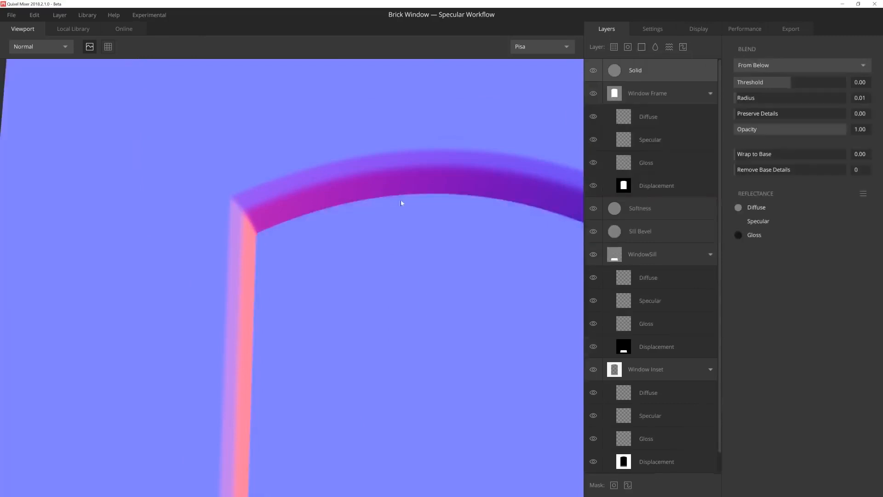
scroll(402, 200, "down", 2)
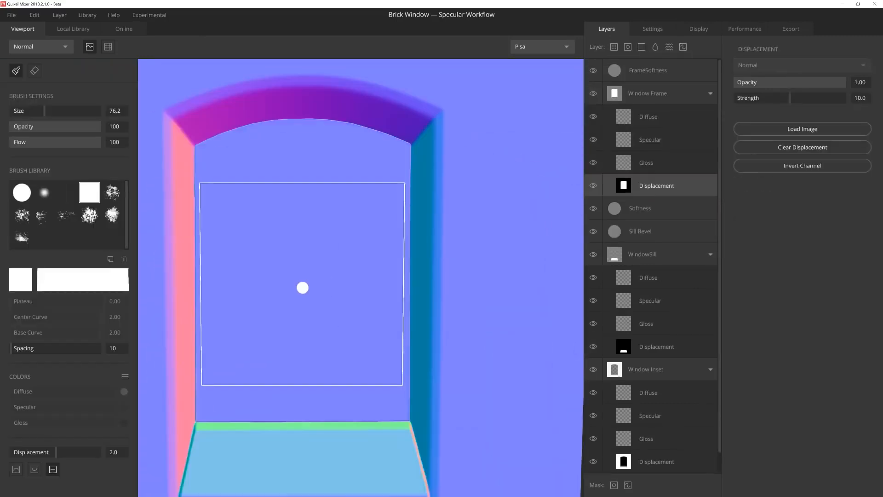
Step: Paint a rectangular panel and an arched panel above it into the Window Frame's Displacement channel at Displacement 2.0
left_click(303, 287)
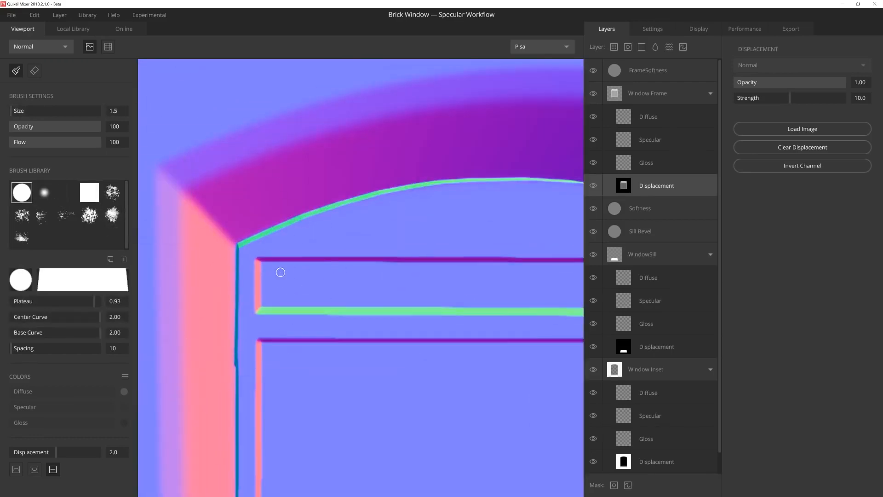
left_click_drag(260, 261, 376, 219)
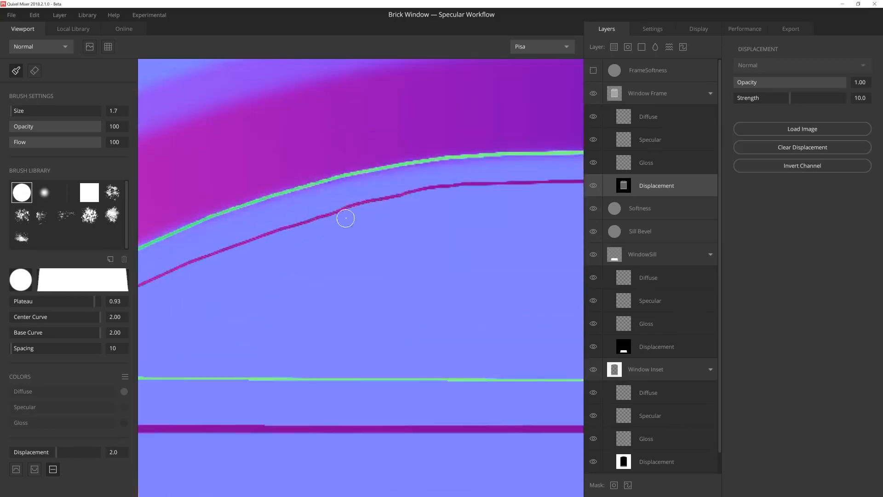
scroll(349, 217, "down", 5)
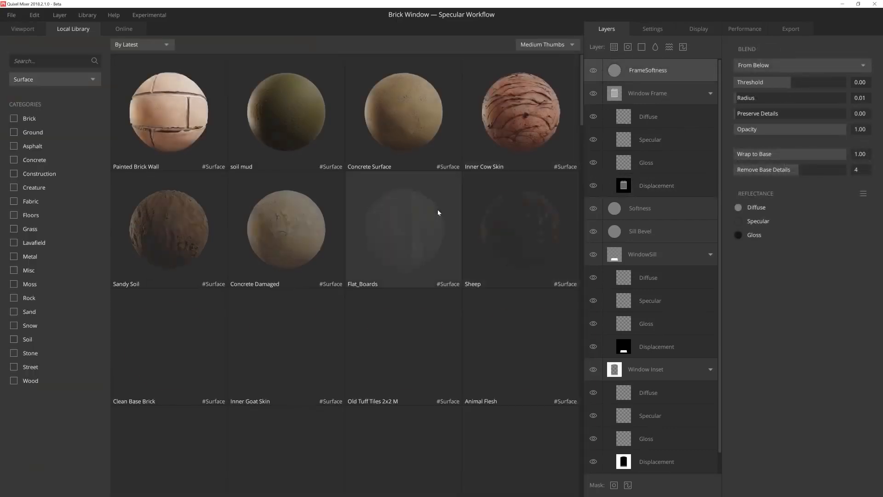
Step: Add the Old Tuff Tiles 2X2 M surface above FrameSoftness from the local library, with 2 Repetitions and Offset X 0.04
left_click(438, 211)
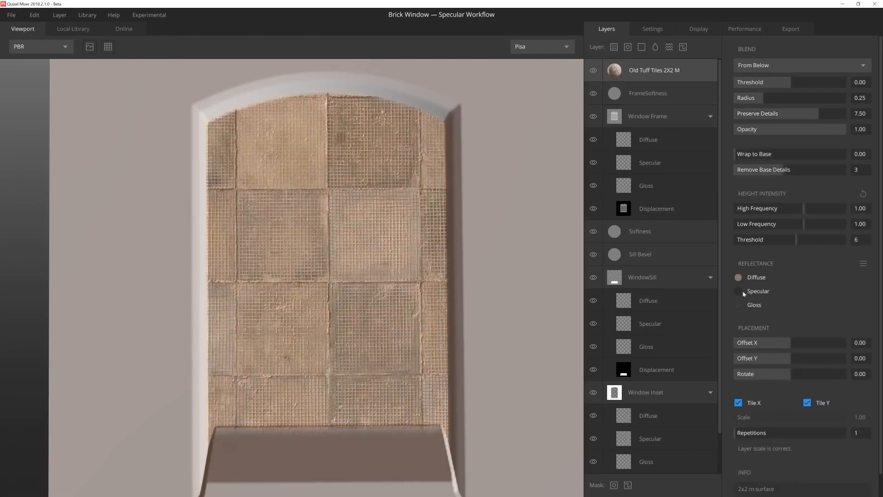
left_click_drag(741, 435, 742, 435)
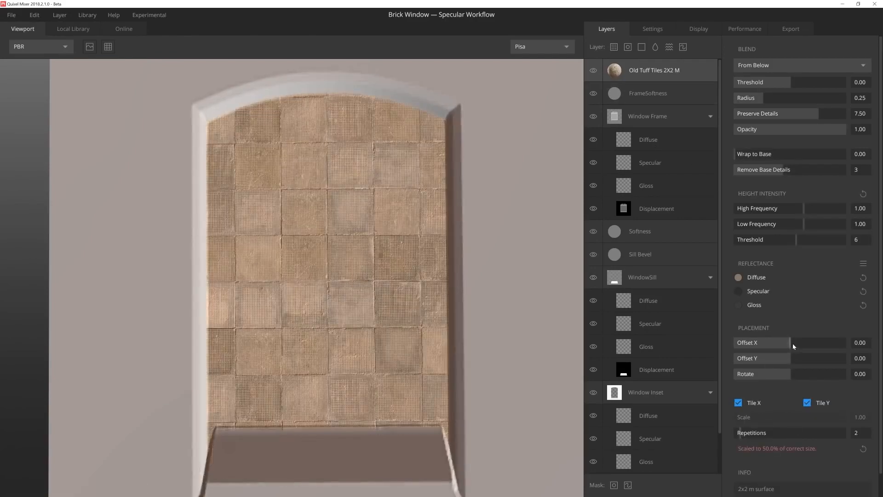
left_click(793, 343)
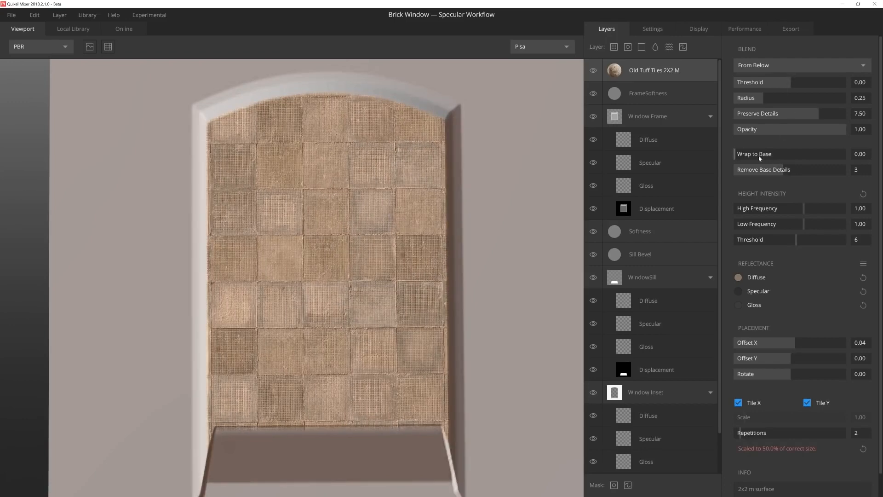
Step: Set the tile layer's Wrap to Base to 1.00, Offset X to 0.08, Offset Y to 0.02 and Opacity to 0.45
left_click_drag(759, 159, 829, 173)
left_click_drag(796, 346, 799, 345)
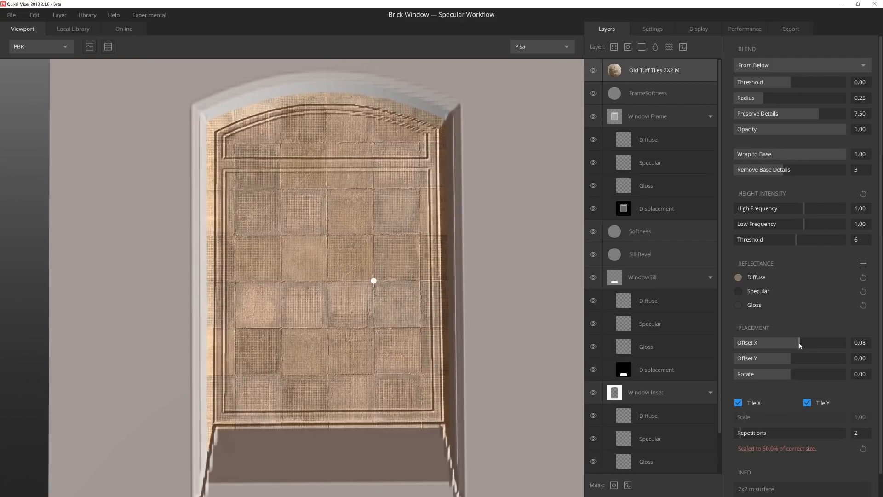
left_click(792, 358)
left_click_drag(818, 132, 784, 130)
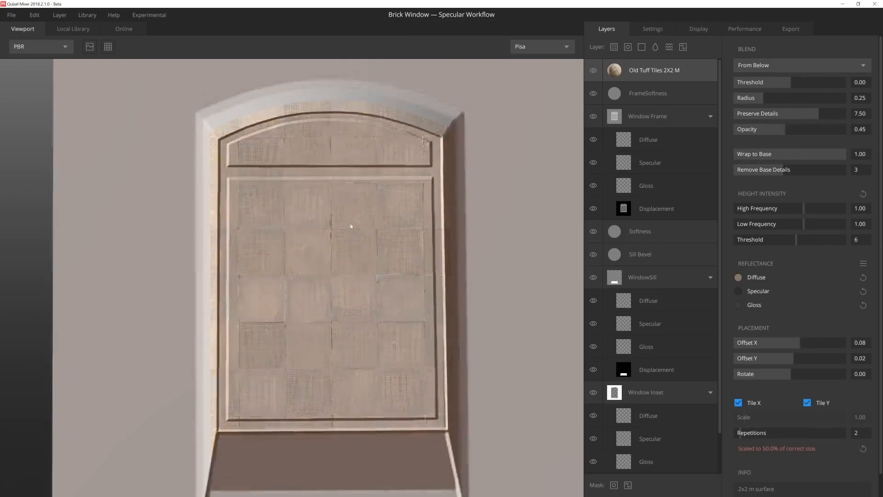
Step: Hide FrameSoftness and paint a central vertical bar on the Window Frame's Displacement channel with a square brush, size 2.3, Displacement 4.0
scroll(368, 248, "up", 3)
middle_click_drag(371, 256, 346, 237)
left_click(625, 212)
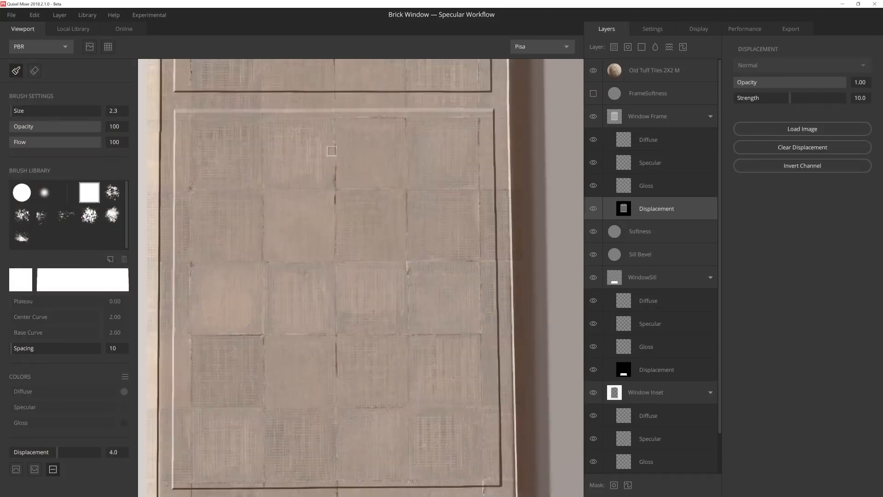
scroll(322, 132, "down", 2)
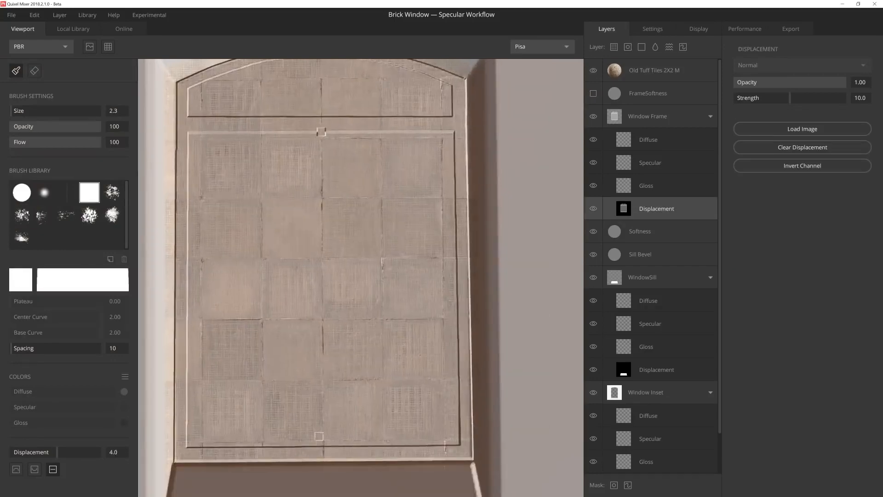
left_click(323, 452, "shift")
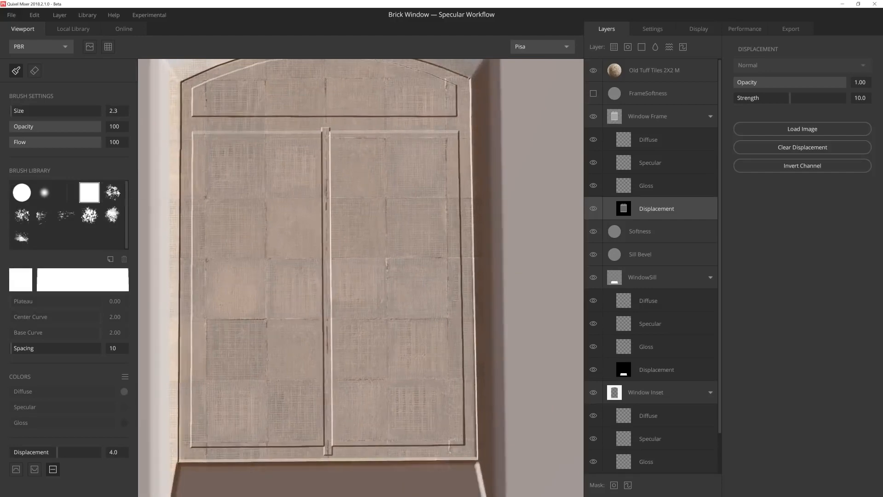
Step: Paint a thinner vertical bar on each side of the central one at brush size 1.5, shifting the tile layer's Offset X as a guide
left_click(653, 70)
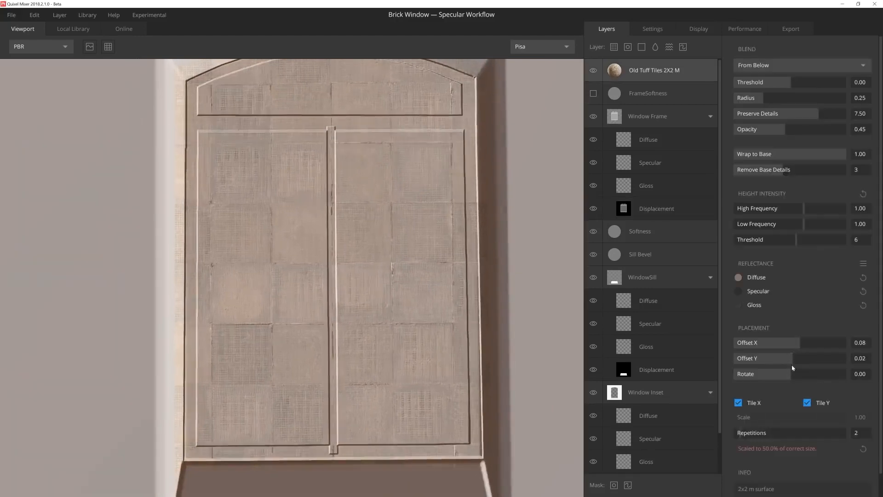
left_click(656, 208)
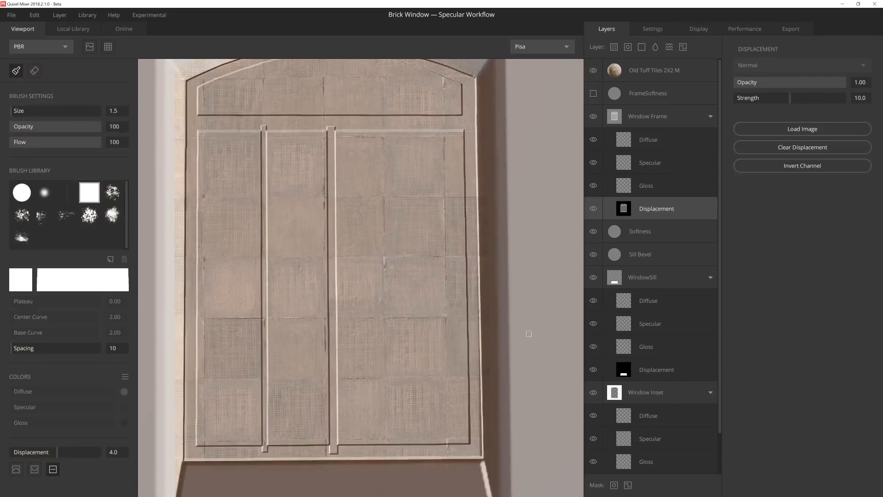
left_click(659, 76)
left_click_drag(798, 343, 801, 344)
left_click(658, 208)
left_click(397, 128)
left_click(402, 450, "shift")
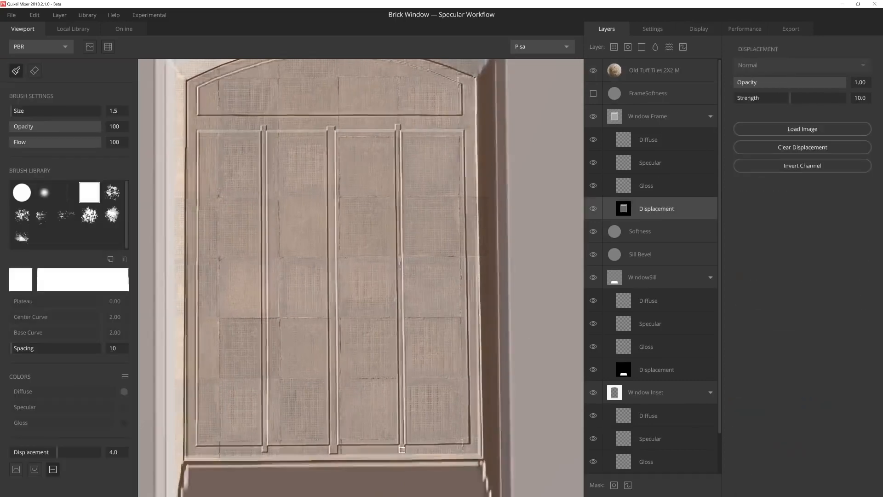
Step: Paint thin horizontal bars across the window frame along the tile guide at brush size 1.0 and Displacement 3.0
middle_click_drag(401, 450, 416, 451)
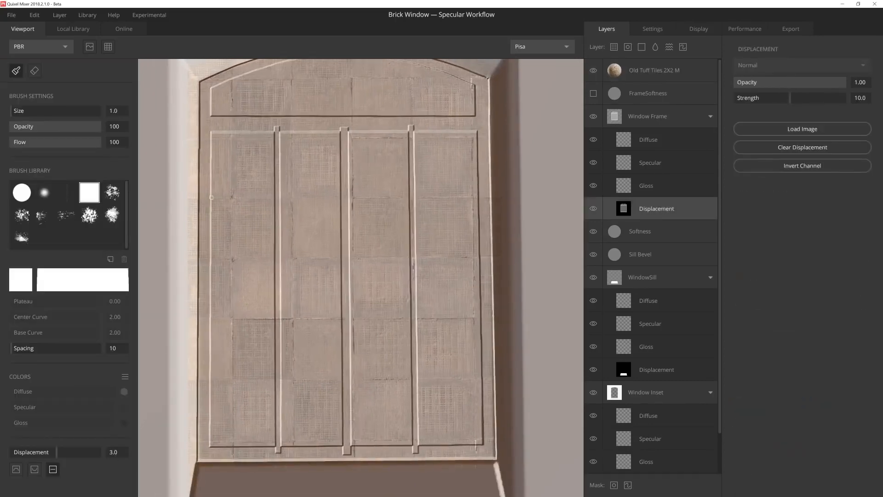
left_click(478, 197, "shift")
left_click(213, 244)
left_click(479, 244, "shift")
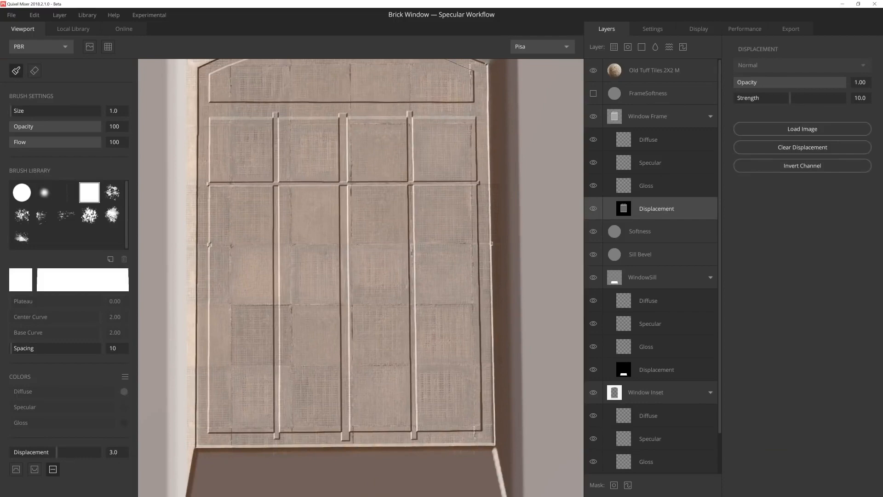
scroll(275, 231, "up", 4)
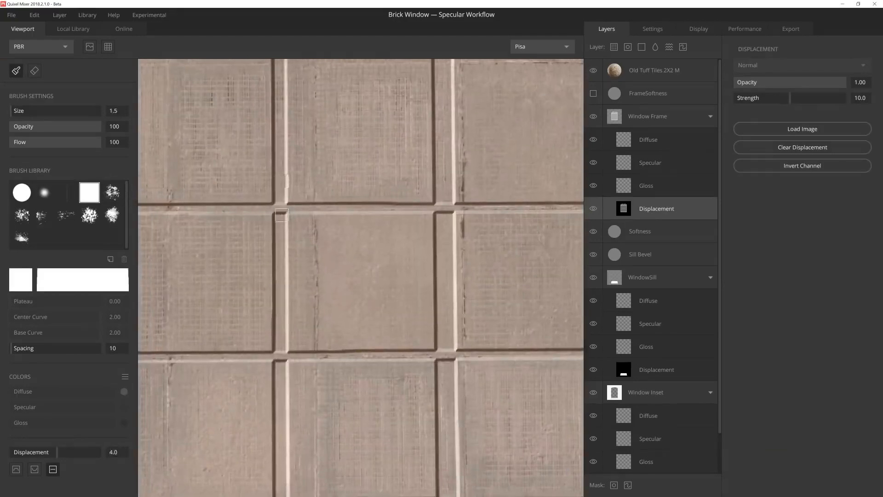
Step: Repaint the vertical bars over the crossings at brush size 1.5 and Displacement 4.0, and delete the Old Tuff Tiles guide layer
scroll(285, 193, "down", 4)
scroll(343, 193, "down", 2)
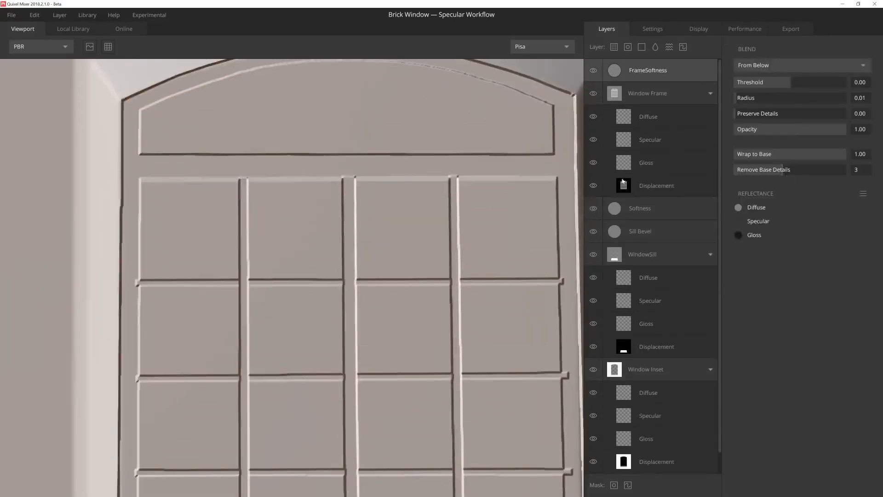
left_click(623, 183)
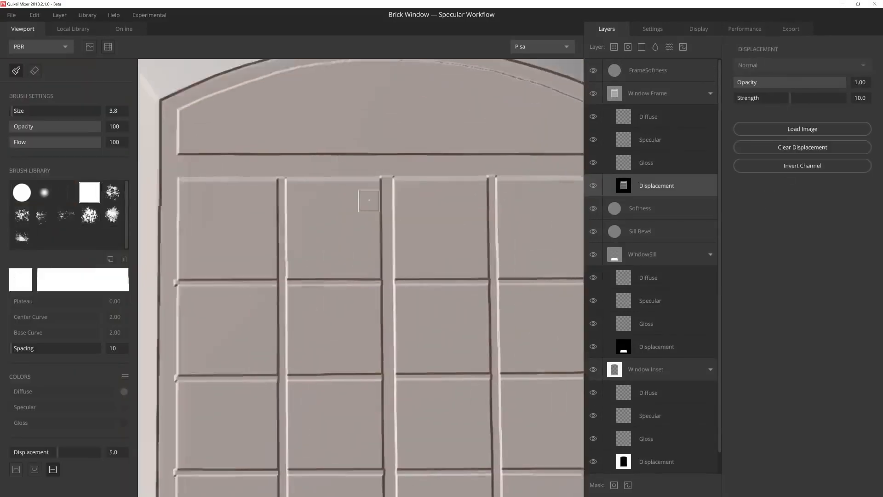
left_click(689, 333)
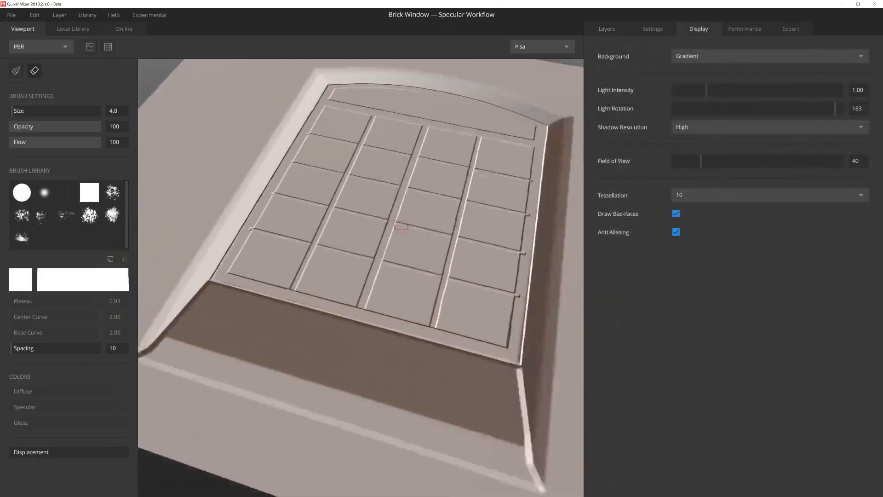
Step: Enable the displacement preview and set Light Rotation to 111 to inspect the relief of the window bars
left_click_drag(377, 138, 365, 191, "alt")
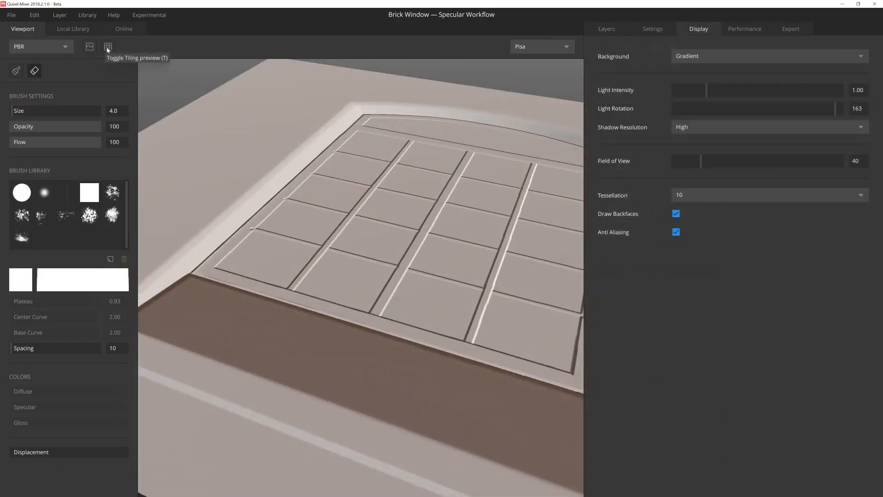
left_click(93, 51)
scroll(276, 207, "down", 3)
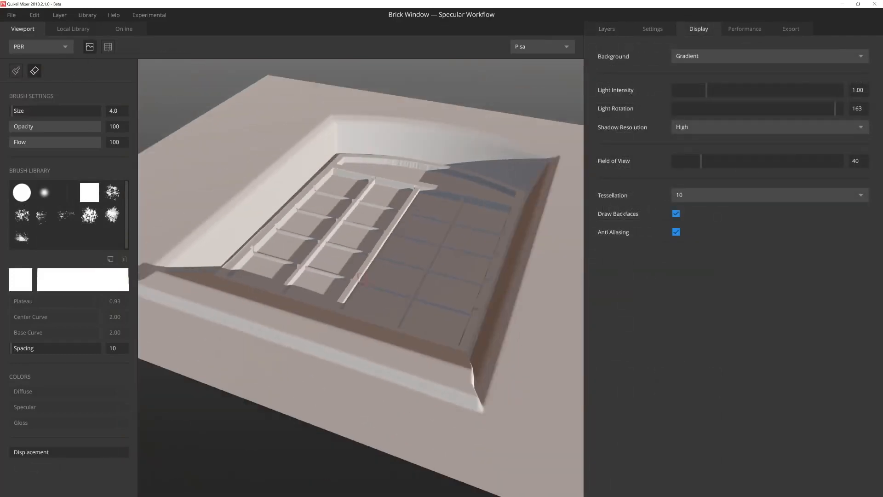
left_click_drag(258, 221, 313, 295, "alt")
right_click_drag(312, 295, 271, 294, "shift")
scroll(272, 294, "up", 4)
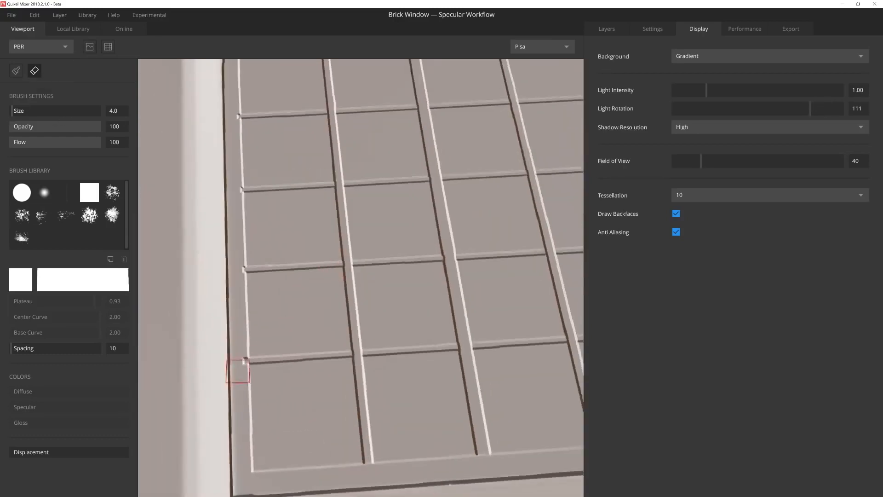
Step: Undo the erased patch and repaint the outer frame over the protruding bar ends at brush size 2.4 and Displacement 5.0
left_click(235, 378)
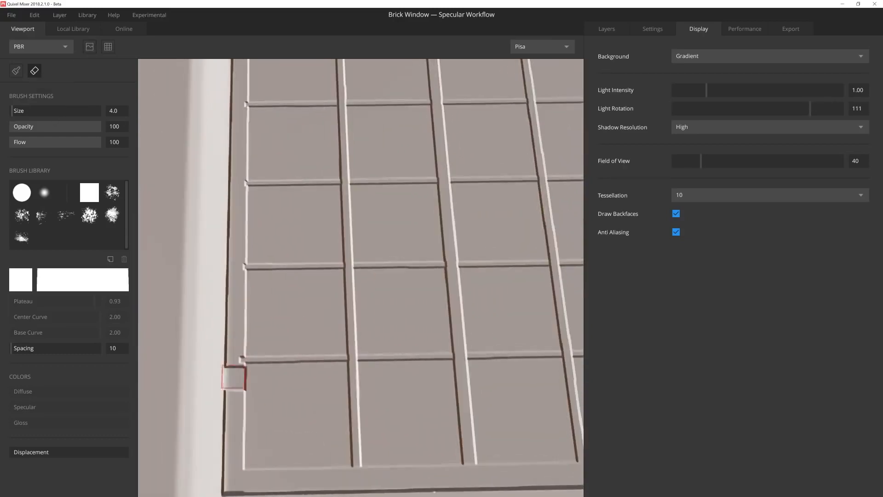
key("ctrl+z")
key("b")
key("bracketleft")
mouse_move(570, 322)
middle_mouse_down("alt")
mouse_move(570, 432)
mouse_move(401, 426)
mouse_move(385, 302)
middle_mouse_up("alt")
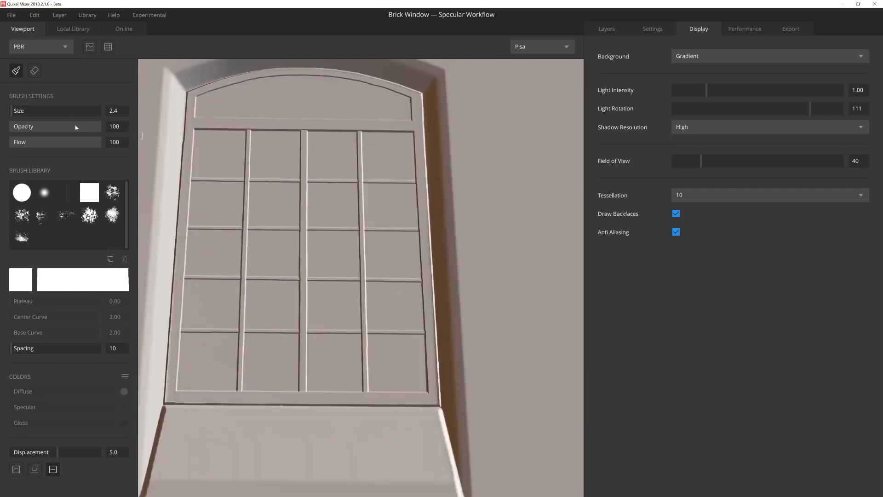
left_click(90, 49)
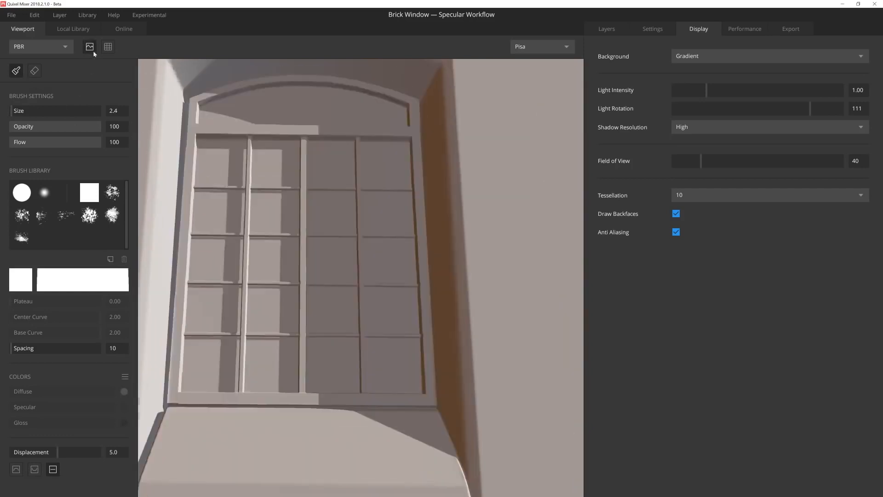
Step: Inspect the bars' depth and set the Window Frame Displacement channel's Strength to 6.80
left_click_drag(318, 262, 296, 250, "alt")
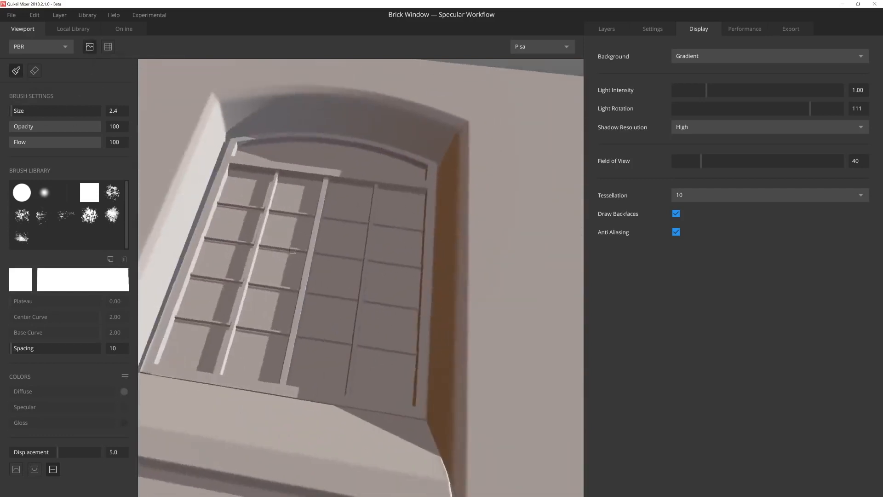
right_click_drag(295, 250, 386, 250, "shift")
right_click_drag(123, 243, 72, 240, "shift")
scroll(287, 318, "up", 4)
left_click_drag(287, 318, 312, 286, "alt")
left_click(607, 29)
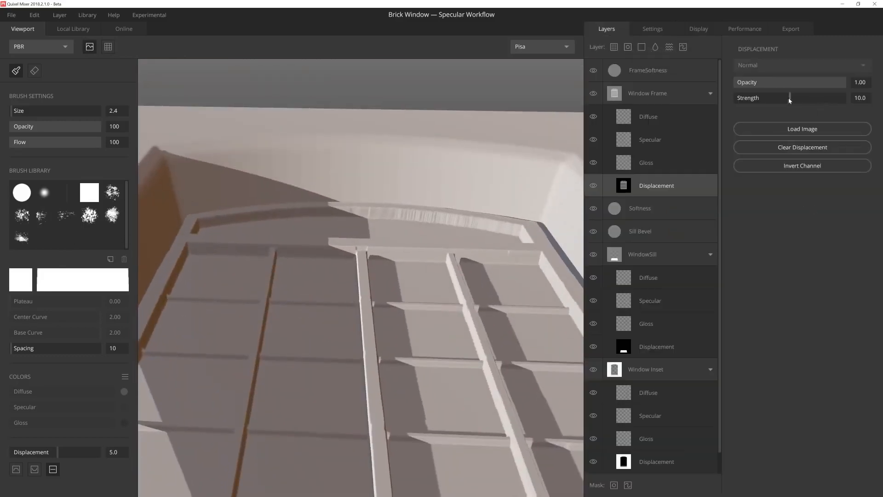
left_click_drag(789, 100, 772, 98)
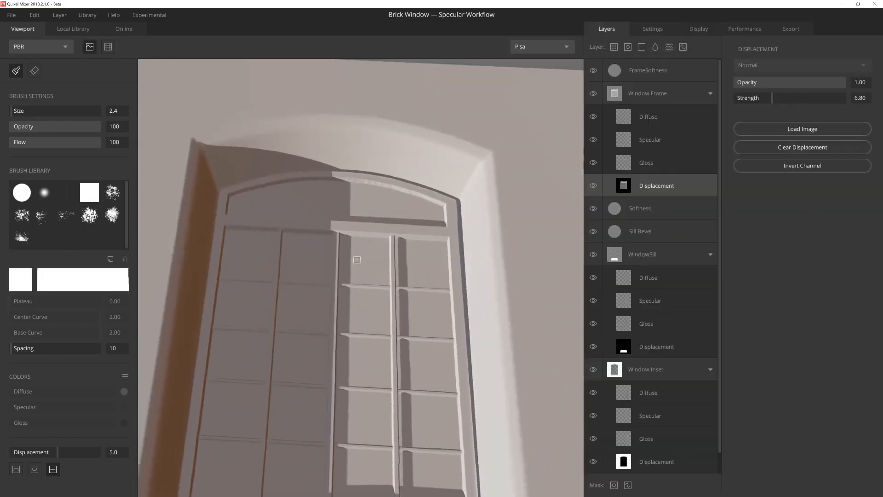
Step: Set the FrameSoftness layer's Remove Base Details to 4 and check the softened frame edges
left_click_drag(357, 260, 346, 272, "alt")
scroll(391, 222, "up", 3)
left_click_drag(390, 202, 390, 221, "alt")
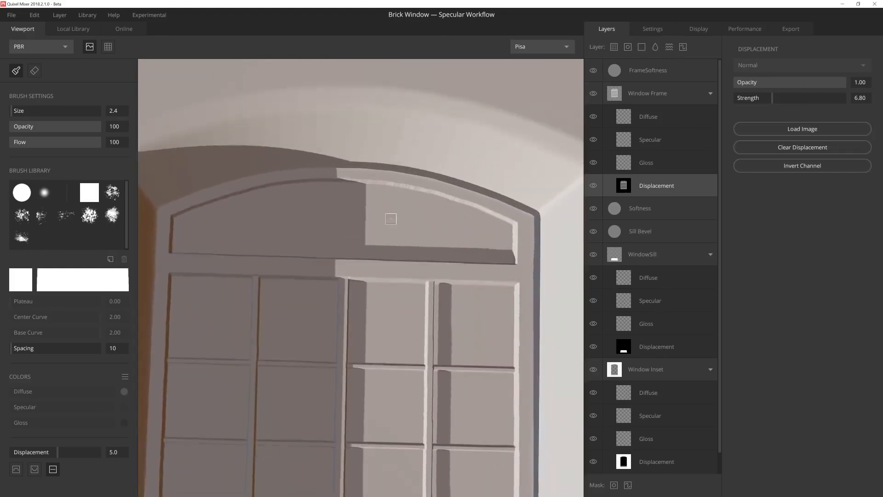
left_click(654, 72)
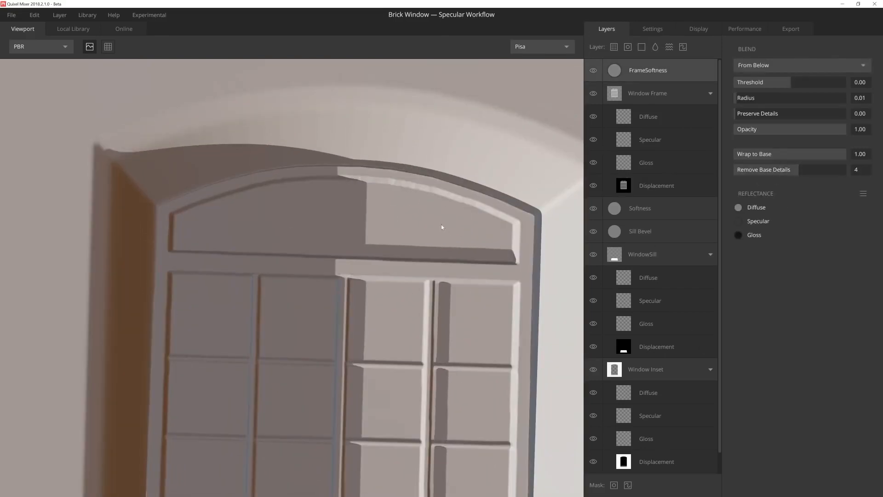
scroll(441, 227, "down", 4)
left_click_drag(441, 227, 97, 258, "shift")
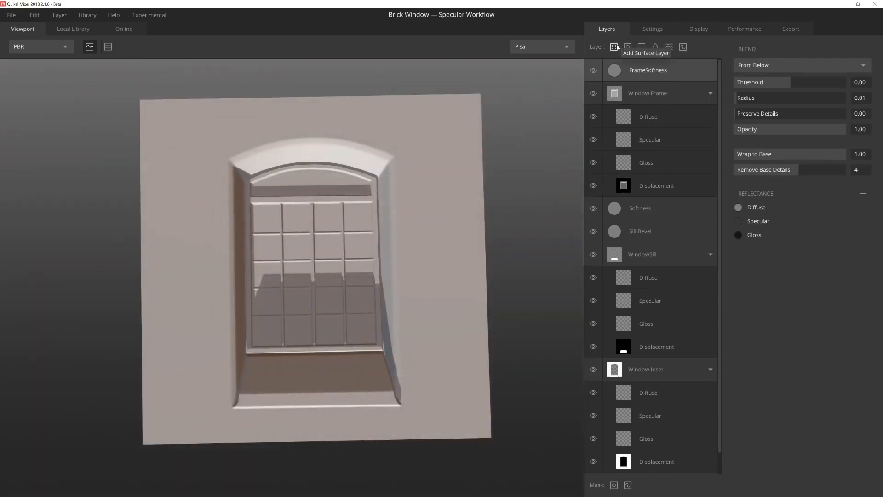
Step: Add the Clean Base Brick surface above FrameSoftness and blend it From Above with Threshold 2.00
left_click(615, 47)
left_click(159, 299)
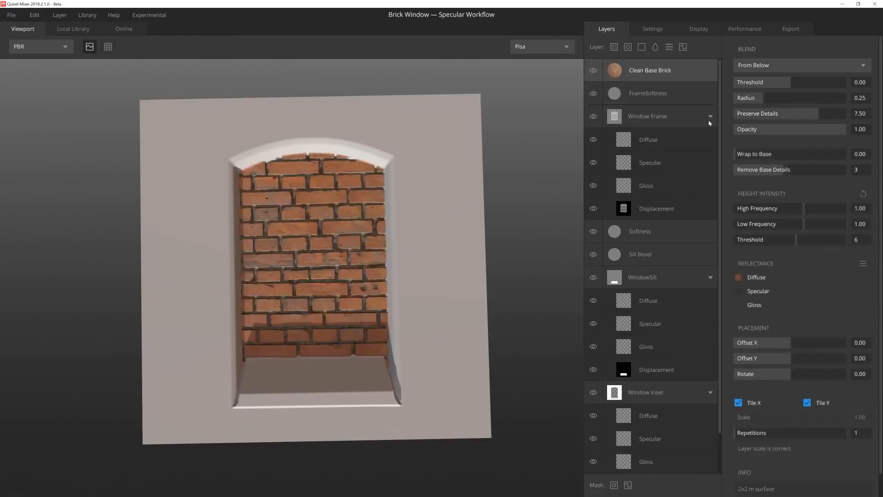
left_click(760, 67)
left_click(759, 81)
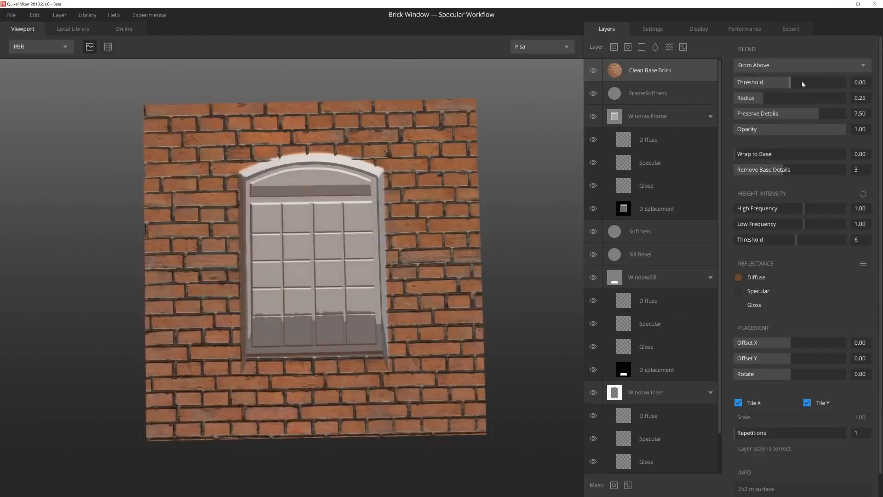
left_click_drag(802, 84, 847, 81)
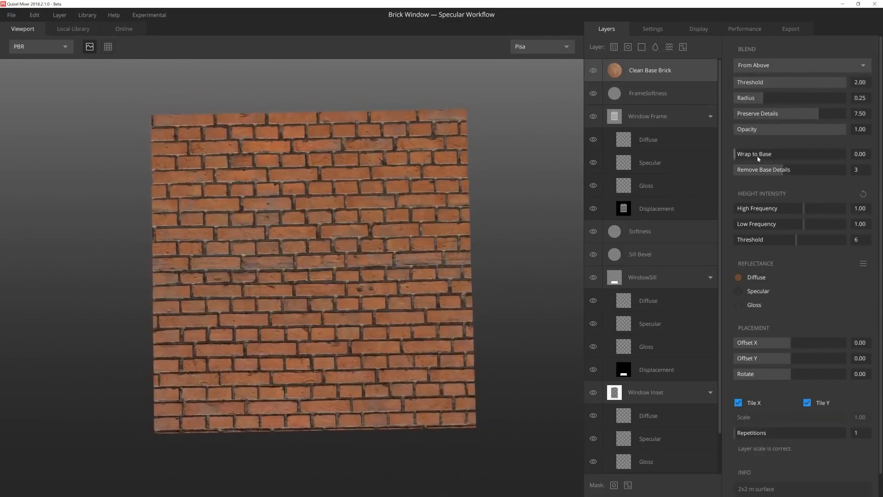
Step: Set the brick layer's Wrap to Base to 1.00, Radius to 0.12 and Offset Y to 0.04
left_click_drag(758, 155, 847, 155)
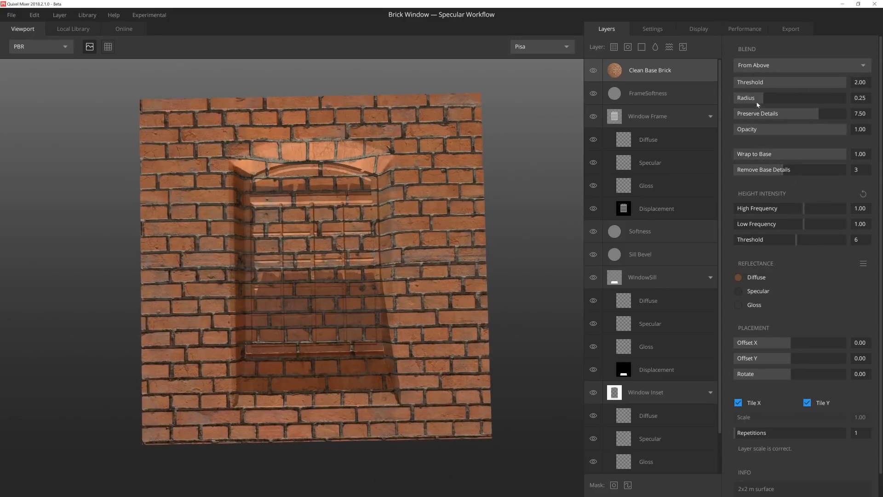
left_click_drag(758, 104, 746, 96)
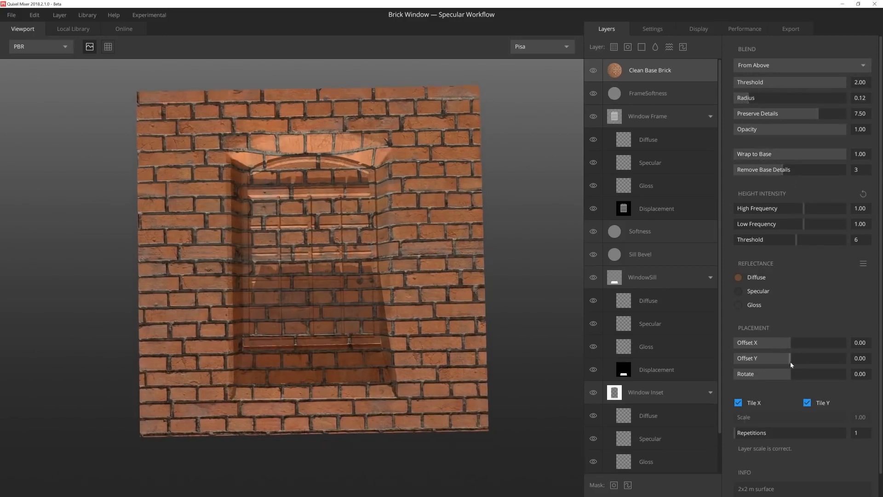
left_click_drag(790, 363, 794, 361)
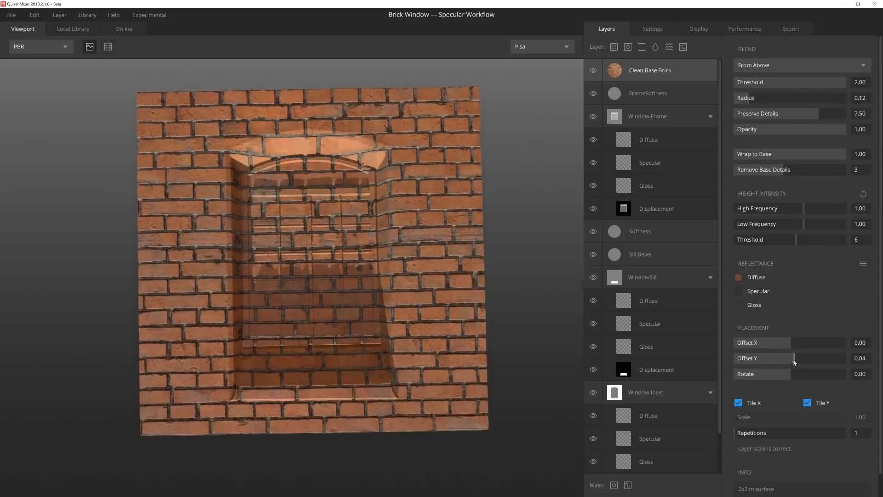
Step: Add a paint layer named Column Height between Softness and Sill Bevel, and select its Displacement channel
mouse_move(492, 283)
left_mouse_down()
mouse_move(457, 276)
mouse_move(451, 230)
mouse_move(448, 276)
left_mouse_up()
left_click(683, 46)
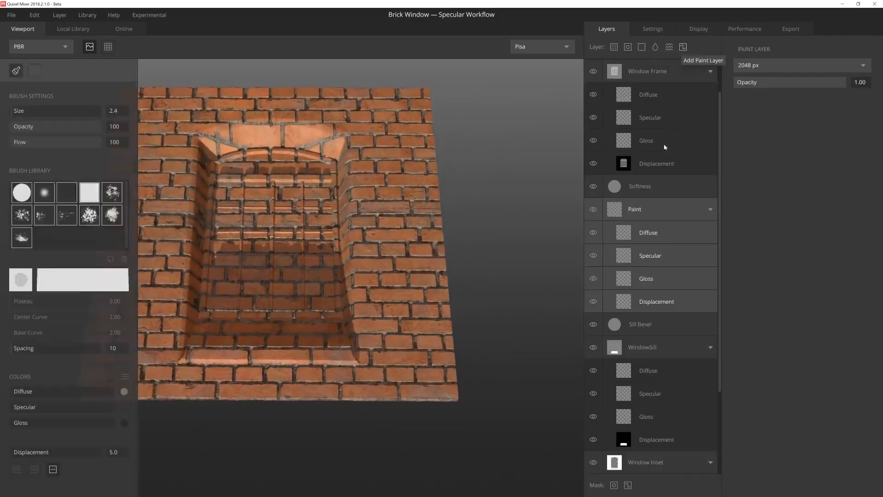
double_click(635, 209)
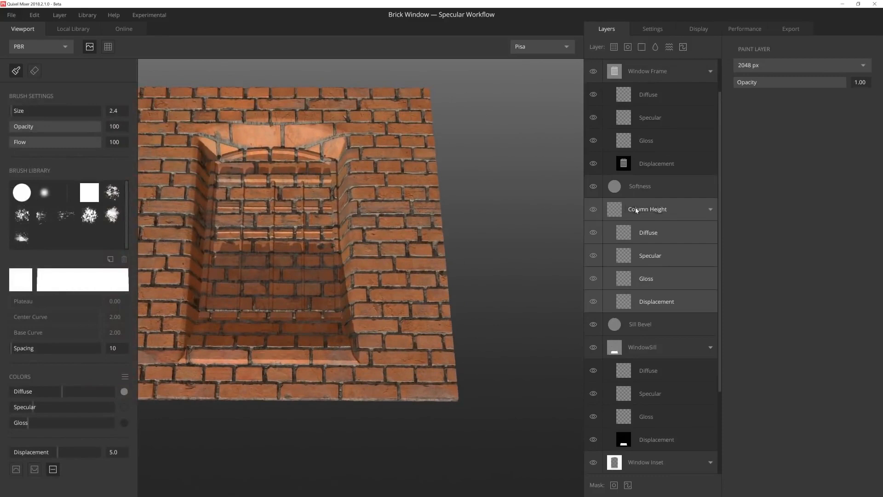
left_click(597, 301)
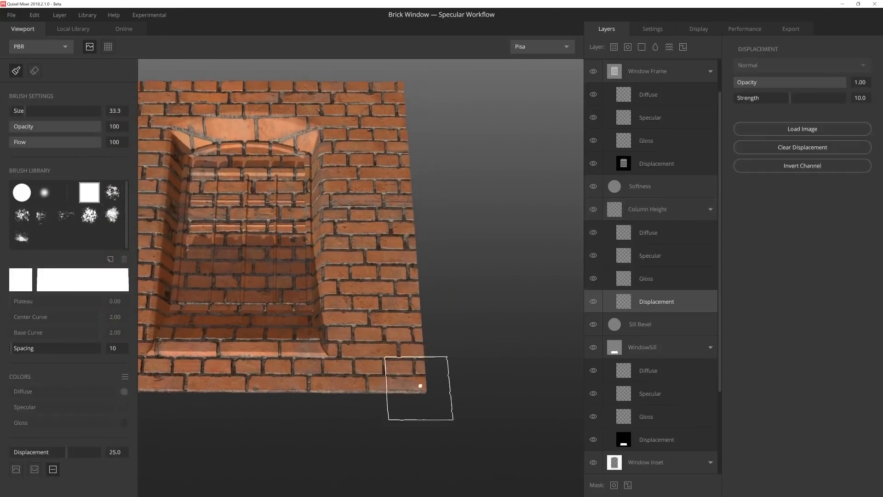
Step: Paint a raised column down the wall's right edge at brush size 27.6 and Displacement 25.0, with channel Strength 2.82
middle_click_drag(420, 384, 372, 371)
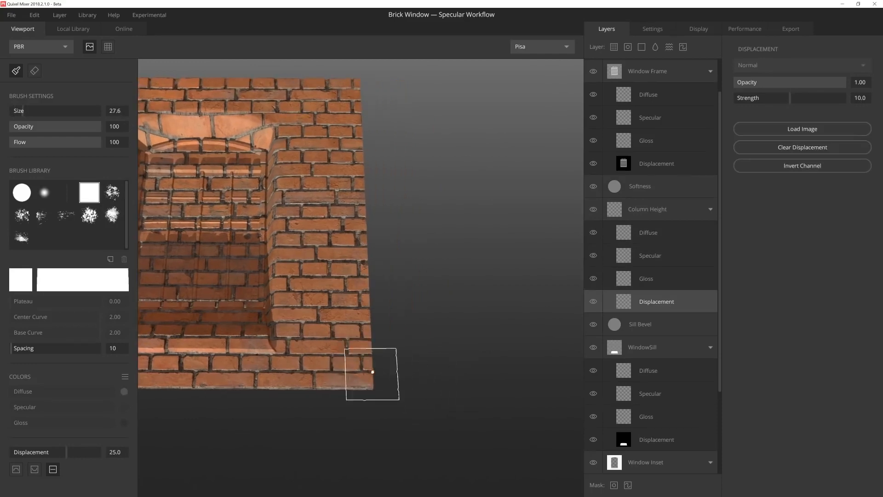
left_click_drag(373, 388, 371, 359, "alt")
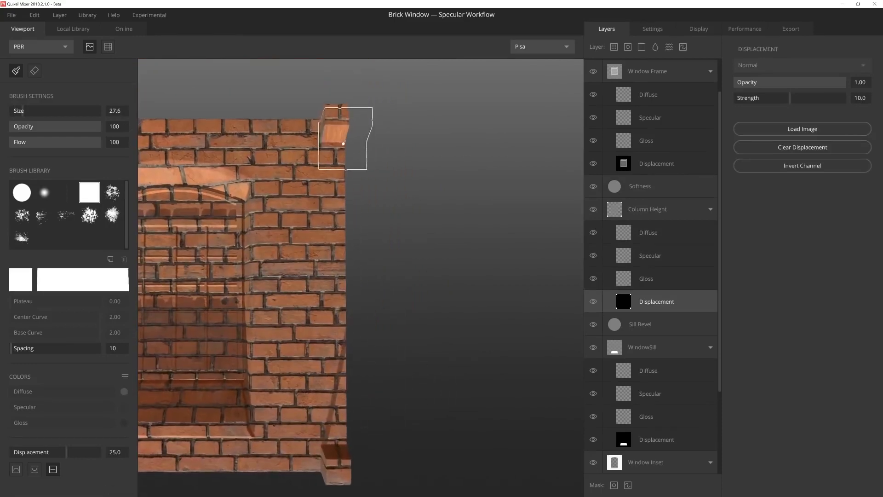
left_click(346, 139, "shift")
mouse_move(401, 290)
left_mouse_down("alt")
mouse_move(401, 301)
mouse_move(399, 231)
mouse_move(480, 256)
left_mouse_up("alt")
left_click_drag(790, 97, 751, 98)
Step: Examine the raised column's height against the brick wall and window recess from several angles
left_click_drag(368, 223, 374, 246, "alt")
middle_click_drag(374, 246, 201, 280, "alt")
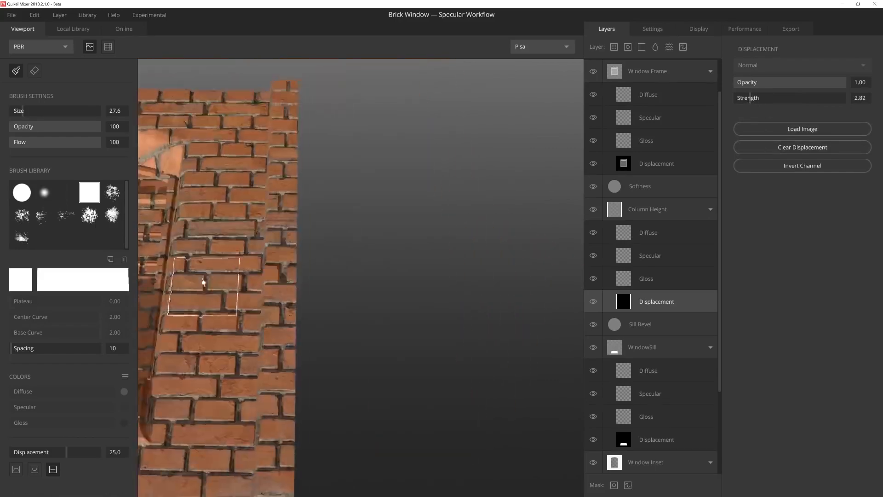
right_click_drag(201, 280, 331, 207, "alt")
left_click_drag(331, 207, 339, 161, "alt")
right_click_drag(339, 161, 383, 225, "alt")
left_click_drag(383, 225, 505, 322, "alt")
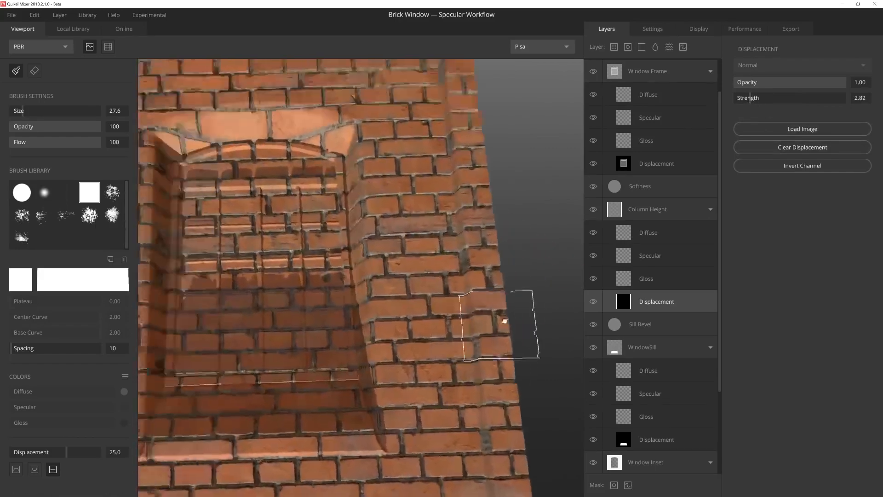
right_click_drag(504, 321, 473, 282, "alt")
mouse_move(473, 282)
left_mouse_down("alt")
mouse_move(475, 263)
mouse_move(414, 325)
mouse_move(289, 248)
left_mouse_up("alt")
Step: Widen the column on the wall's left edge with a straight vertical stroke at brush size 12.6, redoing the first attempt
left_click_drag(283, 321, 283, 341, "alt")
key("bracketleft")
key("bracketleft")
key("bracketleft")
left_click_drag(278, 399, 277, 413, "alt")
middle_click_drag(277, 414, 302, 364, "alt")
key("bracketleft")
key("bracketleft")
key("bracketleft")
key("bracketleft")
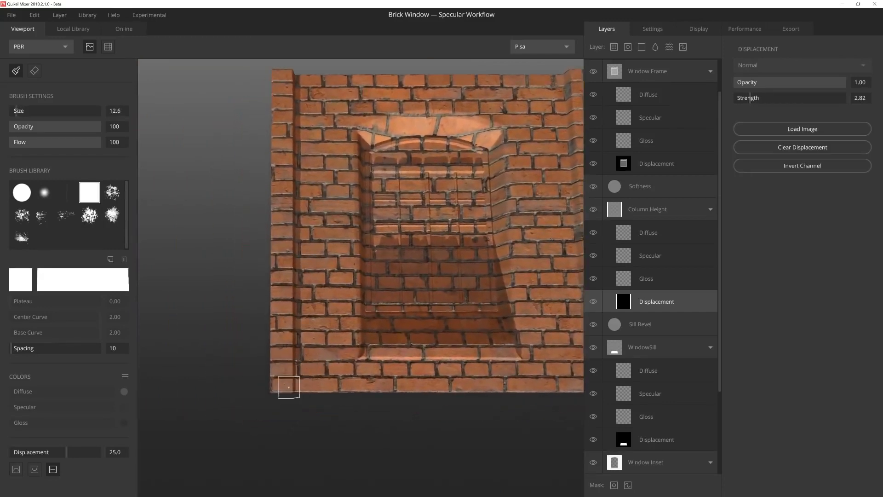
left_click(289, 73, "shift")
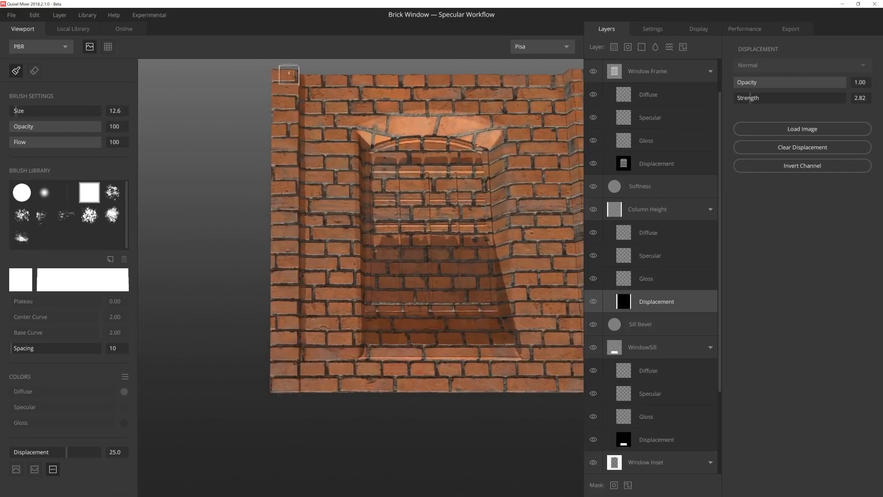
key("ctrl+z")
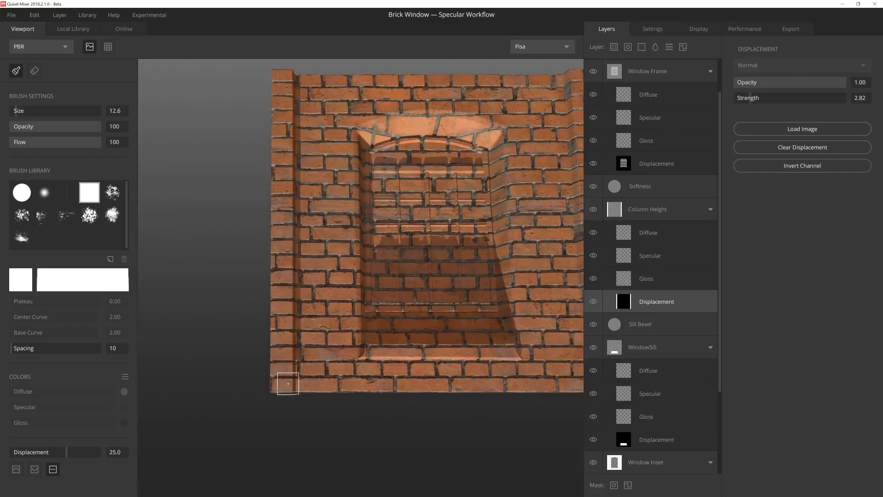
left_click(287, 75, "shift")
Step: Preview the material tiled to check how the edge columns join, and return to the single tile
mouse_move(381, 289)
middle_mouse_down()
mouse_move(331, 283)
mouse_move(345, 283)
middle_mouse_up()
key("t")
key("t")
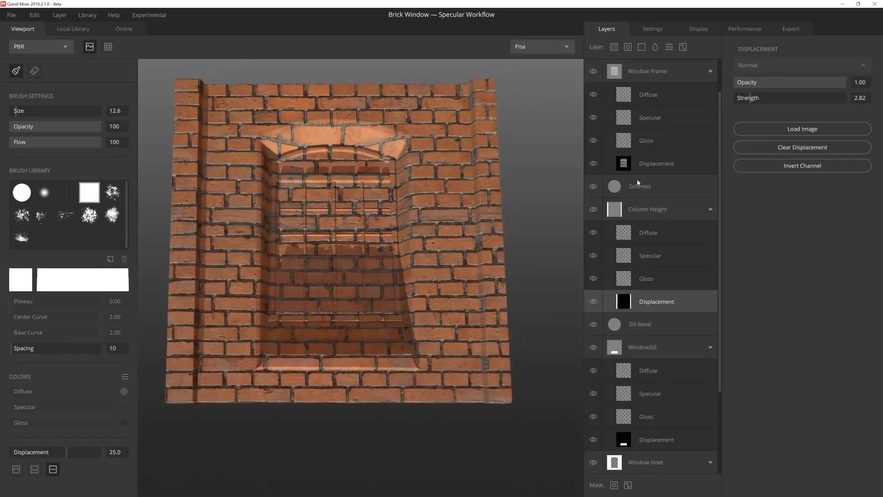
Step: Set the Clean Base Brick layer's diffuse color to the dark grey-brown 322E2C
scroll(632, 120, "up", 2)
left_click(650, 70)
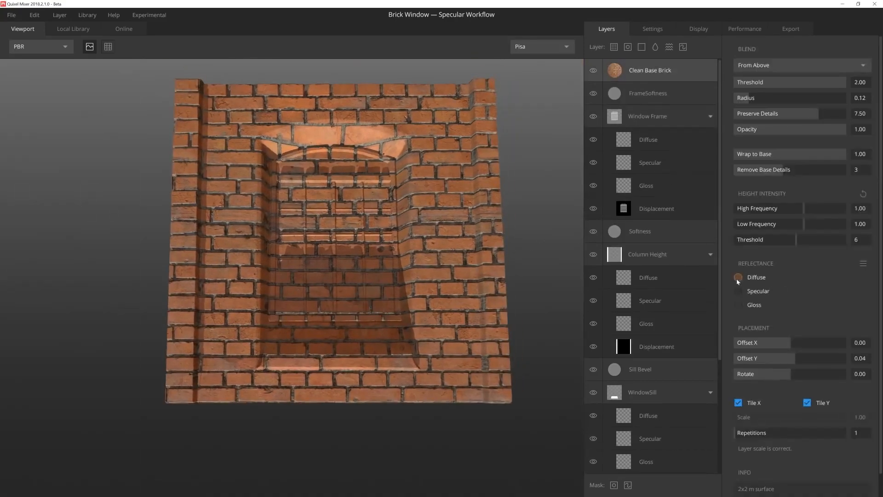
left_click(738, 276)
left_click(449, 273)
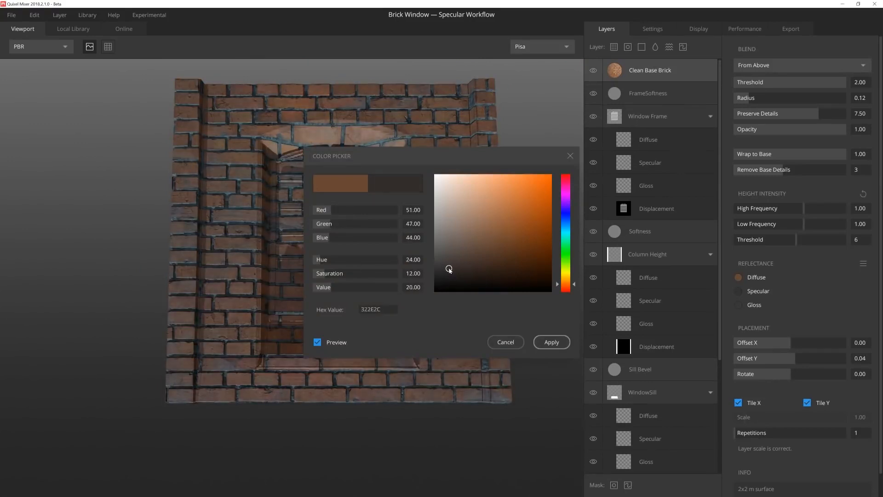
left_click(560, 343)
left_click_drag(346, 276, 322, 281, "alt")
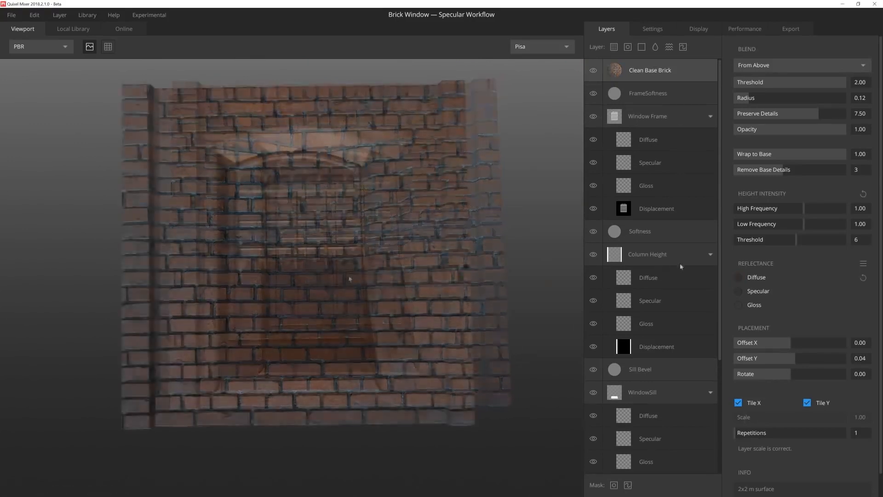
Step: Paint a raised ledge along the wall's bottom edge between the columns in Column Height's displacement, at brush size 8.3 and Displacement 15.0
left_click(660, 344)
mouse_move(382, 343)
middle_mouse_down()
mouse_move(369, 274)
mouse_move(298, 252)
middle_mouse_up()
scroll(343, 336, "up", 2)
type("15")
key("Return")
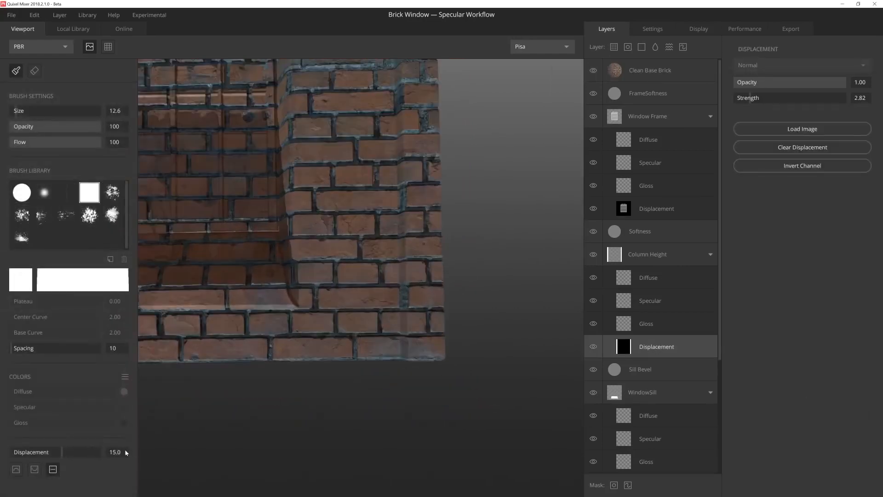
scroll(366, 365, "up", 2)
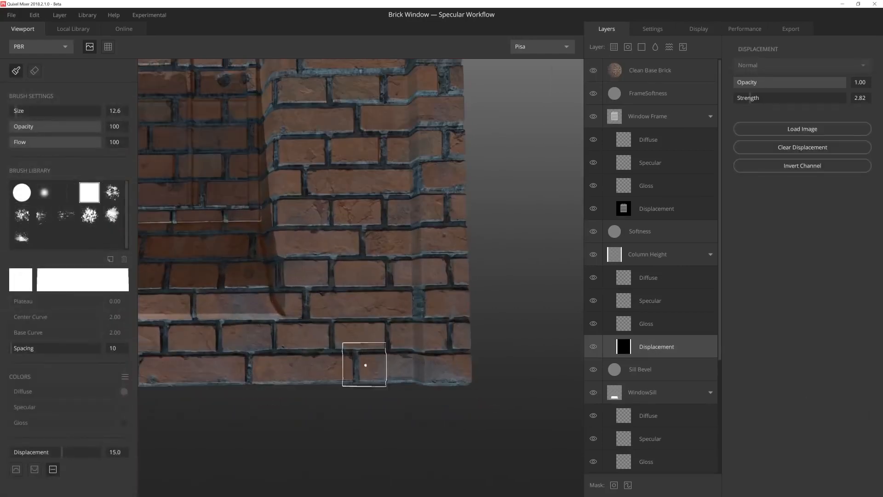
left_click(400, 368)
middle_click_drag(216, 361, 403, 342)
left_click(218, 352, "shift")
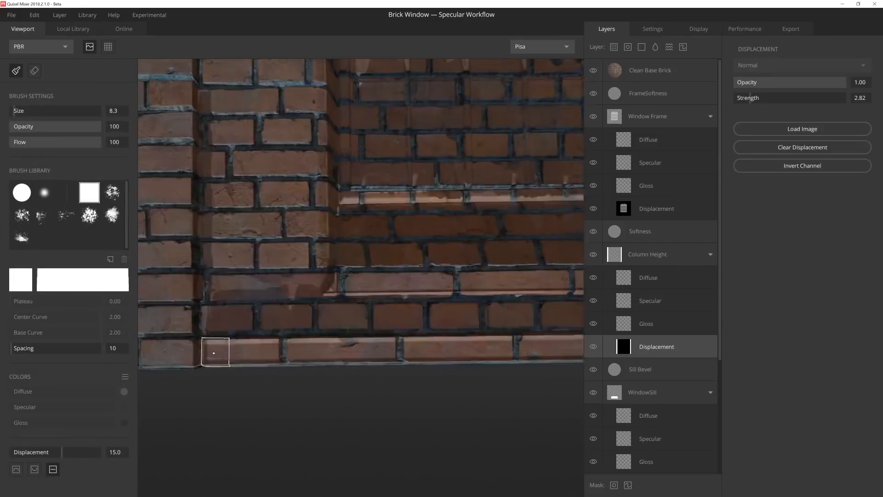
middle_click_drag(218, 352, 277, 353)
mouse_move(390, 361)
left_mouse_down("alt")
mouse_move(408, 272)
mouse_move(373, 331)
mouse_move(396, 368)
left_mouse_up("alt")
scroll(396, 366, "down", 6)
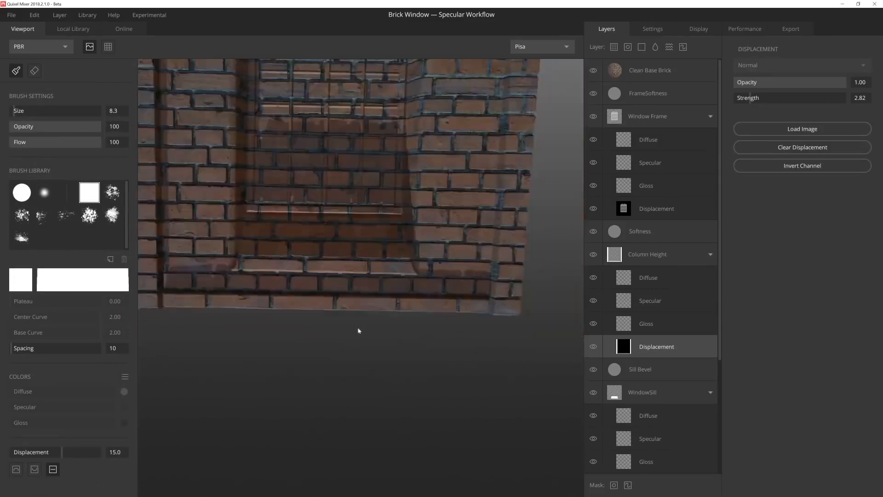
Step: Add the Painted Brick Wall surface above Clean Base Brick, blended From Above with Wrap to Base 1.00
left_click(616, 72)
left_click(617, 50)
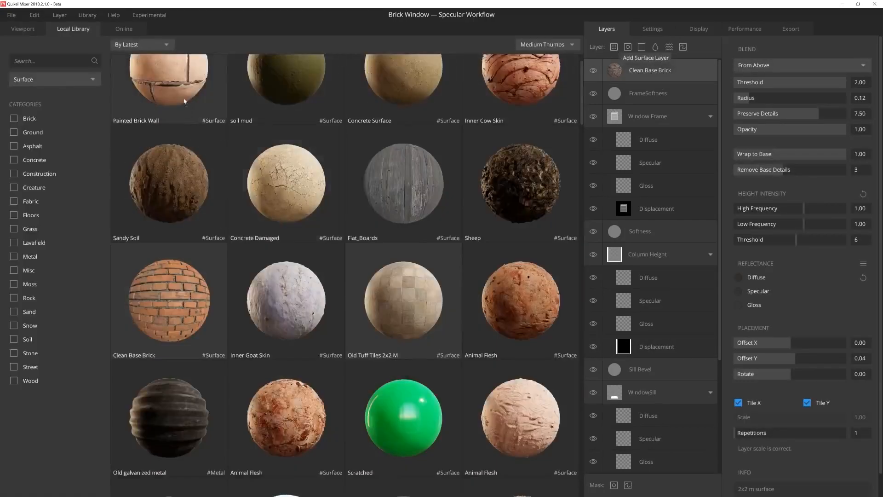
left_click(180, 93)
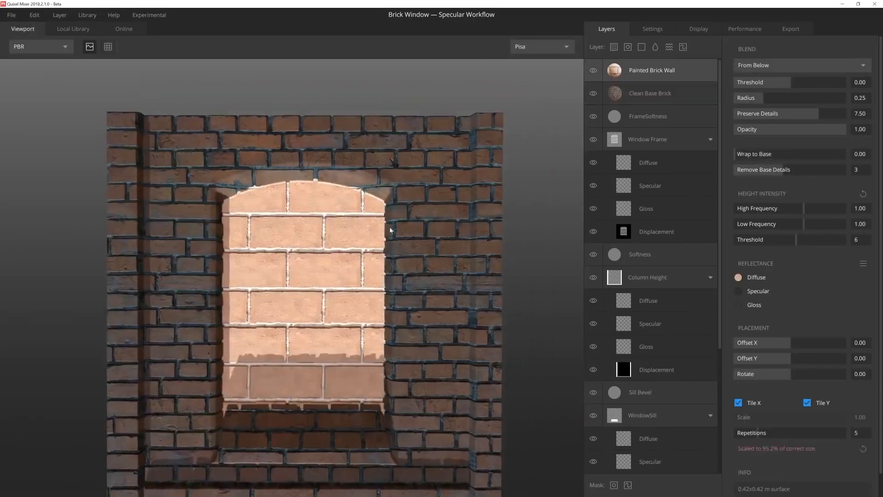
left_click(754, 67)
left_click(753, 79)
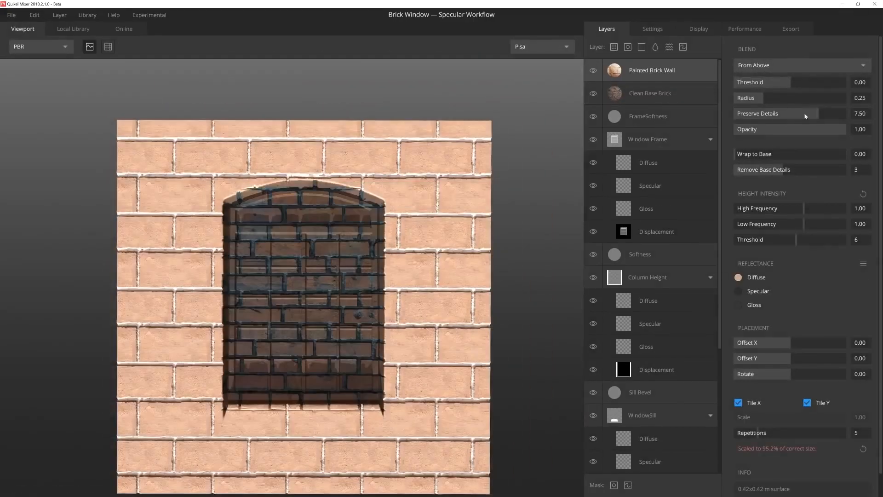
left_click(787, 85)
left_click_drag(793, 154, 847, 155)
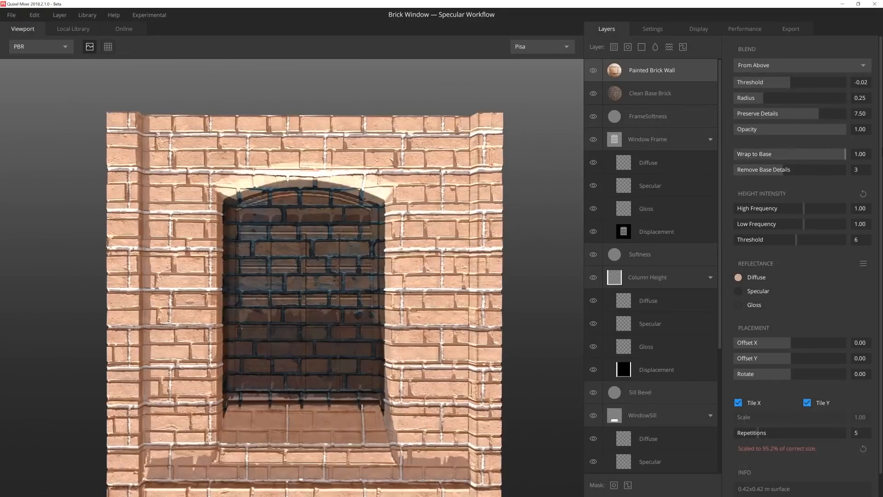
Step: Set the Painted Brick Wall layer's blend Threshold to 0.12 and its Offset Y to 0.01
left_click_drag(791, 82, 798, 82)
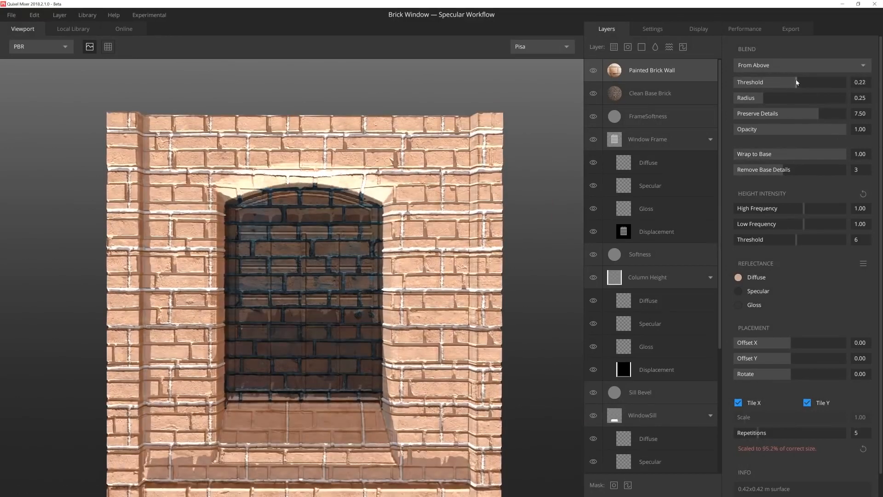
middle_click_drag(302, 147, 302, 170)
scroll(302, 169, "up", 3)
left_click_drag(303, 152, 283, 172)
left_click(791, 359)
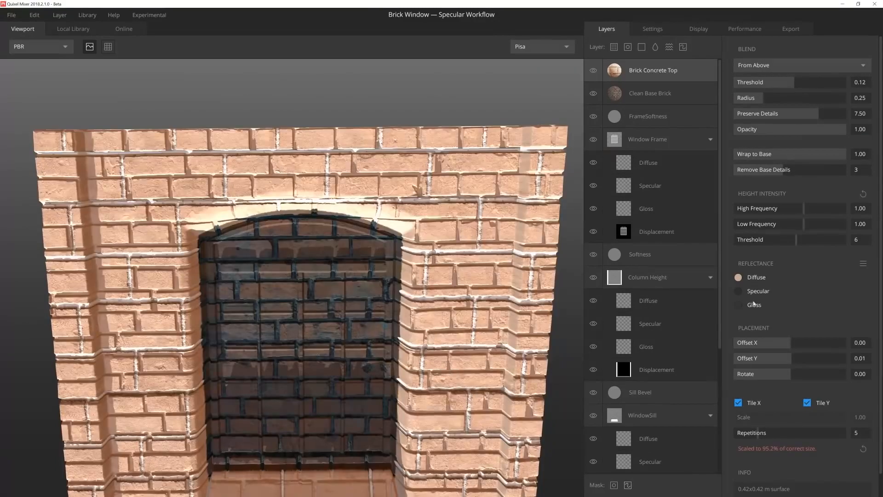
Step: Darken the Painted Brick Wall layer's diffuse color to a dark grey and rename the layer Brick Concrete Top
left_click(738, 277)
left_click_drag(528, 252, 420, 263)
left_click(551, 342)
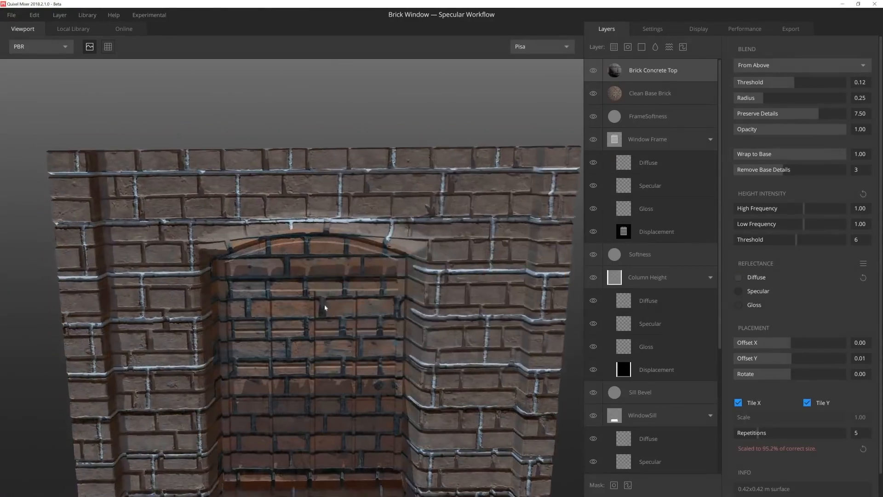
Step: Hide the Clean Base Brick layer so only the large concrete bricks cover the wall
left_click(593, 93)
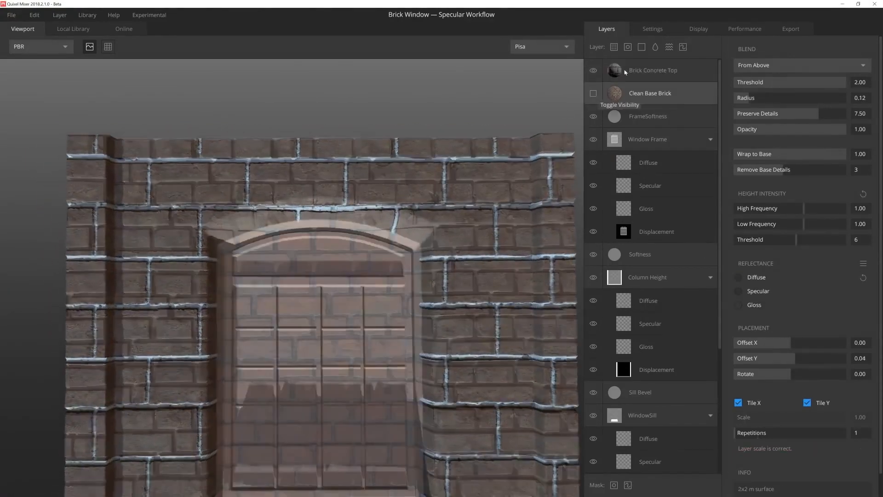
middle_click_drag(227, 172, 267, 177)
middle_click_drag(364, 213, 256, 202)
Step: Give Brick Concrete Top a paint mask and set its Offset X to 0.15 to align the bricks above the arch
left_click(614, 70)
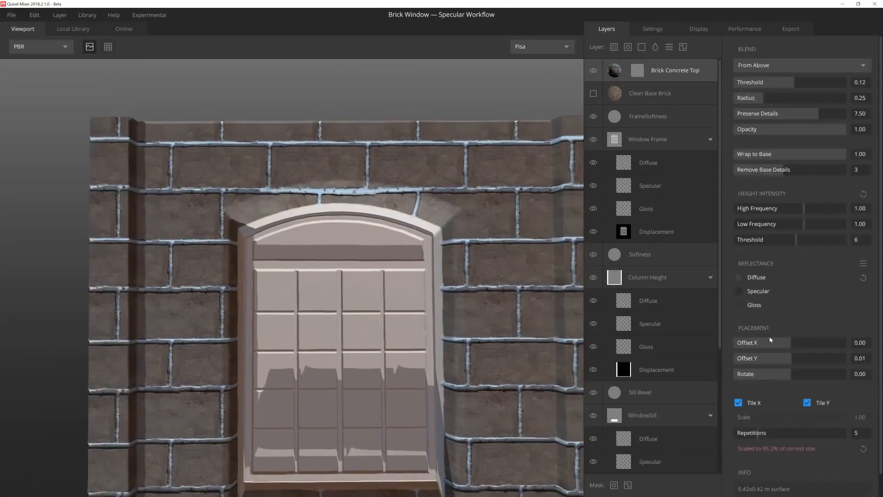
left_click_drag(791, 343, 807, 343)
middle_click_drag(308, 361, 280, 358)
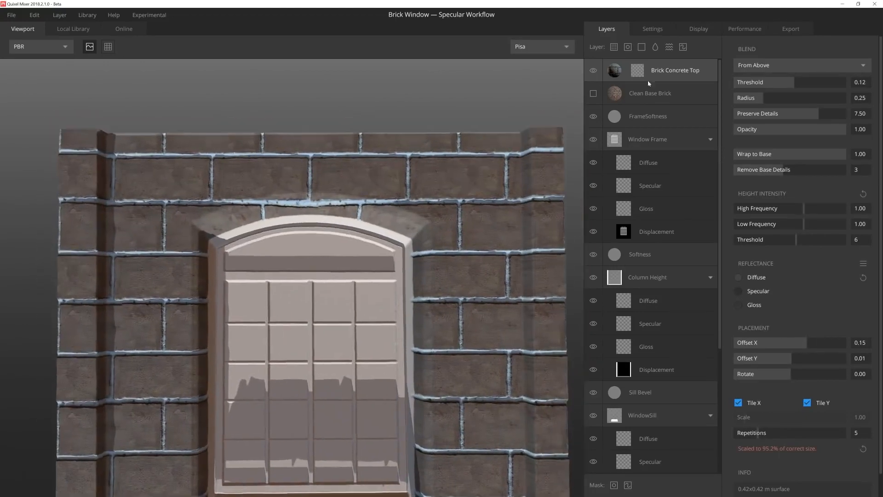
Step: Mask out the concrete bricks along the wall's left and right edges with the square brush at size 53.7 and a black mask value
left_click(637, 71)
middle_click_drag(197, 231, 349, 230)
scroll(349, 231, "down", 5)
middle_click_drag(256, 256, 239, 278)
scroll(239, 278, "up", 5)
scroll(239, 278, "up", 5, "ctrl")
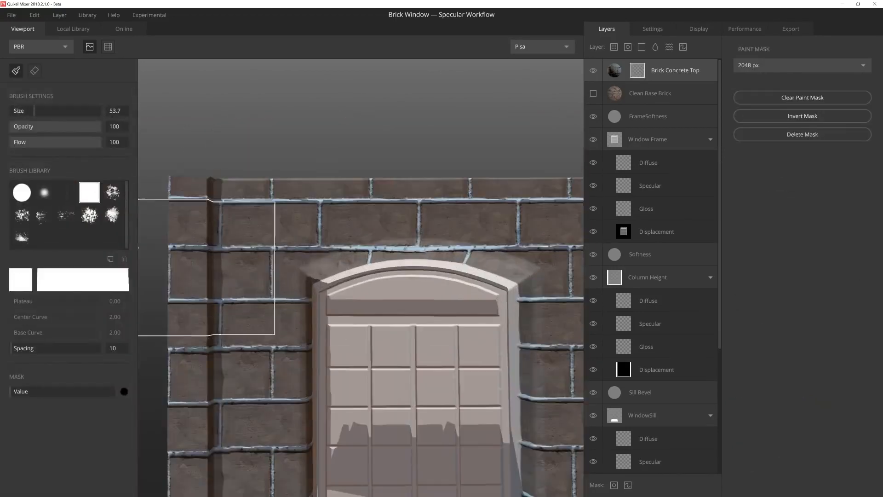
left_click(205, 265)
left_click(252, 181)
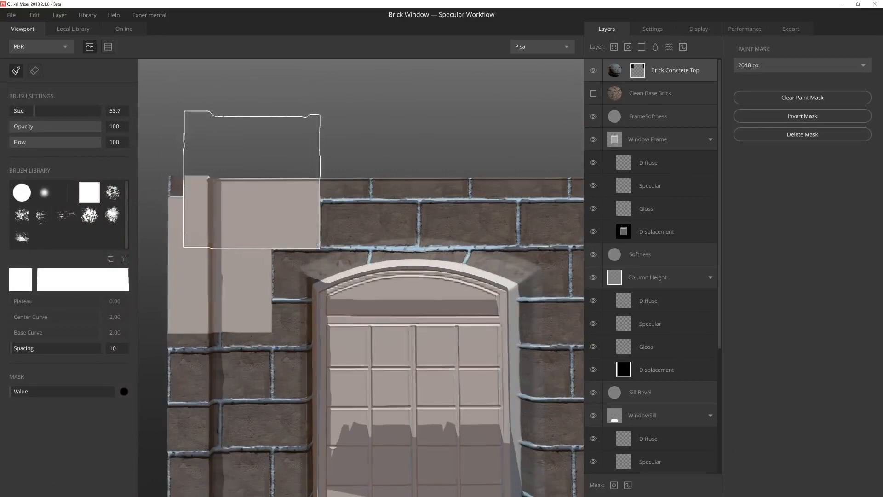
middle_click_drag(562, 192, 349, 162)
left_click(370, 153)
left_click(427, 244)
scroll(427, 257, "down", 4)
left_click_drag(432, 239, 432, 414)
scroll(406, 280, "up", 4)
middle_click_drag(340, 184, 352, 374)
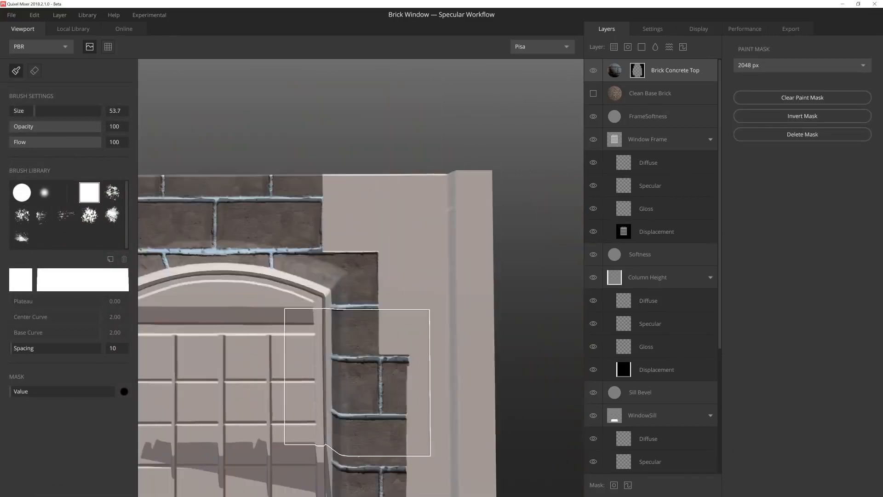
Step: Mask out the remaining concrete bricks beside the window and along the wall's top, keeping the two rows above the arch
left_click(357, 382)
middle_click_drag(207, 352, 348, 330)
scroll(277, 331, "down", 3)
mouse_move(264, 285)
left_mouse_down()
mouse_move(379, 424)
mouse_move(425, 361)
left_mouse_up()
scroll(426, 361, "up", 3)
middle_click_drag(395, 184, 396, 285)
scroll(322, 239, "down", 3, "ctrl")
left_click_drag(313, 228, 402, 214)
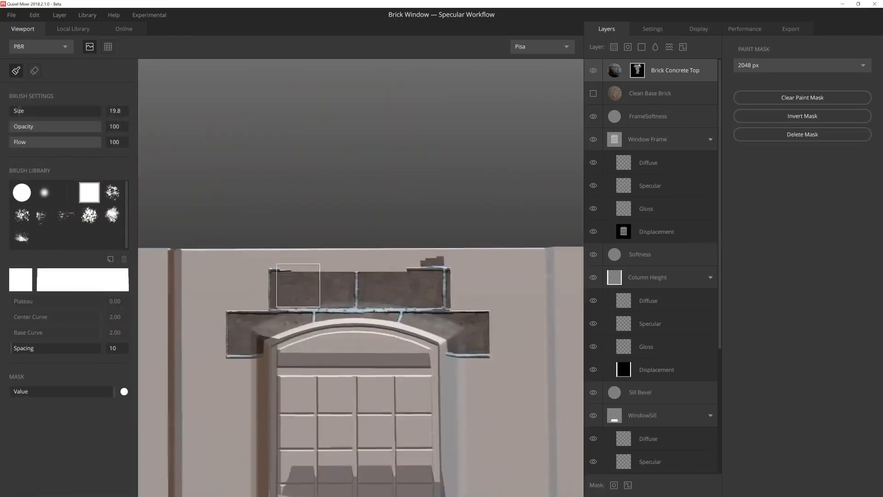
Step: Clean up the mask edges around the bricks above the arch, restoring and hiding areas with smaller square brushes of 19.8 and 27.8
scroll(297, 285, "up", 4)
left_click_drag(230, 303, 386, 303)
key("x")
middle_click_drag(543, 291, 440, 285)
scroll(455, 274, "up", 3, "ctrl")
left_click_drag(455, 274, 360, 187)
scroll(419, 248, "down", 3)
middle_click_drag(419, 248, 462, 211)
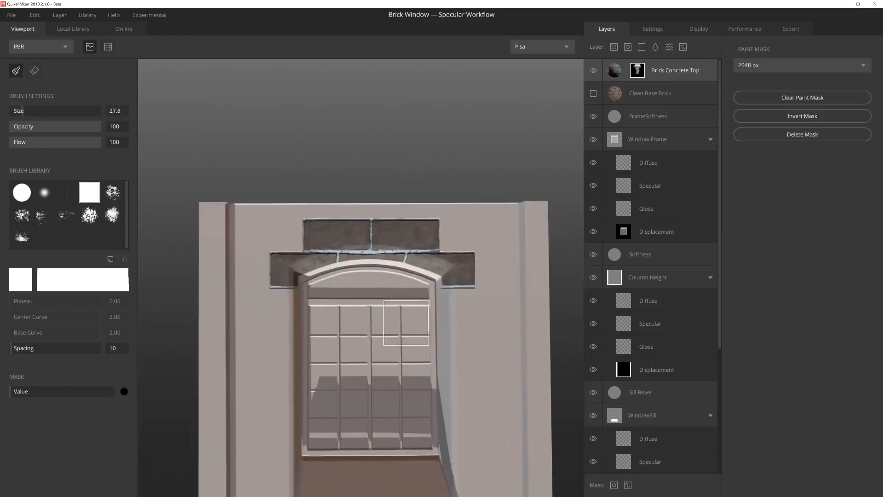
middle_click_drag(406, 322, 350, 227)
Step: Duplicate Brick Concrete Top, rename the copy Brick Concrete Left and clear its paint mask
left_click(616, 70)
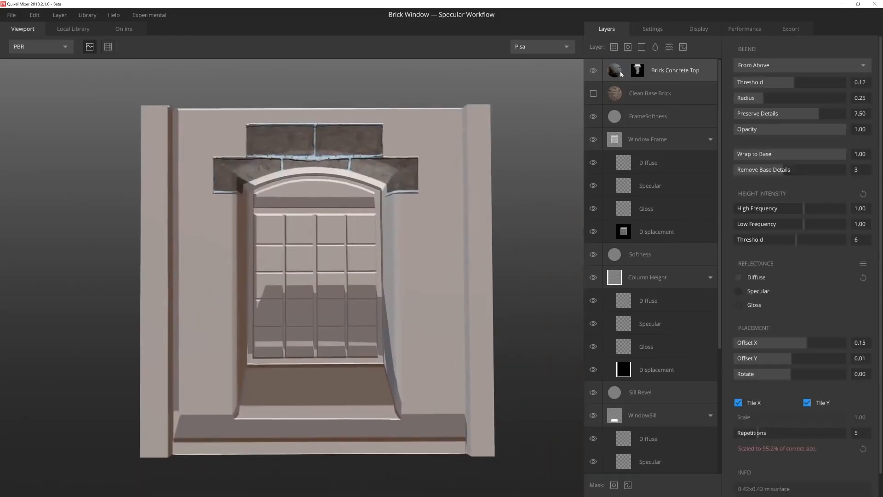
key("ctrl+d")
left_click(651, 81)
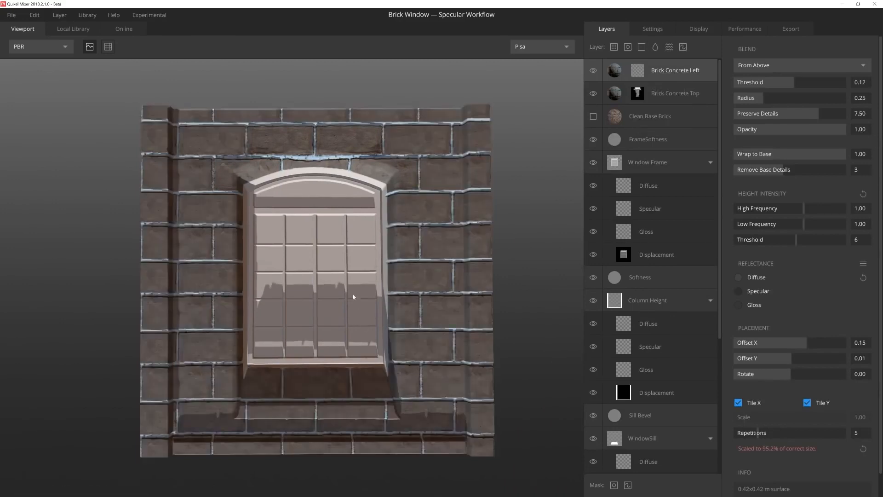
scroll(336, 267, "up", 3)
middle_click_drag(443, 224, 417, 237)
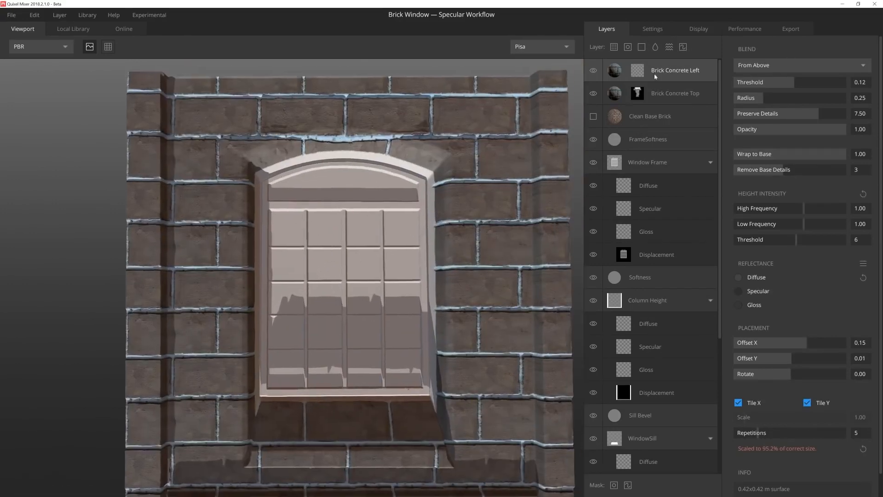
Step: Hide the Brick Concrete Left layer and add a paint layer named Drain Pipe above Column Height
left_click(594, 71)
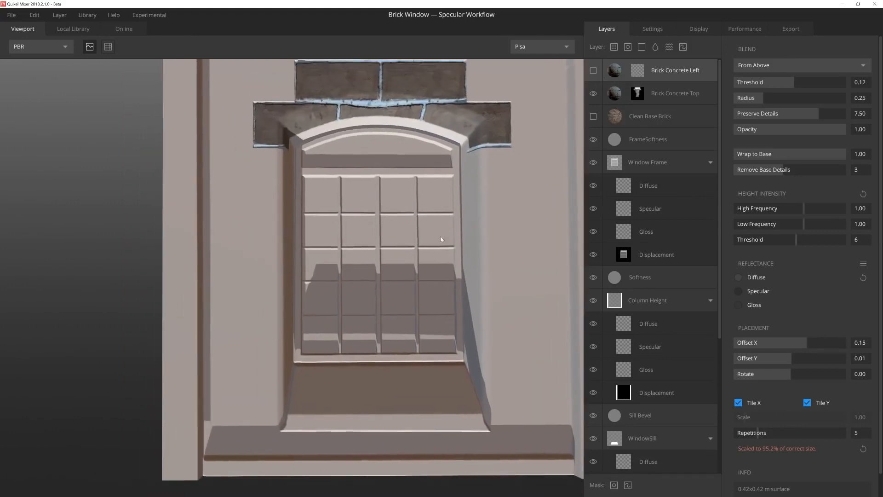
scroll(677, 300, "down", 1)
left_click(669, 291)
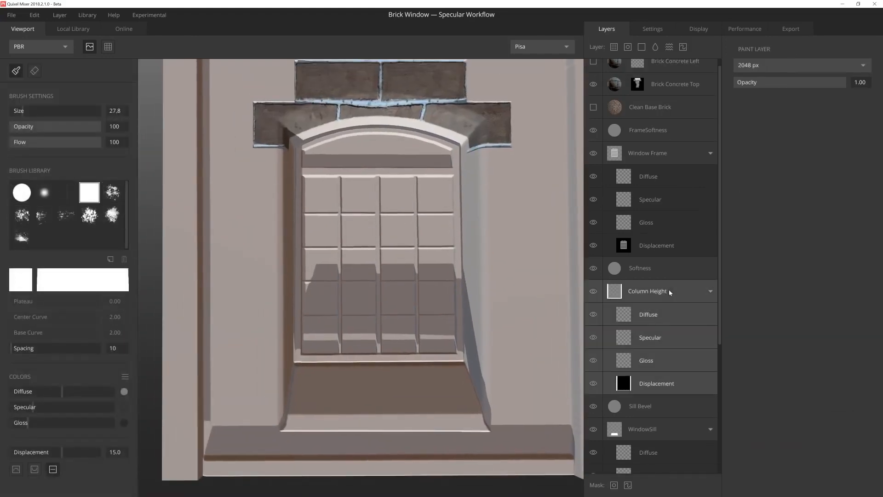
left_click(683, 47)
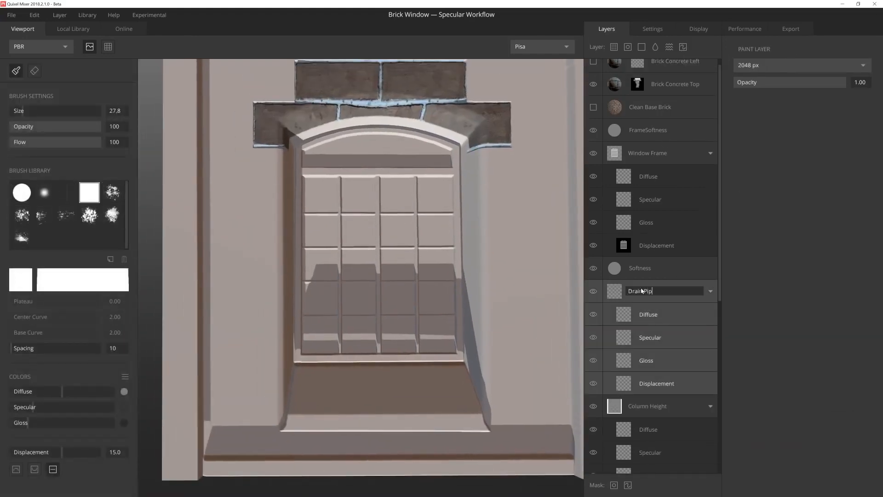
Step: Paint a rounded vertical drain pipe beside the left column in Drain Pipe's displacement, with brush size 13.8, Flow 1, Displacement 25.0 and Strength 3.86
left_click(657, 383)
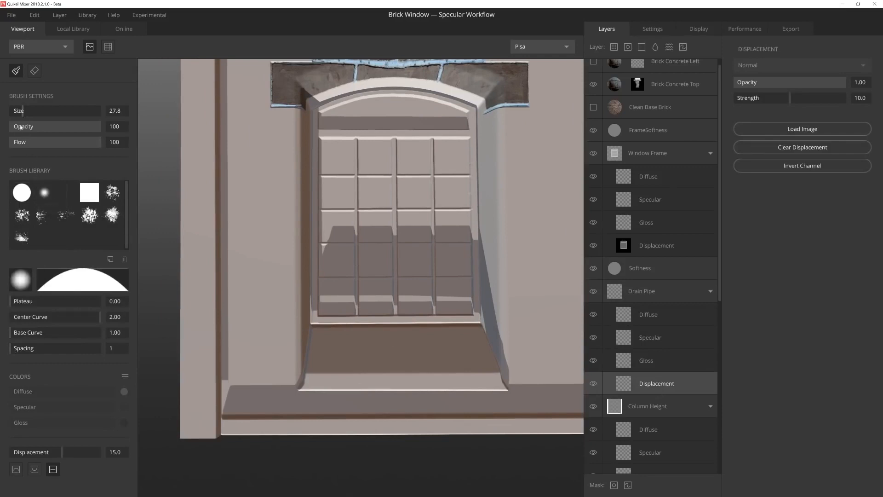
middle_click_drag(245, 399, 267, 387)
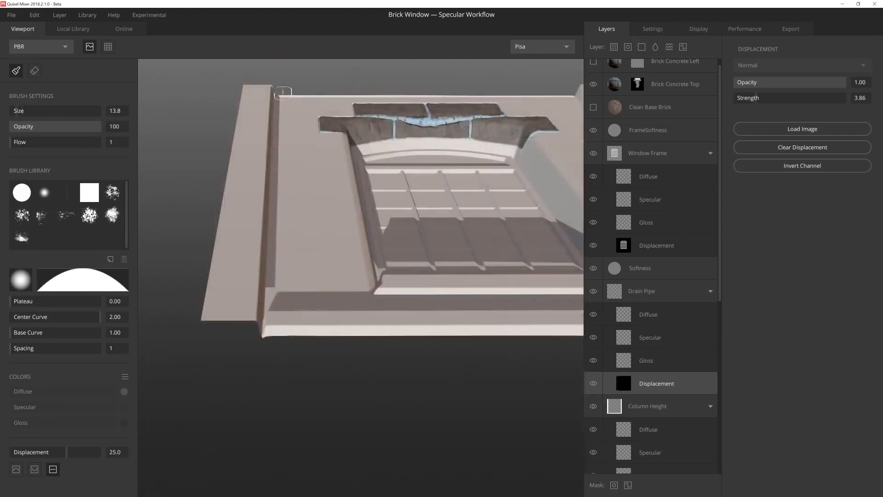
left_click(284, 86, "shift")
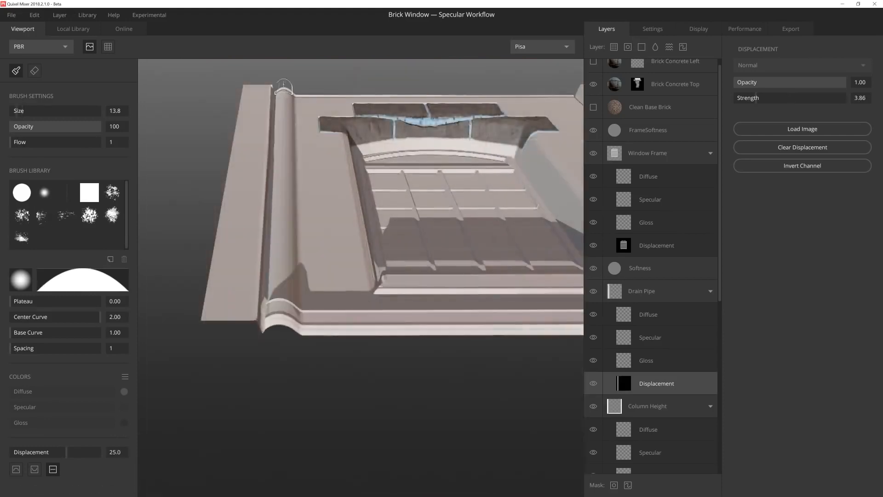
mouse_move(329, 276)
left_mouse_down("alt")
mouse_move(379, 319)
mouse_move(327, 280)
left_mouse_up("alt")
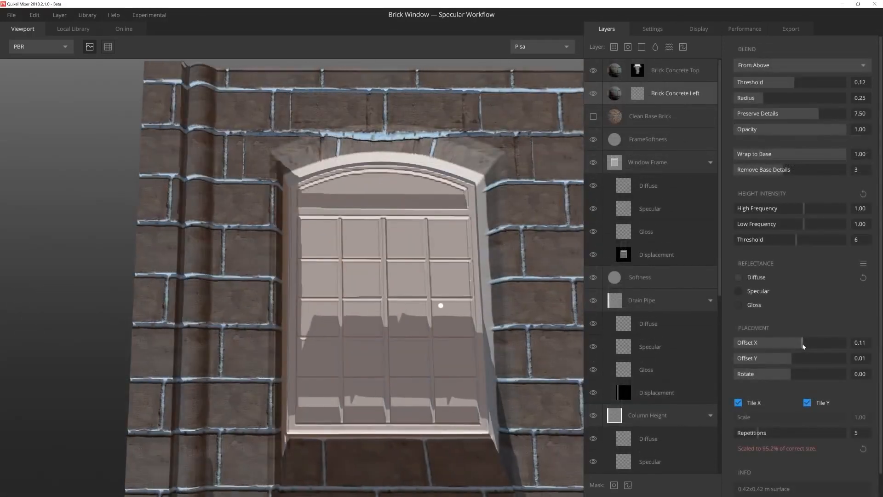
Step: Shift the bricks of the Brick Concrete Left layer to Offset X 0.19 and Offset Y -0.10
left_click_drag(795, 357, 780, 361)
middle_click_drag(448, 330, 440, 308, "alt")
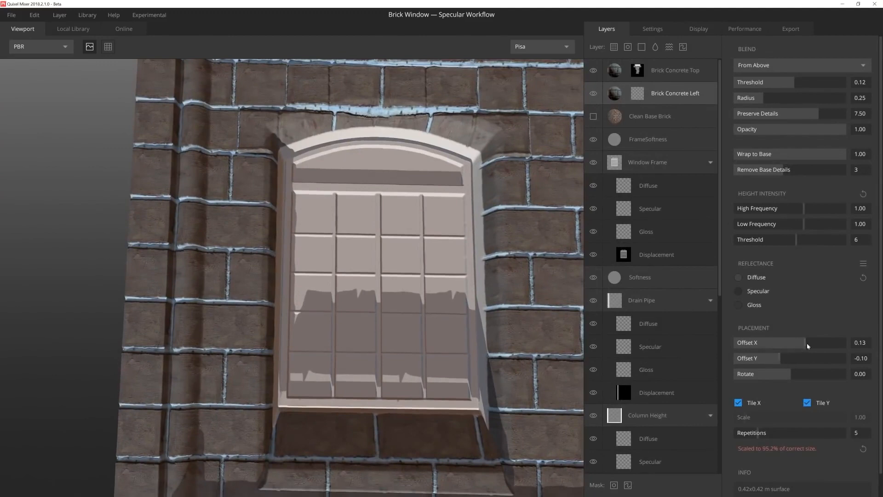
left_click_drag(807, 345, 811, 346)
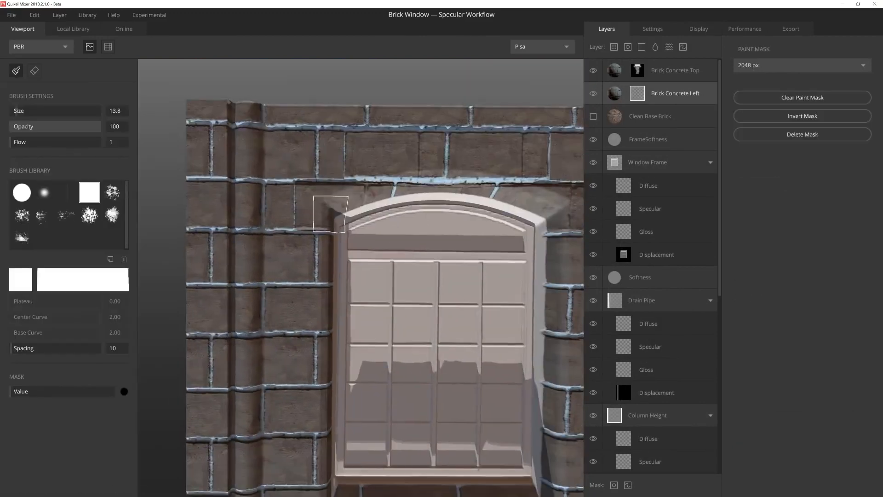
Step: Mask out the Brick Concrete Left bricks above and beside the window's top with the square brush at size 33.3
left_click_drag(11, 142, 101, 142)
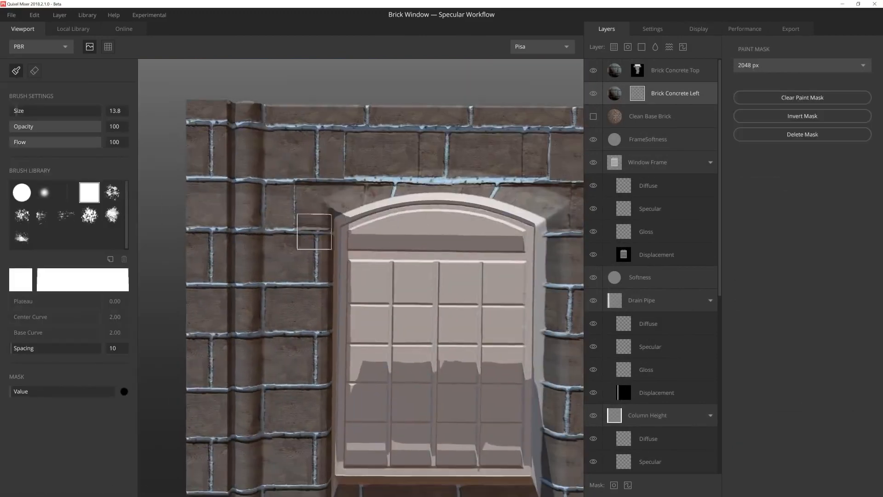
left_click_drag(277, 214, 202, 214)
left_click_drag(17, 111, 26, 111)
mouse_move(221, 184)
left_mouse_down()
mouse_move(299, 134)
mouse_move(524, 85)
left_mouse_up()
middle_click_drag(524, 138, 395, 141, "alt")
left_click_drag(455, 138, 528, 144)
middle_click_drag(528, 144, 485, 138, "alt")
left_click_drag(485, 138, 421, 175)
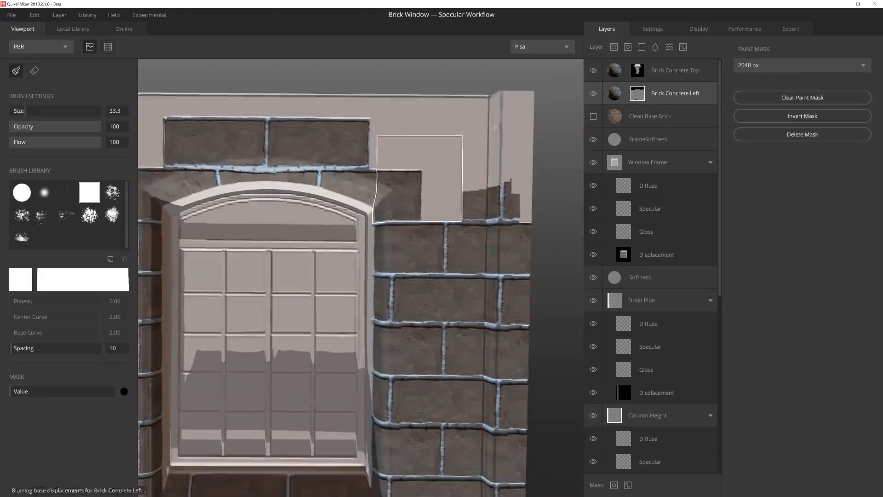
Step: Mask out the Brick Concrete Left bricks down the right side and across the window's lower area
scroll(420, 176, "down", 5)
left_click_drag(396, 294, 425, 169)
middle_click_drag(368, 257, 427, 222, "alt")
left_click_drag(455, 285, 412, 366)
scroll(412, 367, "up", 5)
left_click_drag(479, 309, 357, 309)
scroll(356, 308, "up", 2)
middle_click_drag(357, 308, 395, 269, "alt")
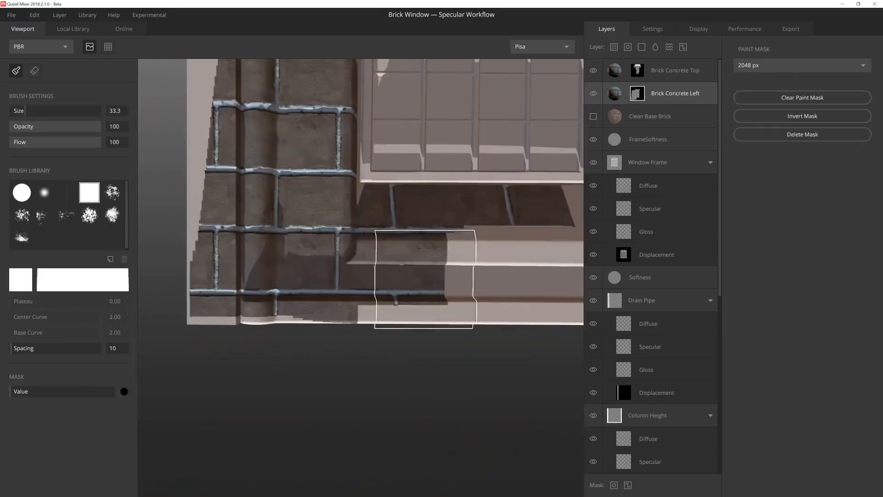
Step: Trim the Brick Concrete Left mask to alternating long and short bricks beside the window, using a brush size of about 21
middle_click_drag(333, 316, 353, 381, "alt")
left_click_drag(244, 264, 237, 106)
middle_click_drag(242, 120, 230, 368, "alt")
left_click_drag(25, 111, 20, 110)
middle_click_drag(275, 368, 260, 138, "alt")
scroll(260, 309, "up", 3)
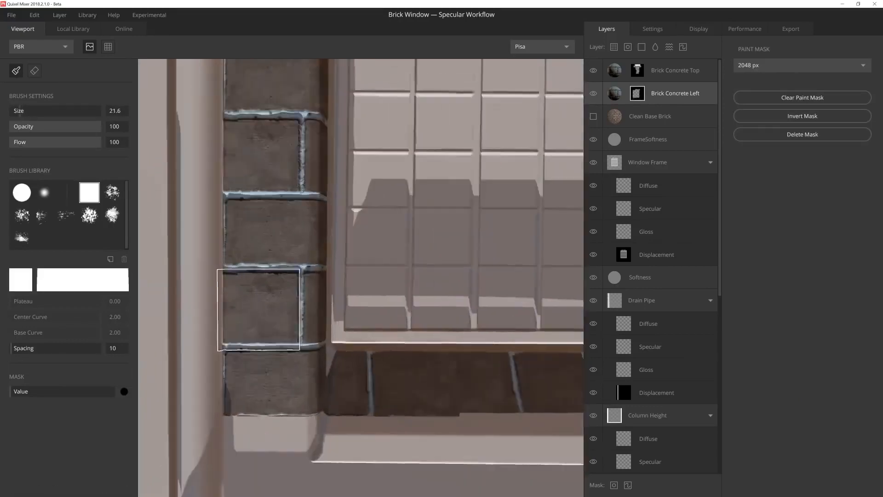
scroll(249, 316, "up", 2)
left_click_drag(249, 315, 249, 405)
scroll(221, 213, "down", 3)
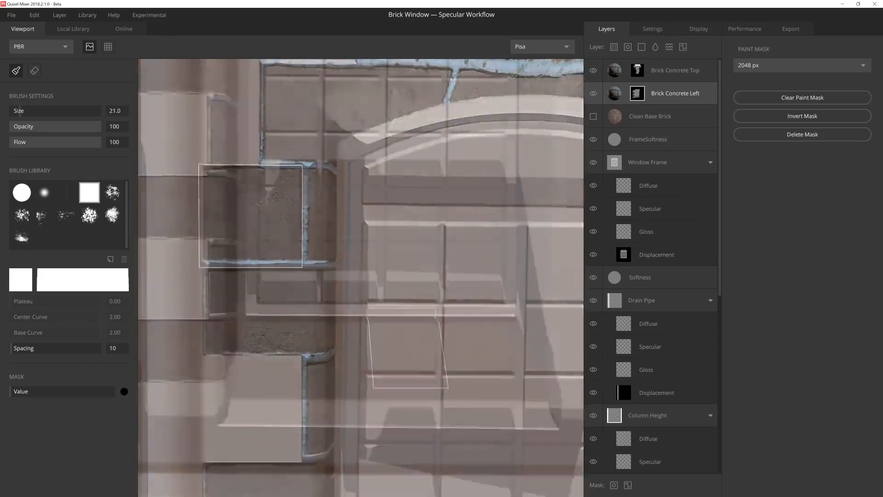
Step: Duplicate Brick Concrete Left as Brick Concrete Rig, clear its paint mask and set Offset X to 0.11
left_click(622, 100)
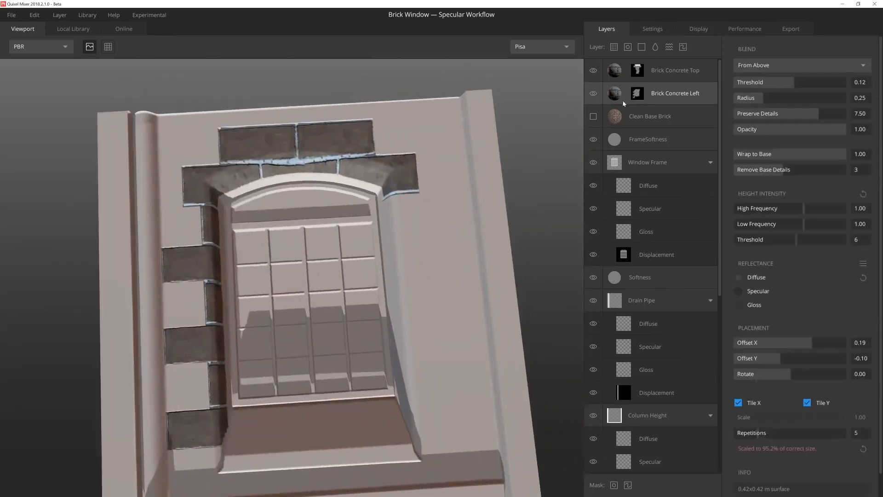
key("ctrl+d")
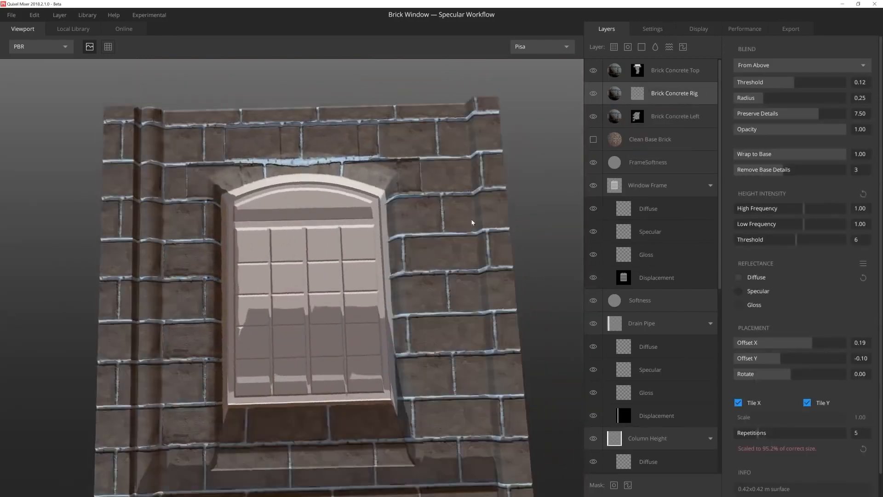
left_click_drag(812, 342, 801, 342)
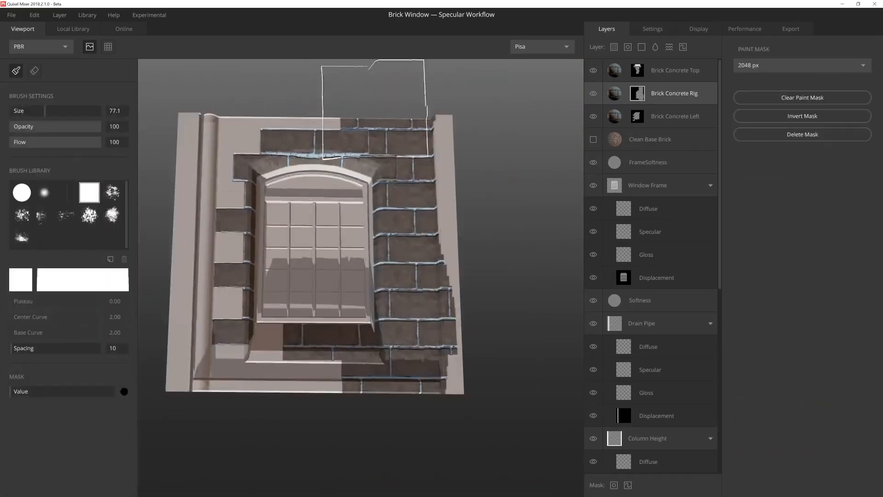
Step: Mask out the Brick Concrete Rig bricks over the window, the left side and the outer right column, using brush size 77.1
left_click_drag(375, 110, 414, 109)
scroll(389, 138, "up", 5)
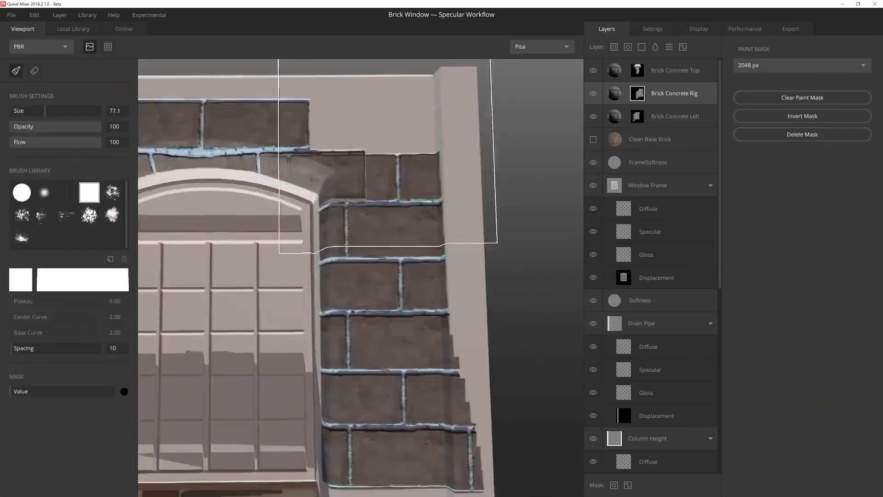
mouse_move(388, 137)
left_mouse_down("alt")
mouse_move(384, 108)
mouse_move(478, 108)
left_mouse_up("alt")
scroll(406, 242, "up", 3)
left_click_drag(383, 166, 501, 161)
middle_click_drag(501, 161, 490, 115)
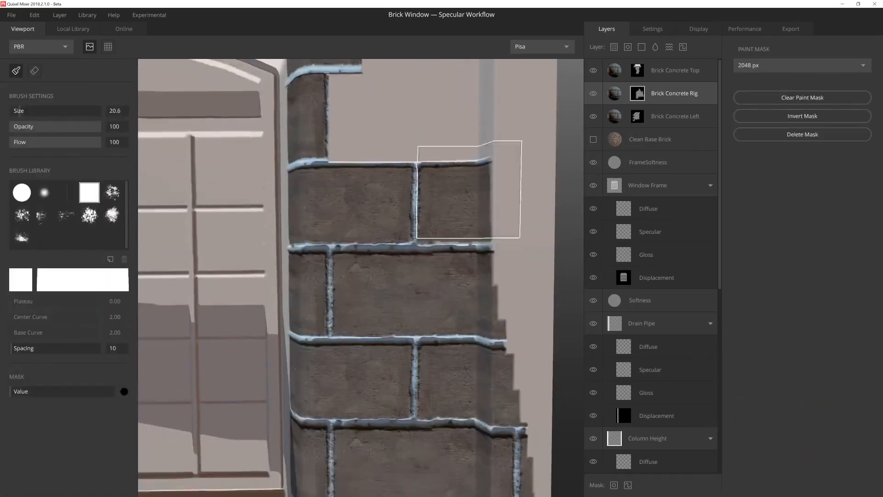
Step: Trim the Brick Concrete Rig mask to alternating long and short bricks right of the window, using brush size 20.6
left_click_drag(469, 191, 475, 194)
middle_click_drag(475, 194, 481, 139)
left_click_drag(377, 237, 481, 237)
middle_click_drag(481, 238, 441, 117)
left_click_drag(426, 202, 467, 203)
left_click_drag(342, 294, 426, 289)
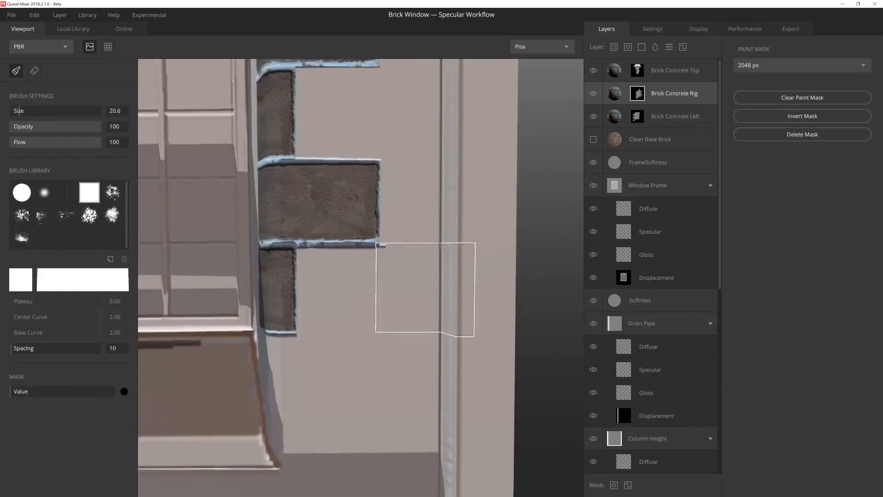
Step: Clean up the Brick Concrete Rig mask around the lowest long brick, restoring its edge and masking out the bricks below
scroll(426, 290, "down", 4)
mouse_move(367, 299)
middle_mouse_down()
mouse_move(494, 242)
mouse_move(405, 243)
middle_mouse_up()
key("x")
left_click_drag(417, 248, 443, 248)
key("x")
scroll(502, 258, "up", 4)
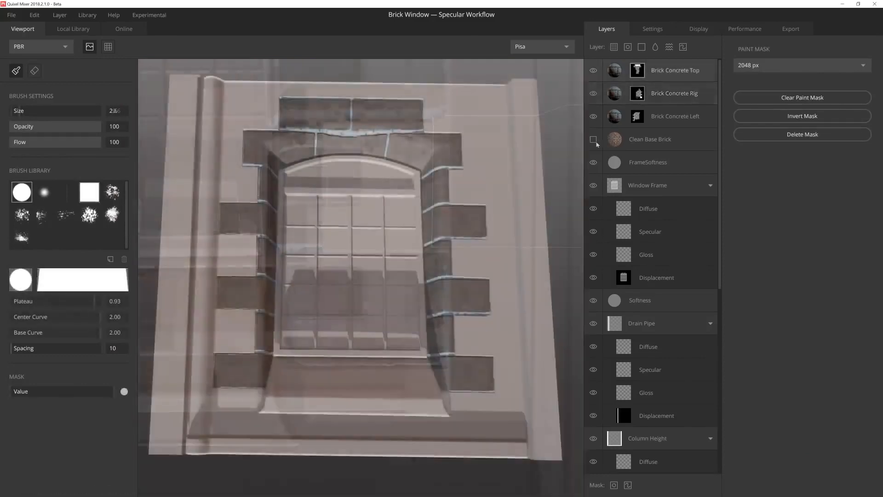
Step: Show the Clean Base Brick layer, add a paint mask to it and ready the square brush with a black mask value
left_click(593, 139)
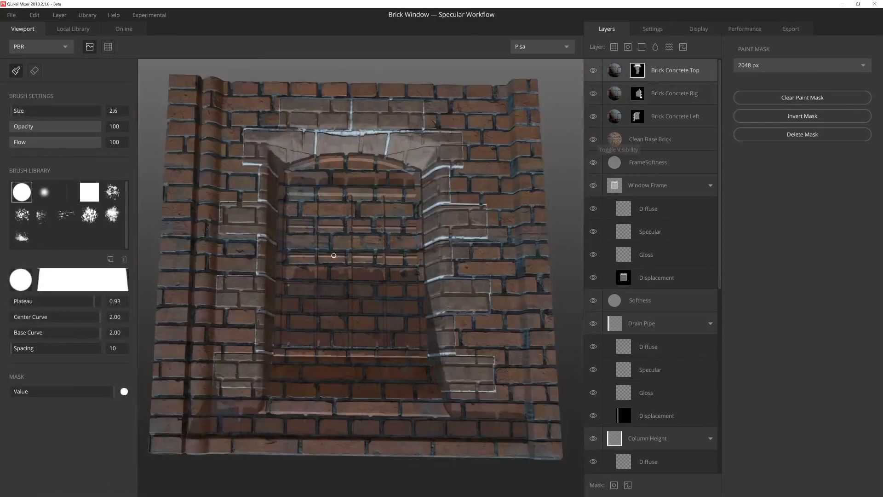
scroll(276, 304, "up", 2)
middle_click_drag(549, 384, 385, 258)
left_click(637, 147)
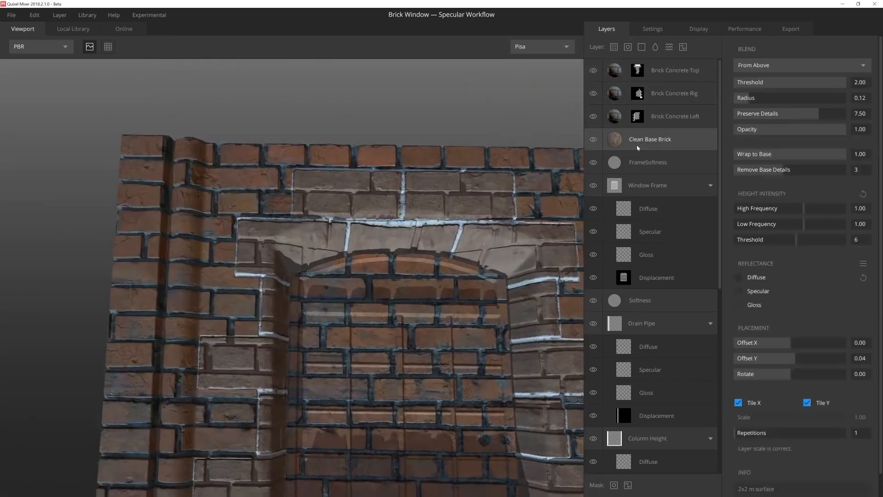
left_click(627, 485)
left_click(89, 192)
scroll(235, 244, "up", 3)
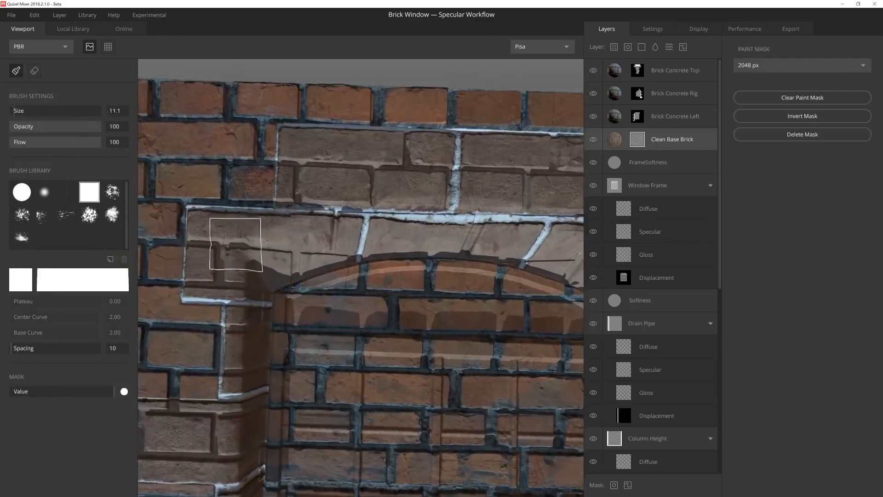
key("x")
Step: Mask Clean Base Brick out of the concrete brick at the window's upper-left corner and the one below, using brush size 11.7
scroll(226, 226, "up", 2)
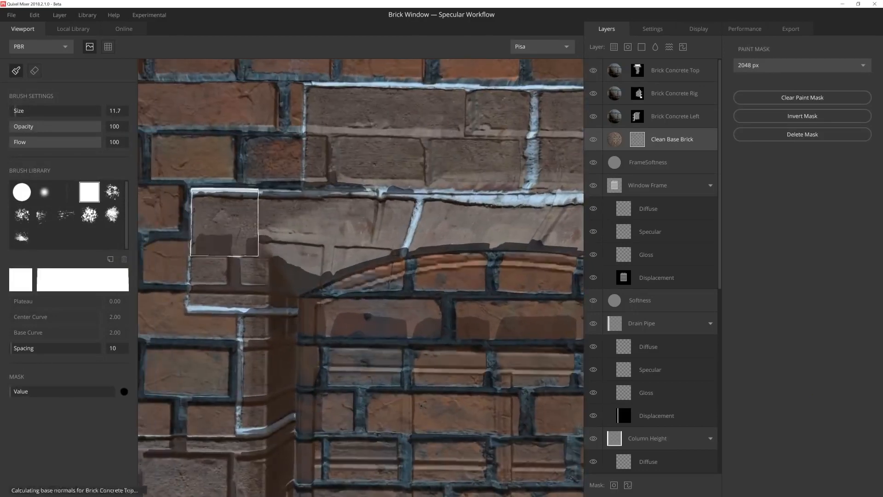
scroll(221, 222, "up", 2)
left_click_drag(280, 247, 267, 259, "alt")
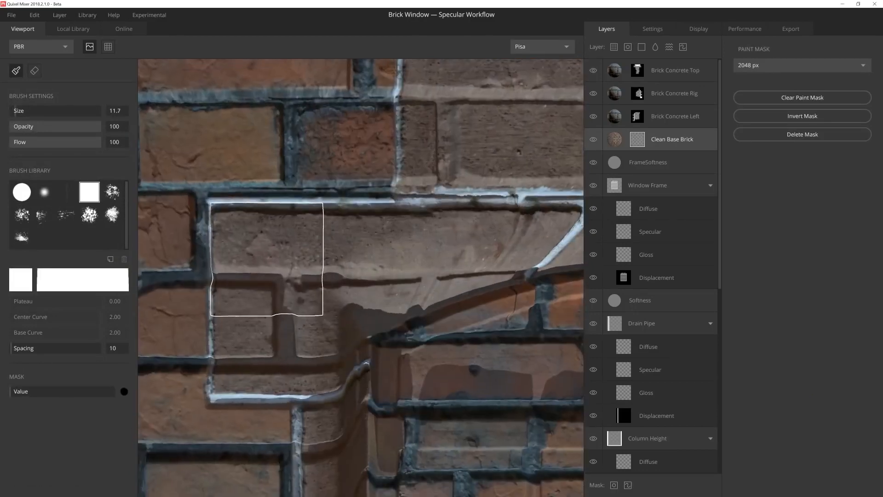
left_click_drag(426, 258, 444, 255)
middle_click_drag(269, 341, 307, 242)
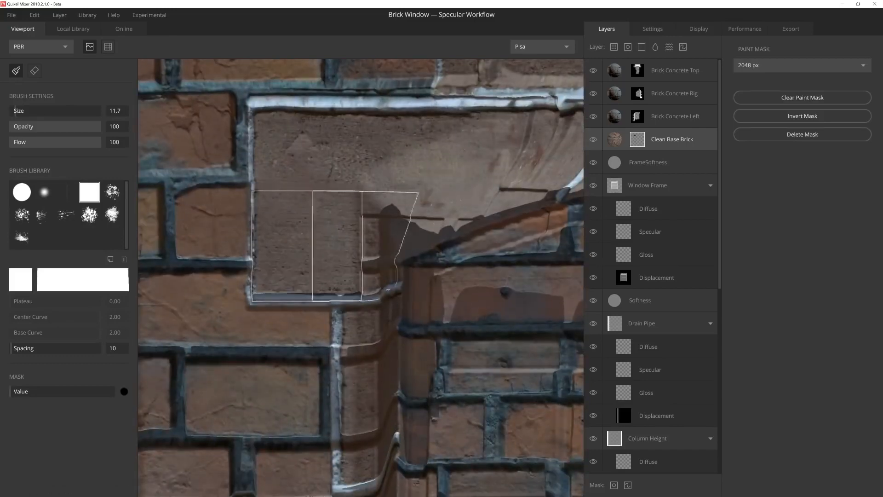
left_click_drag(338, 246, 379, 250)
middle_click_drag(378, 367, 356, 229)
left_click_drag(356, 229, 355, 297)
middle_click_drag(356, 349, 322, 231)
Step: Mask Clean Base Brick out of the remaining concrete bricks around the window, following their outlines
scroll(321, 231, "down", 1)
middle_click_drag(276, 258, 367, 233)
left_click_drag(363, 233, 275, 234)
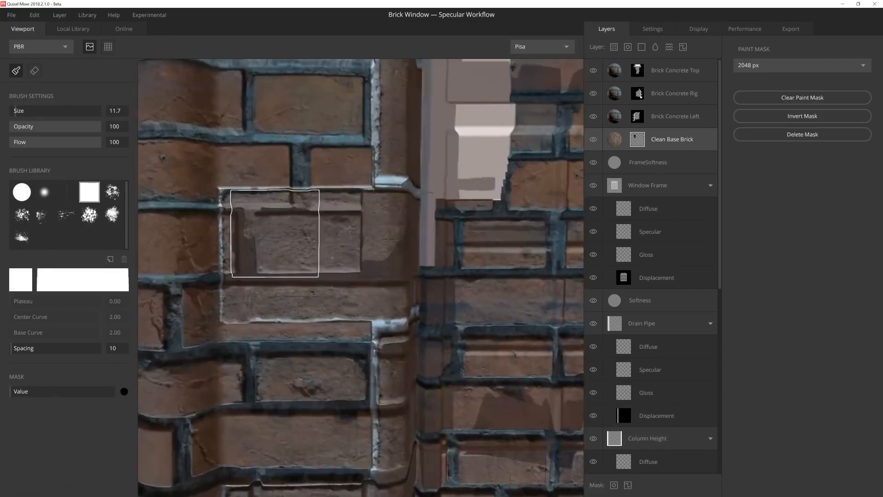
middle_click_drag(387, 314, 303, 182)
middle_click_drag(322, 314, 327, 143)
middle_click_drag(193, 207, 250, 213)
mouse_move(353, 219)
left_mouse_down()
mouse_move(256, 261)
mouse_move(353, 261)
left_mouse_up()
mouse_move(390, 331)
middle_mouse_down()
mouse_move(302, 188)
mouse_move(351, 165)
mouse_move(296, 299)
middle_mouse_up()
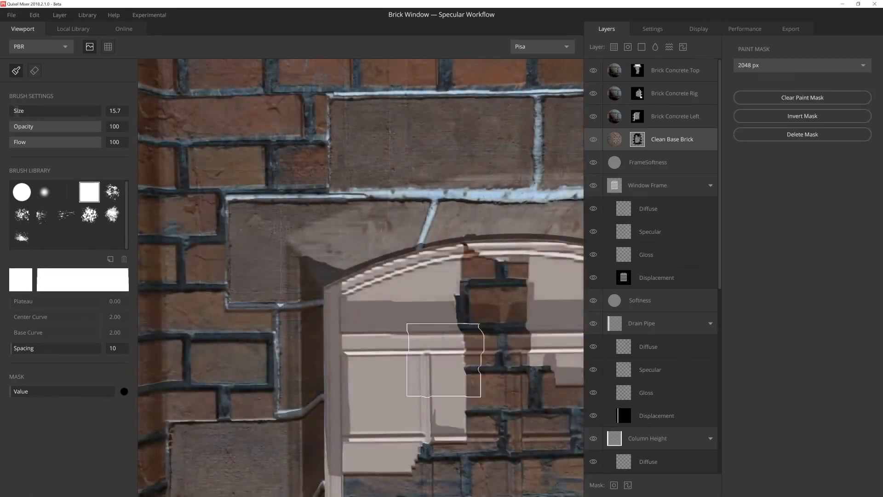
left_click_drag(444, 360, 484, 351)
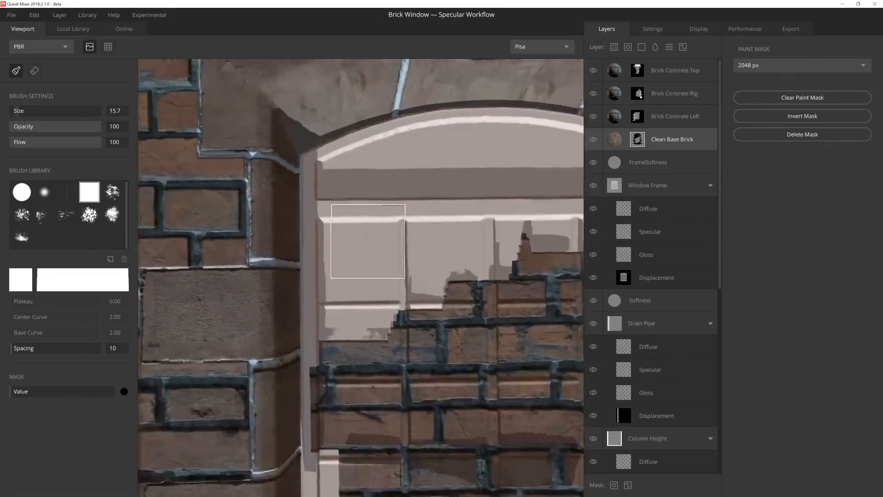
Step: Mask Clean Base Brick out of the window frame and panes with the square brush at size 68.6
scroll(382, 254, "down", 2)
scroll(383, 254, "down", 2)
key("bracketright")
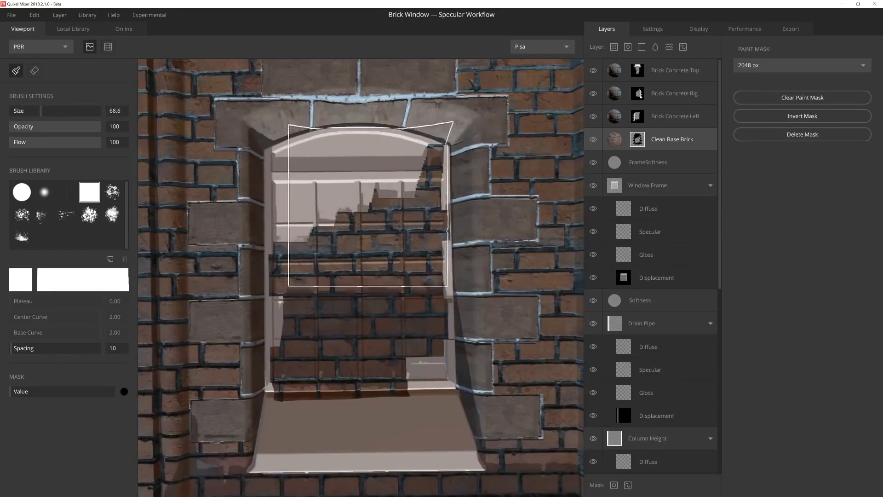
left_click_drag(368, 205, 373, 211)
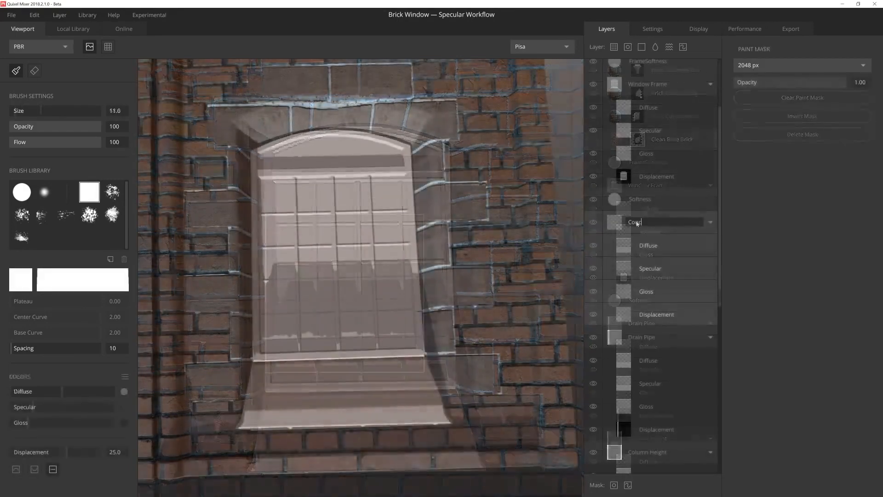
Step: Add a paint layer named ConcreteBrick_Height above Drain Pipe and ready its displacement for painting with brush Displacement 5.0
type("Brick_Height")
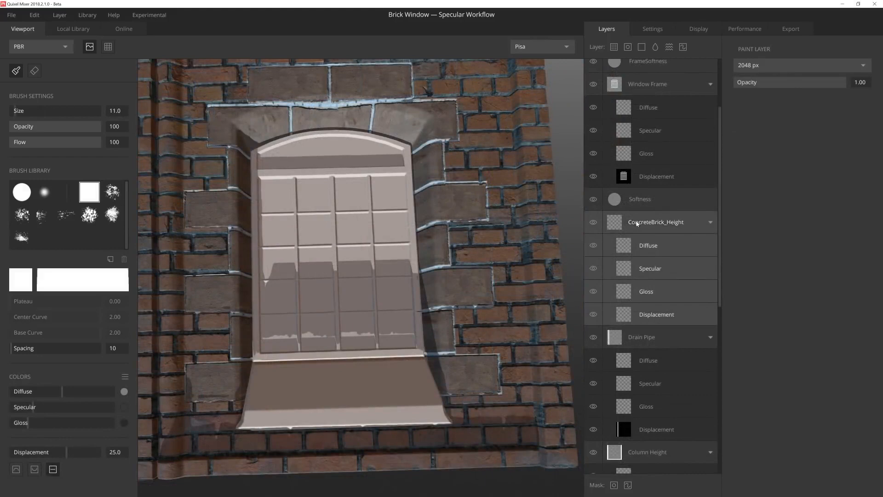
left_click(647, 316)
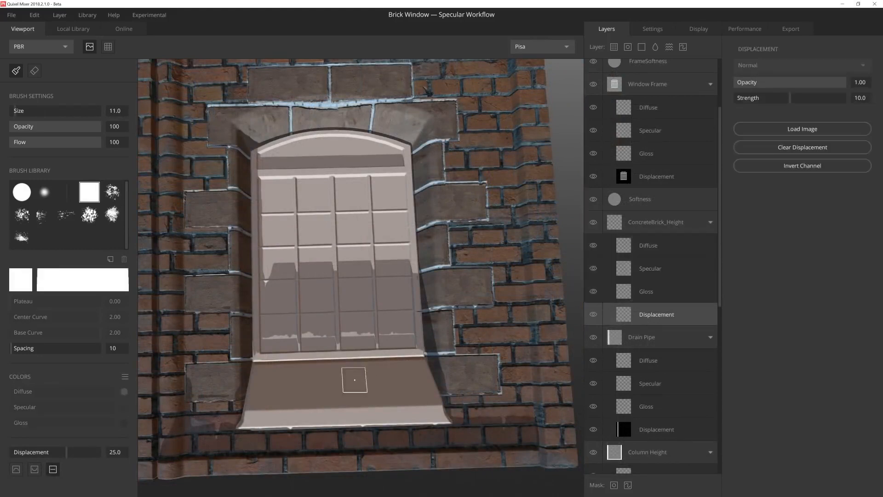
middle_click_drag(328, 371, 421, 347)
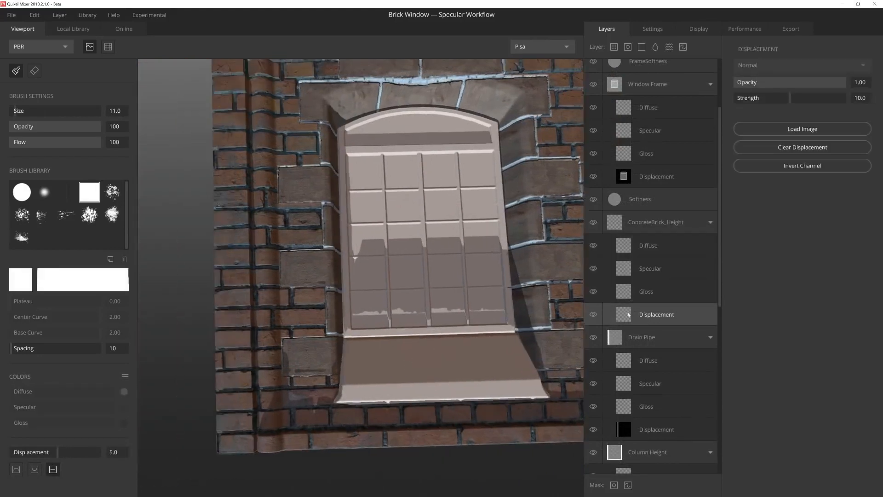
scroll(343, 325, "up", 6)
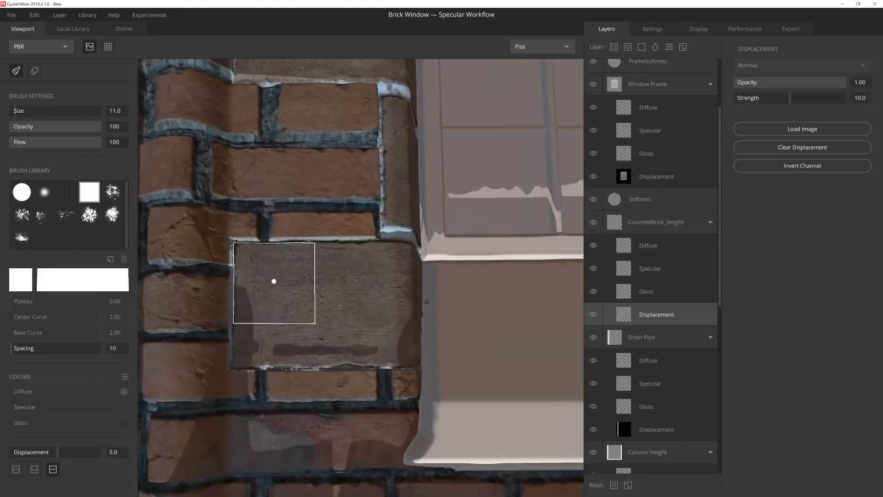
Step: Paint the lower-left concrete brick raised in ConcreteBrick_Height's displacement with brush size 11.0, and set Strength to 5.56
left_click(274, 281)
left_click(385, 277, "shift")
left_click_drag(399, 293, 322, 223, "alt")
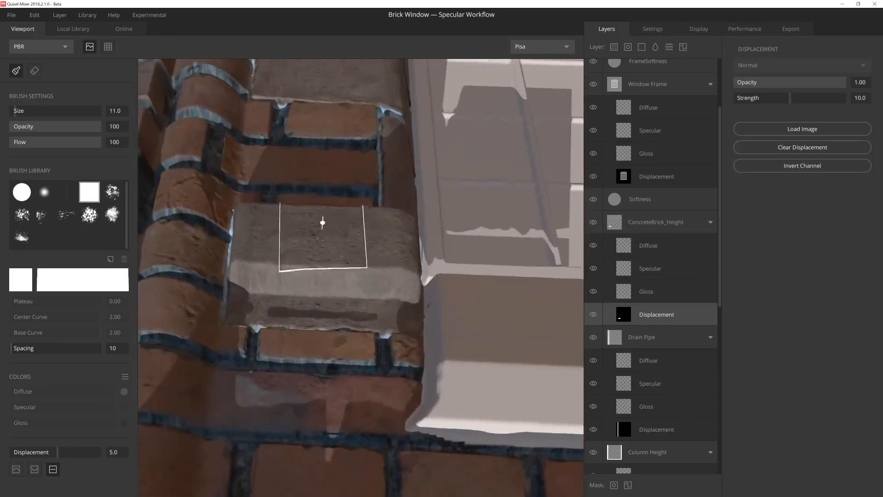
left_click_drag(790, 98, 773, 106)
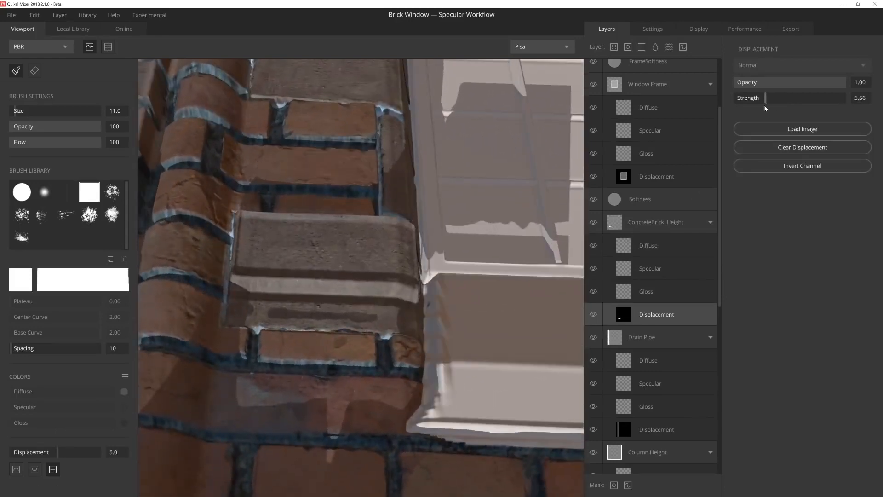
Step: Paint the remaining concrete bricks around the window into ConcreteBrick_Height's displacement, erasing overspill, and set Strength to 6.56
mouse_move(327, 267)
left_mouse_down("alt")
mouse_move(291, 313)
mouse_move(229, 294)
mouse_move(271, 302)
mouse_move(349, 270)
mouse_move(271, 246)
mouse_move(367, 261)
mouse_move(344, 206)
left_mouse_up("alt")
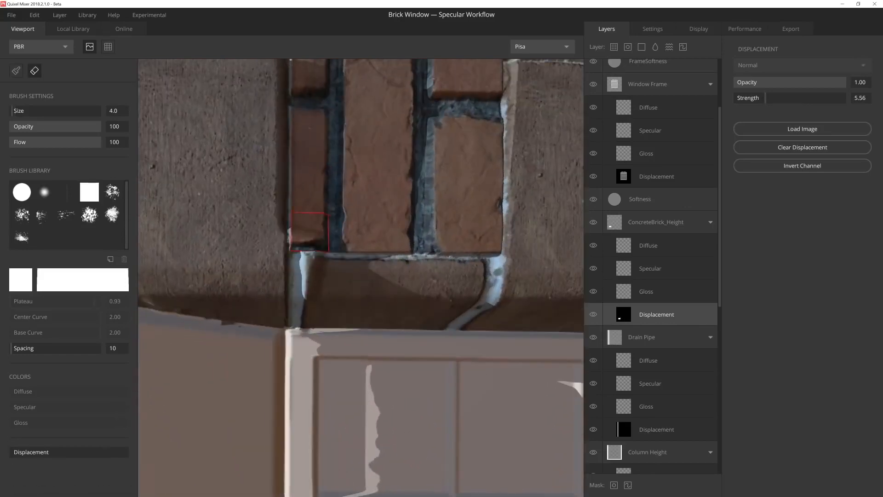
left_click_drag(310, 232, 312, 312)
key("b")
mouse_move(327, 280)
left_mouse_down("alt")
mouse_move(315, 271)
mouse_move(379, 265)
mouse_move(262, 264)
left_mouse_up("alt")
middle_click_drag(460, 264, 337, 251, "alt")
left_click(363, 247)
mouse_move(416, 259)
middle_mouse_down("alt")
mouse_move(362, 271)
mouse_move(358, 296)
middle_mouse_up("alt")
left_click_drag(291, 203, 300, 268)
middle_click_drag(300, 269, 371, 264, "alt")
left_click(371, 264)
left_click_drag(370, 264, 391, 156, "alt")
mouse_move(405, 318)
left_mouse_down("alt")
mouse_move(292, 292)
mouse_move(293, 304)
left_mouse_up("alt")
scroll(291, 290, "up", 5)
middle_click_drag(293, 304, 296, 287, "alt")
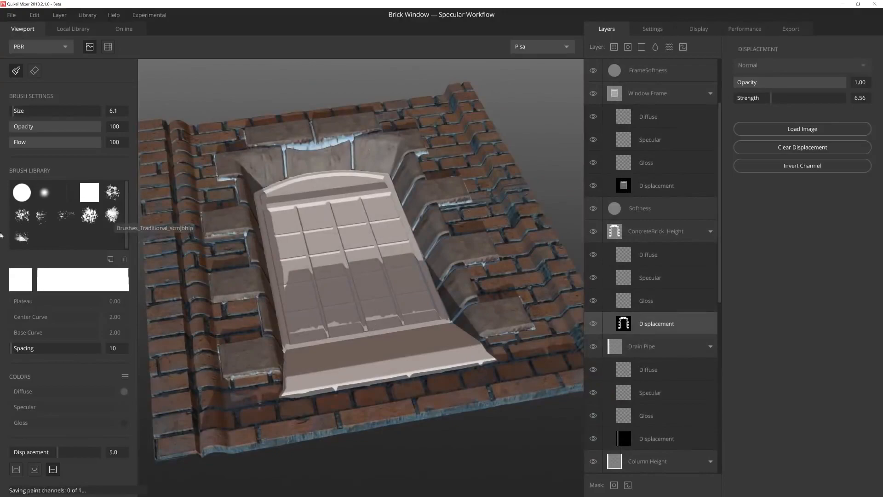
left_click_drag(363, 143, 335, 217, "alt")
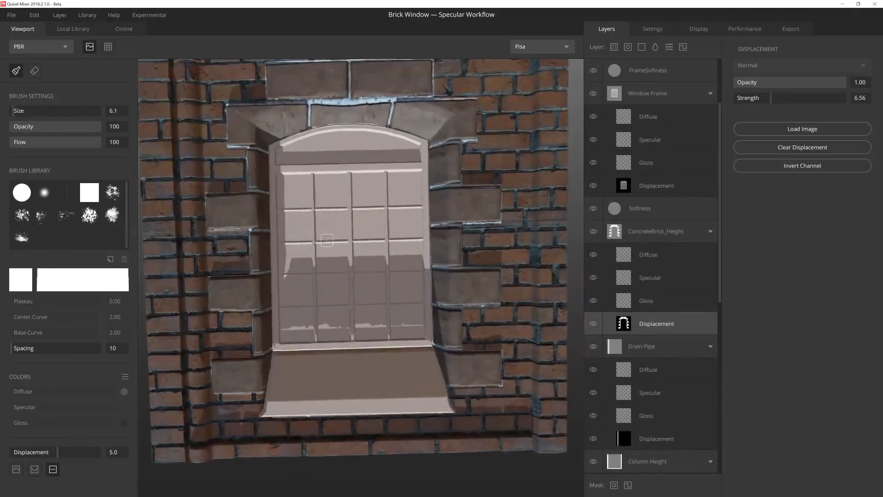
middle_click_drag(335, 217, 305, 315, "alt")
Step: Touch up ConcreteBrick_Height's displacement at the mortar joint above the arch with the soft round brush, size 17.1 and Opacity 60
scroll(305, 315, "up", 3)
mouse_move(305, 316)
left_mouse_down("alt")
mouse_move(269, 116)
mouse_move(260, 142)
mouse_move(365, 292)
left_mouse_up("alt")
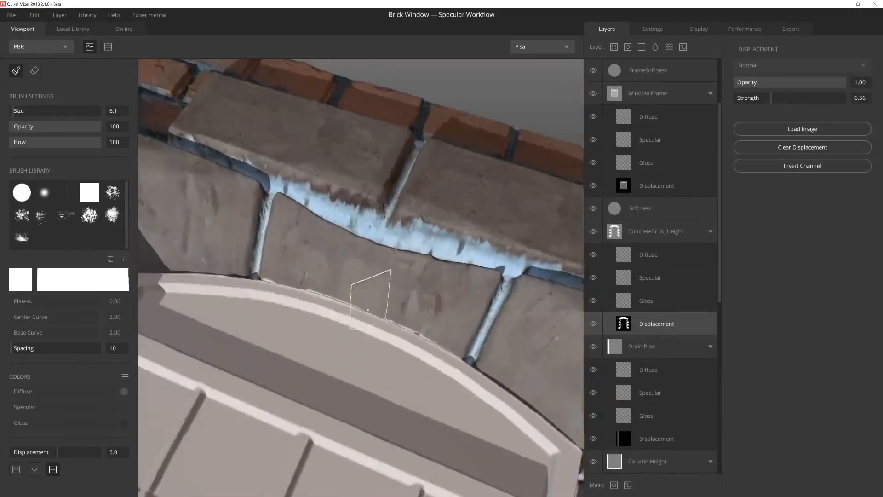
scroll(364, 292, "up", 3)
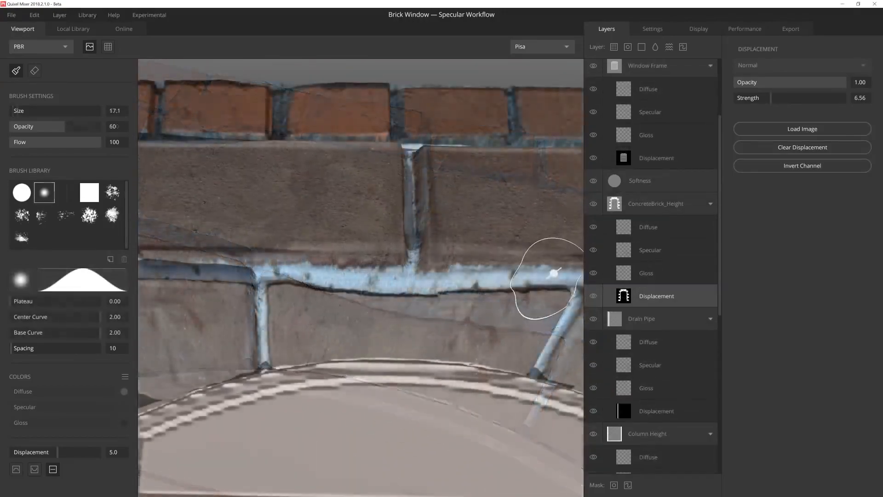
left_click_drag(554, 273, 276, 147, "alt")
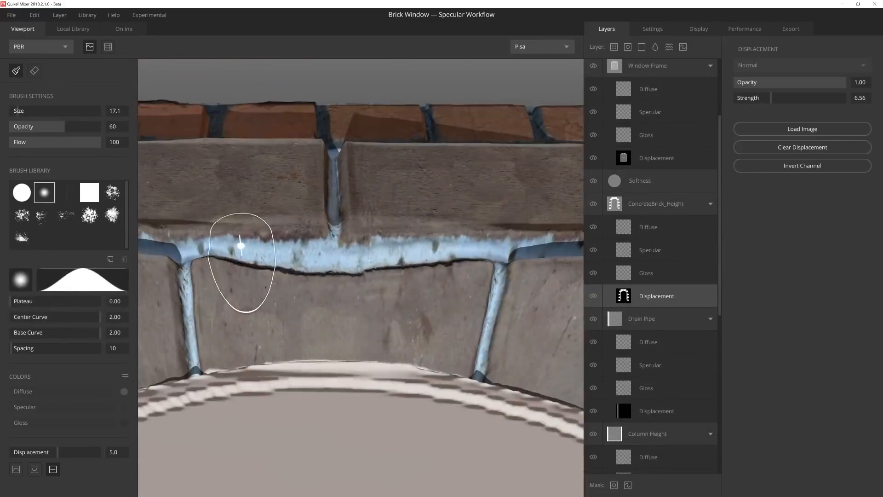
mouse_move(350, 285)
left_mouse_down("alt")
mouse_move(368, 290)
mouse_move(407, 188)
mouse_move(392, 168)
mouse_move(354, 338)
mouse_move(368, 276)
mouse_move(361, 226)
left_mouse_up("alt")
scroll(354, 338, "down", 5)
Step: Ready Clean Base Brick's paint mask for the lower-left brickwork, using the hard square brush at size 14.1
left_click(89, 192)
mouse_move(318, 315)
left_mouse_down("alt")
mouse_move(327, 260)
mouse_move(344, 327)
left_mouse_up("alt")
scroll(698, 226, "up", 3)
left_click(637, 139)
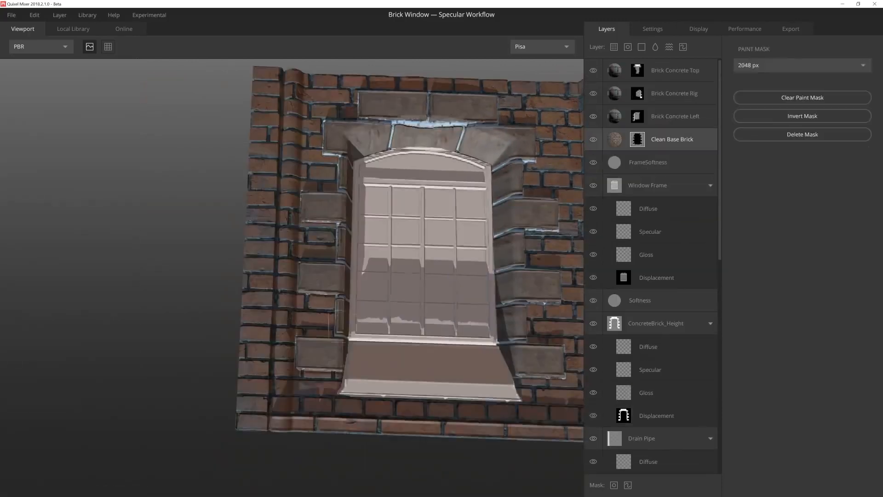
middle_click_drag(346, 325, 344, 221, "alt")
scroll(345, 220, "up", 4)
left_click_drag(345, 221, 283, 309, "alt")
scroll(277, 353, "up", 3)
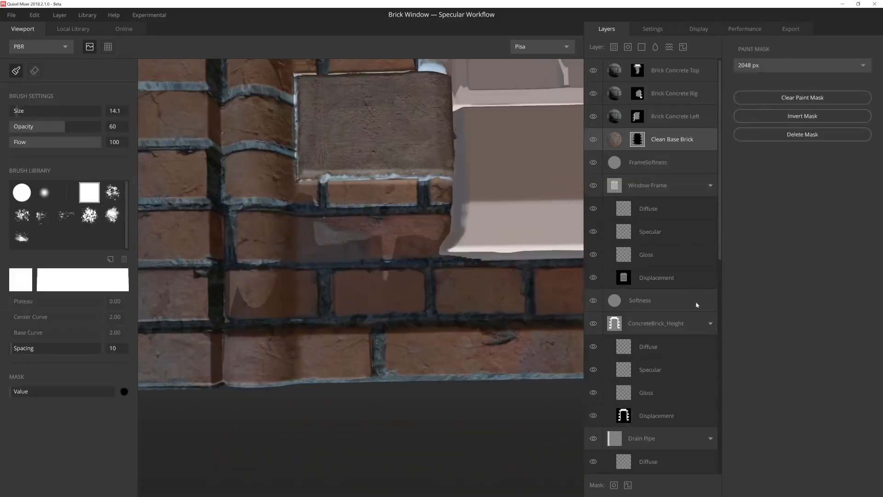
Step: Erase Column Height's displacement along the wall's bottom edge at the drain pipe with the square eraser, size 1.5 and Opacity 100
scroll(678, 350, "down", 5)
scroll(678, 349, "down", 1)
left_click(656, 397)
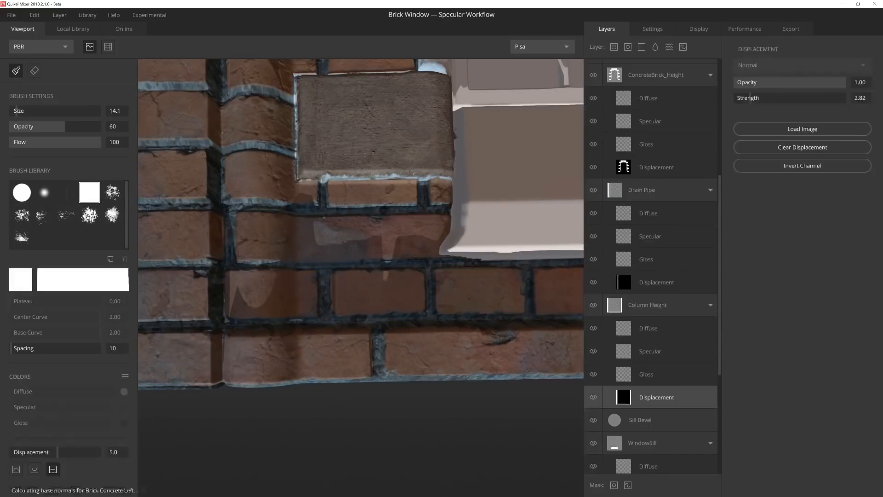
key("e")
scroll(305, 311, "up", 2)
left_click_drag(305, 311, 299, 354, "alt")
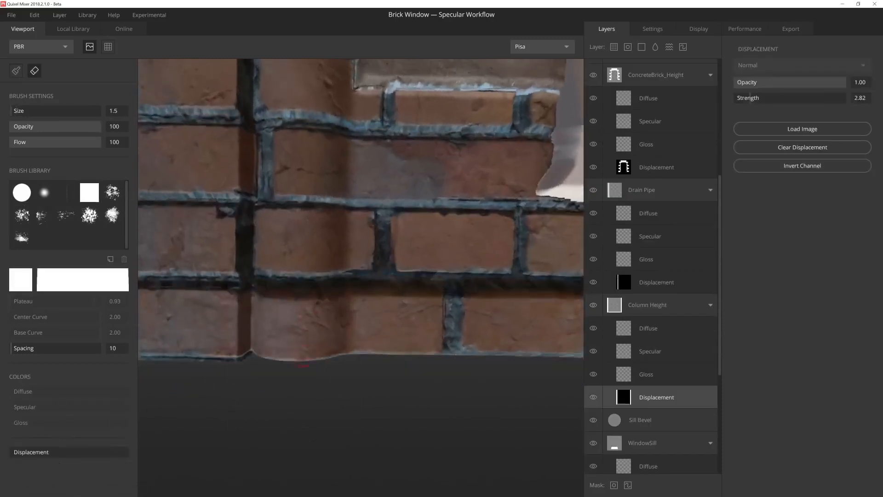
left_click_drag(330, 305, 328, 348)
Step: Paint Clean Base Brick's mask along the drain pipe with the square brush, size 7.0 and Opacity 100, to uncover the pipe
scroll(328, 349, "down", 2)
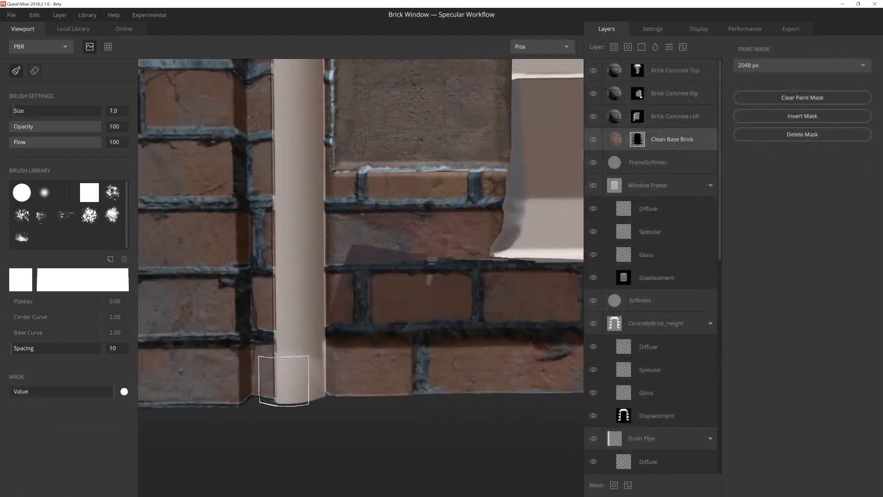
mouse_move(276, 377)
left_mouse_down("alt")
mouse_move(326, 467)
mouse_move(315, 306)
mouse_move(345, 247)
left_mouse_up("alt")
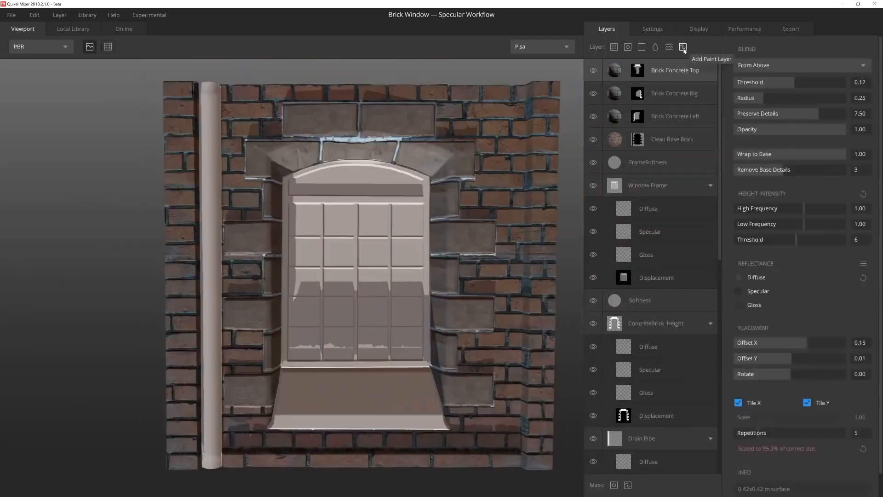
Step: Add a paint layer named GroundTint above Brick Concrete Top and set its diffuse paint color to 202020
left_click(683, 48)
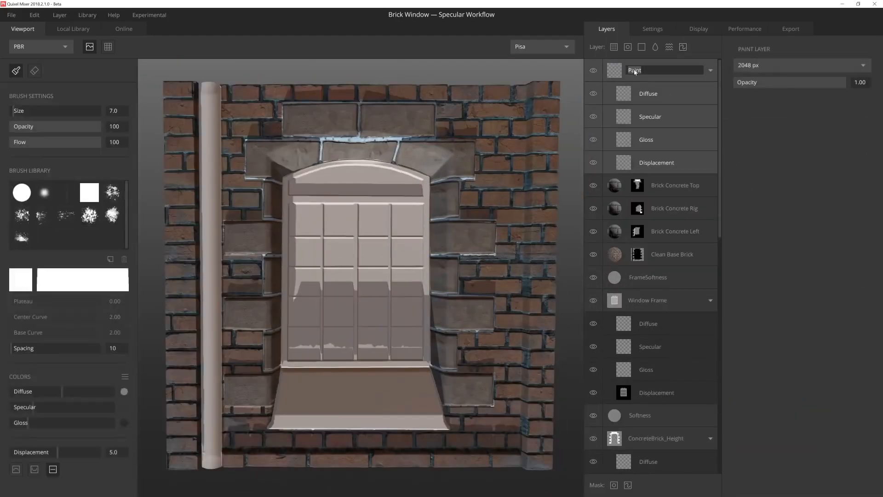
left_click(648, 94)
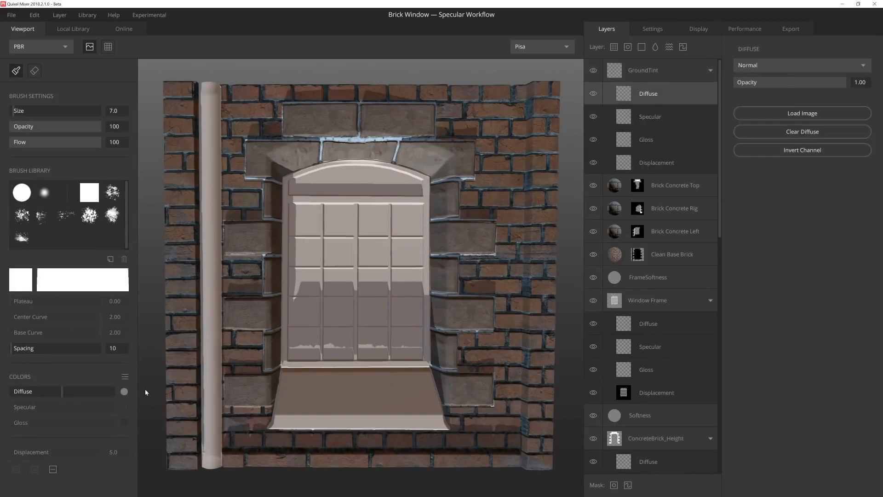
left_click(124, 391)
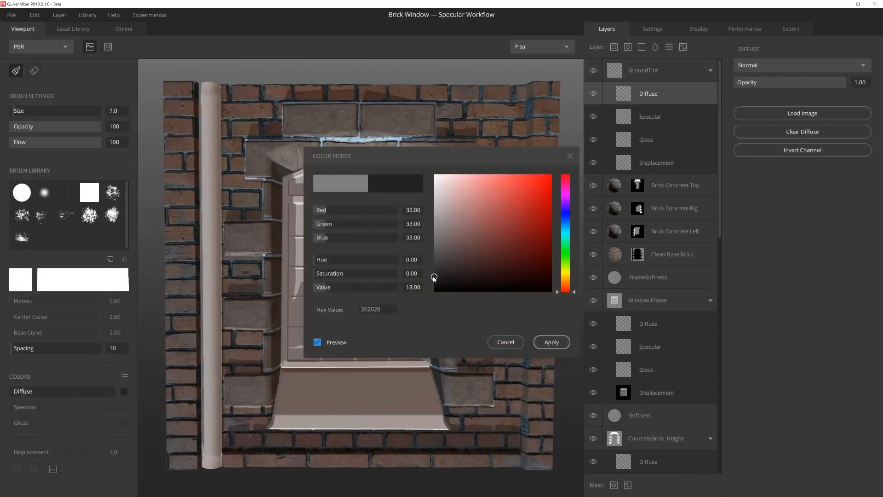
left_click(543, 344)
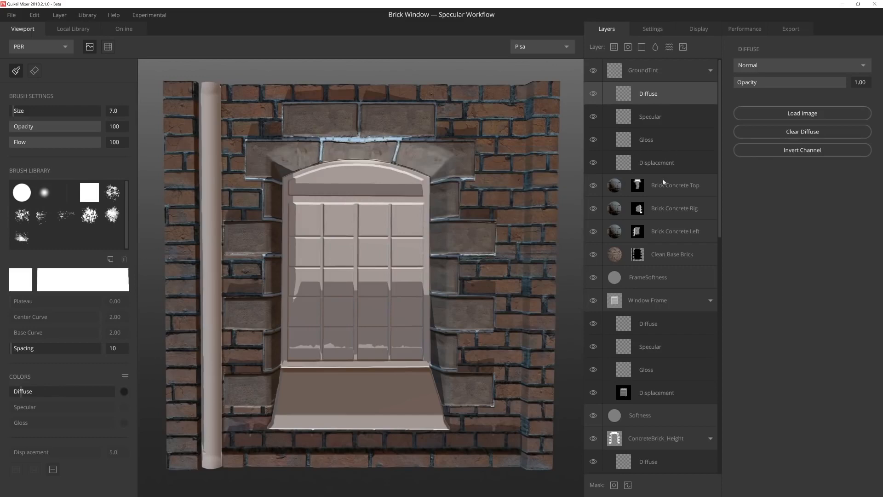
Step: Paint the light mortar joint above the window arch dark in GroundTint's diffuse with the soft round brush, size 4.2
scroll(399, 225, "up", 6)
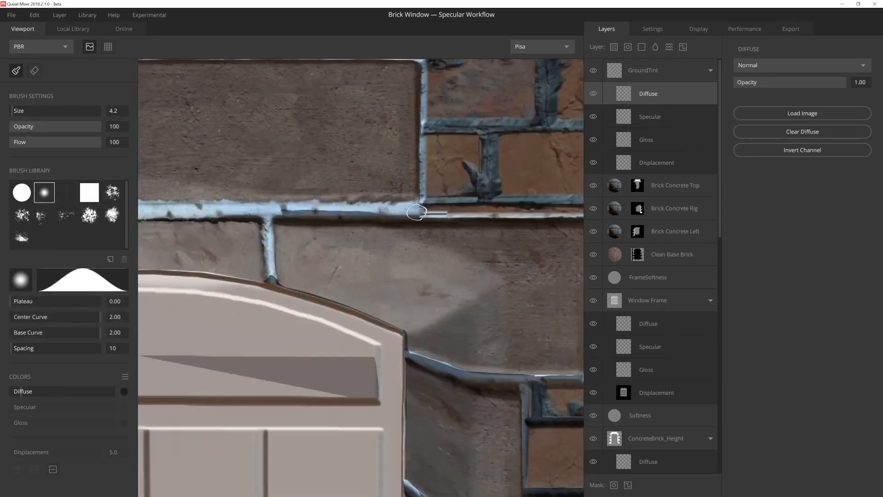
left_click_drag(414, 207, 250, 206)
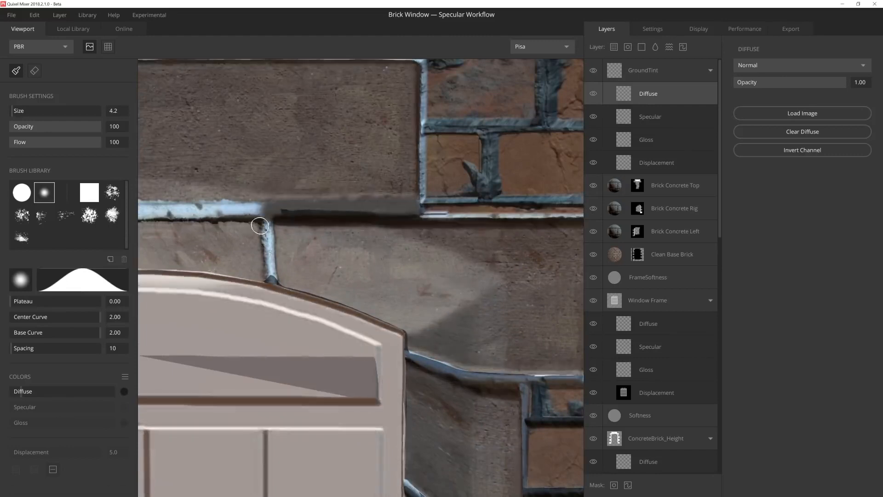
middle_click_drag(269, 228, 294, 237)
Step: Set GroundTint's diffuse blend mode to Multiply and its Opacity to 0.84
left_click(800, 66)
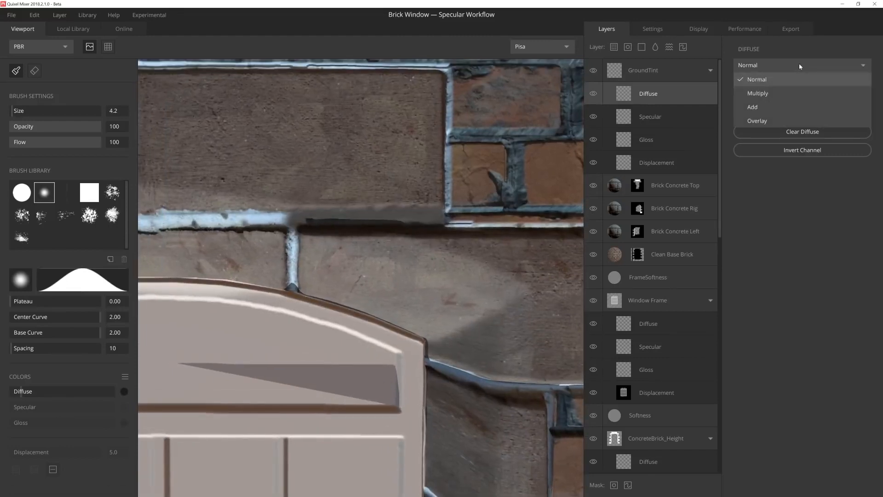
left_click(783, 94)
left_click_drag(844, 82, 831, 89)
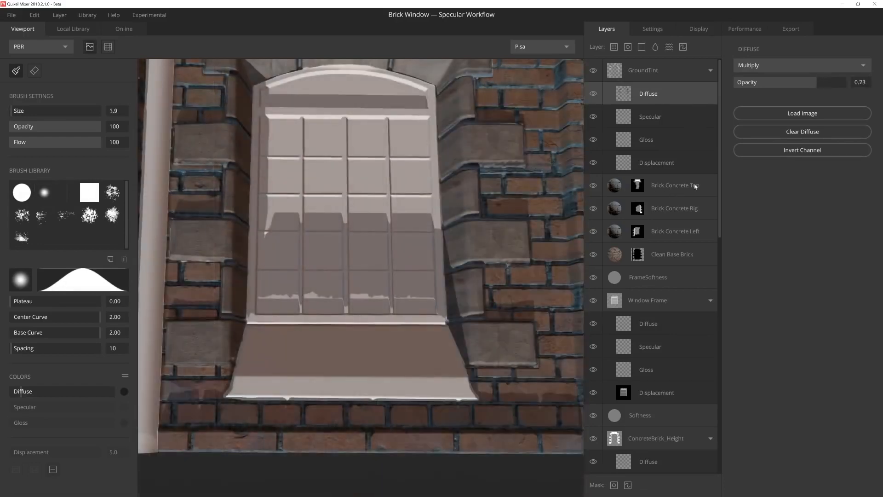
Step: Add a Concrete Surface layer above GroundTint, blended From Above with Wrap to Base 1.00 and Threshold 0.35
left_click(683, 73)
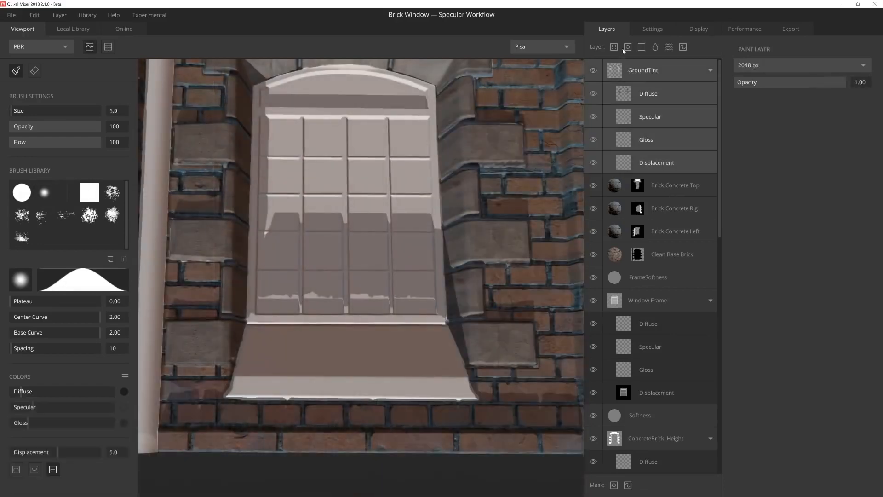
left_click(614, 48)
left_click(402, 171)
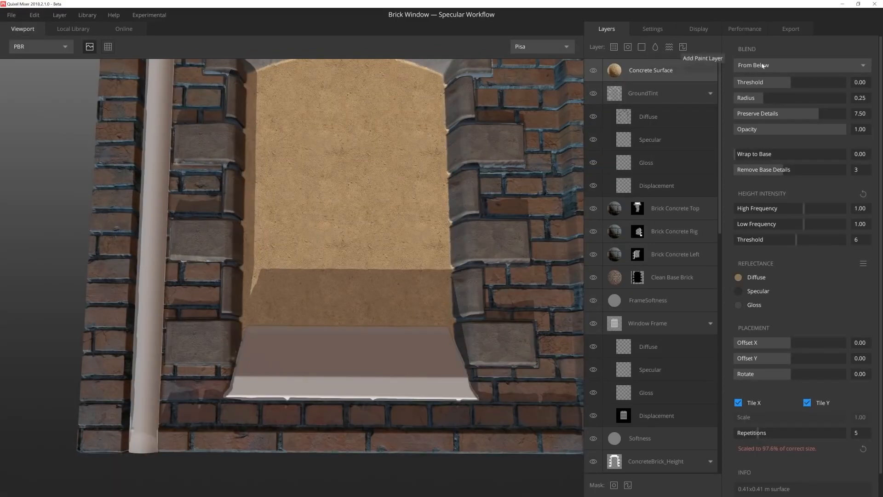
left_click(762, 65)
left_click(779, 93)
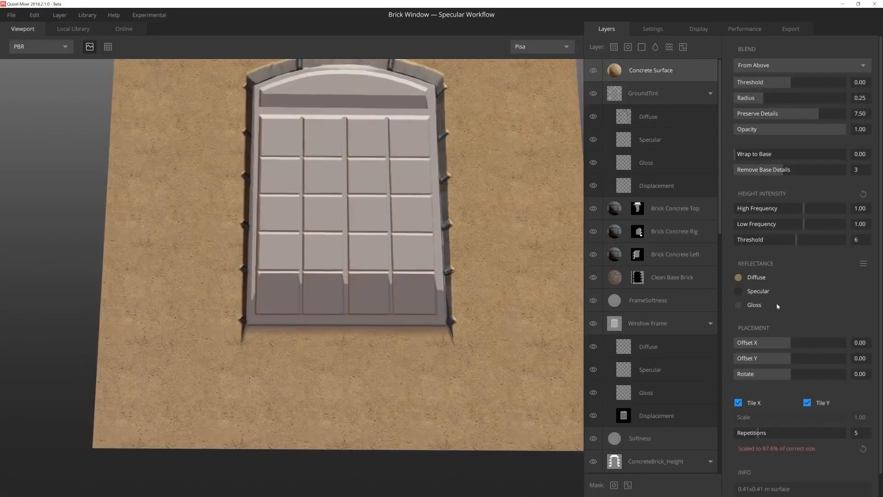
left_click(839, 154)
left_click_drag(788, 83, 800, 81)
scroll(355, 186, "down", 4)
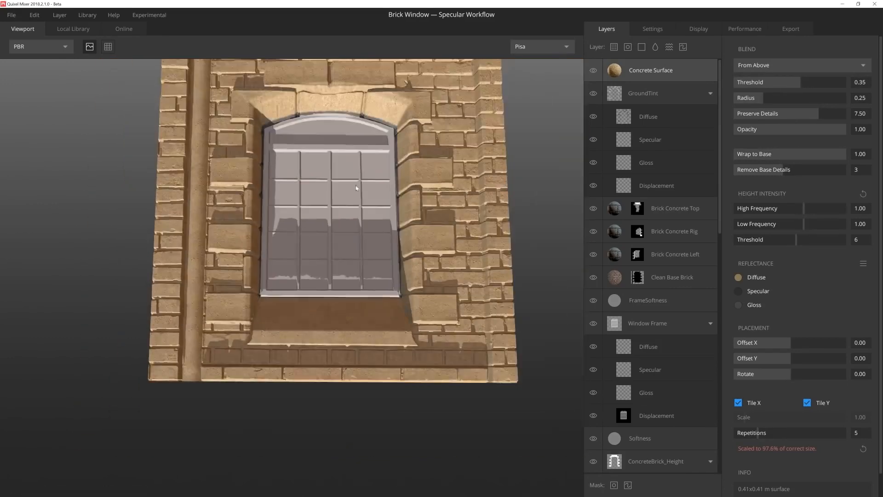
left_click_drag(355, 185, 357, 212)
Step: Place the Concrete Surface layer below Clean Base Brick as Window Sill and paint its mask at the sill with the square brush, size 22.5
left_click_drag(662, 70, 648, 297)
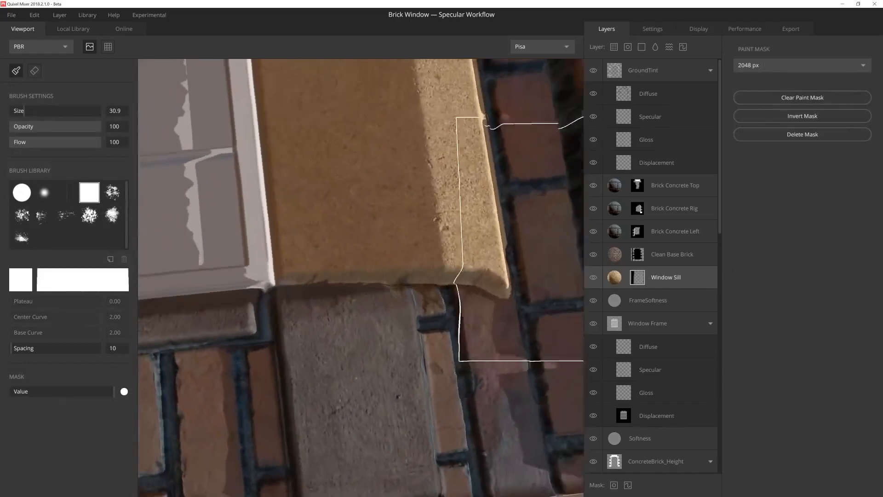
key("bracketleft")
key("bracketleft")
key("bracketleft")
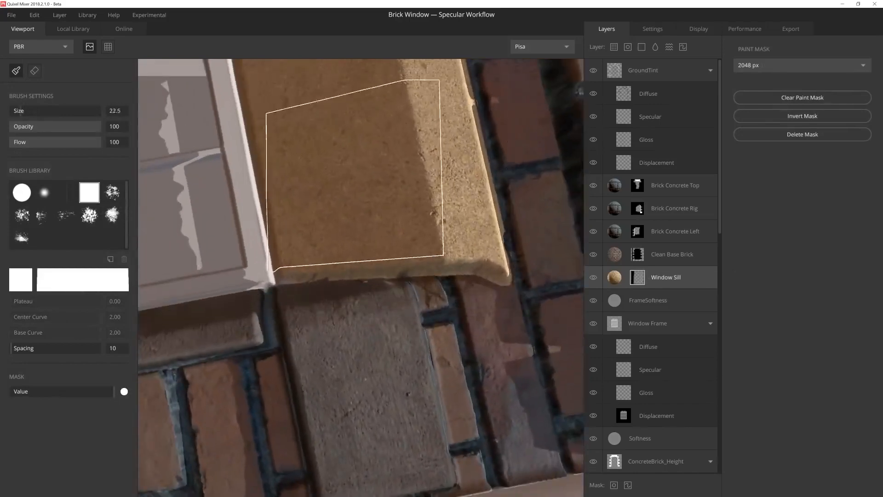
mouse_move(337, 225)
left_mouse_down("alt")
mouse_move(474, 232)
mouse_move(339, 220)
mouse_move(230, 311)
mouse_move(402, 331)
mouse_move(369, 279)
mouse_move(276, 293)
mouse_move(451, 299)
mouse_move(286, 286)
mouse_move(233, 236)
mouse_move(420, 257)
mouse_move(316, 319)
mouse_move(290, 320)
left_mouse_up("alt")
Step: Set the Window Sill layer's diffuse reflectance to the muted grey 4B4945
left_click(614, 278)
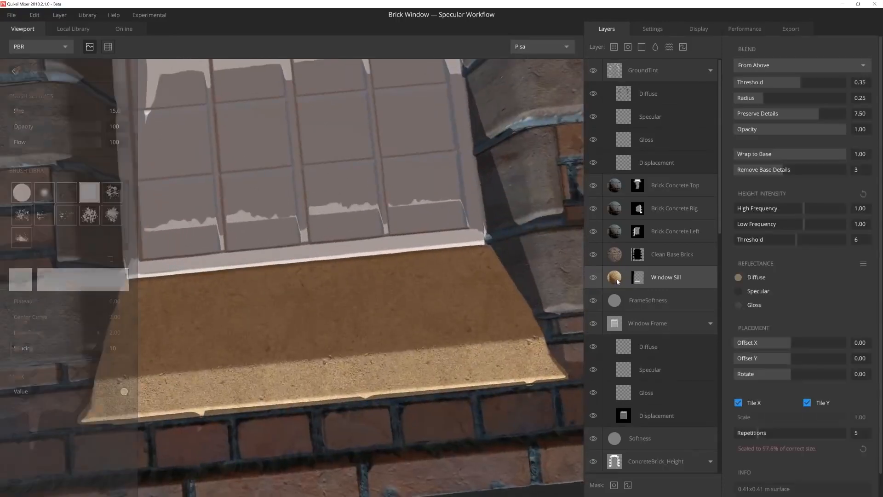
left_click(738, 278)
left_click(461, 247)
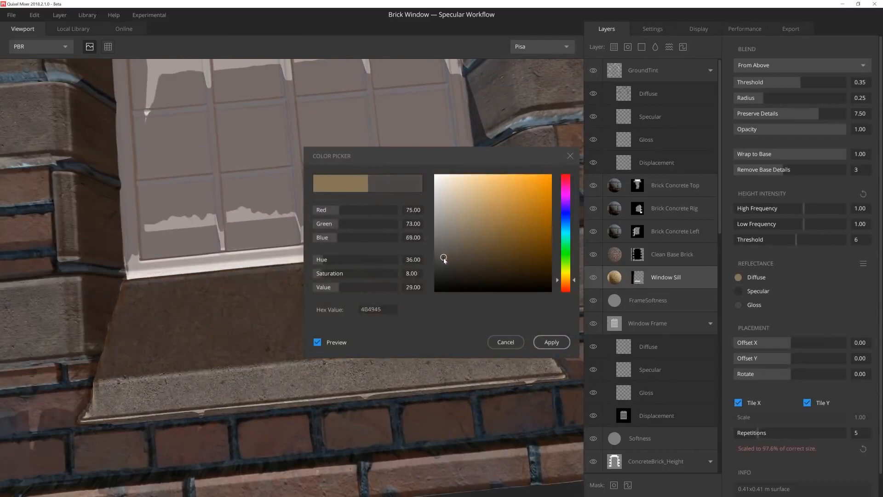
left_click(551, 342)
left_click_drag(367, 294, 408, 215, "alt")
scroll(400, 235, "down", 5)
scroll(358, 223, "up", 5)
left_click_drag(394, 255, 332, 265, "alt")
scroll(347, 253, "up", 2)
scroll(332, 265, "up", 2)
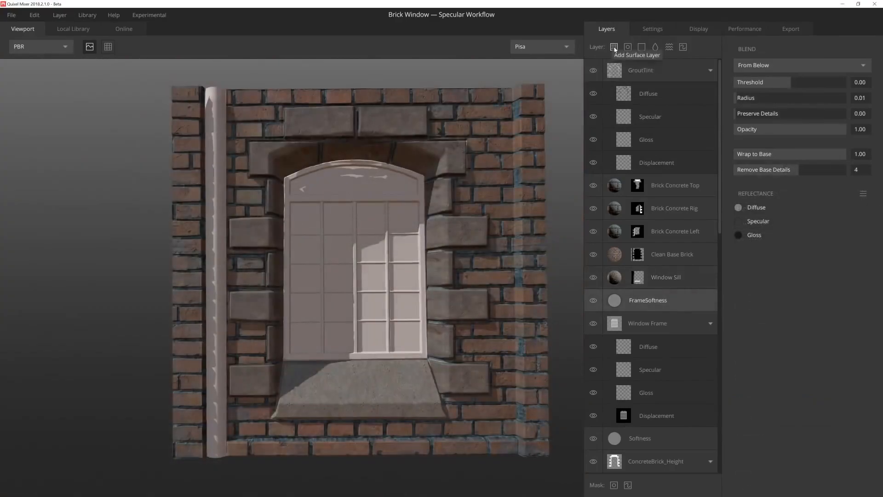
Step: Add the Scratched Painted Iron surface from the local library as a layer directly above FrameSoftness
left_click(614, 47)
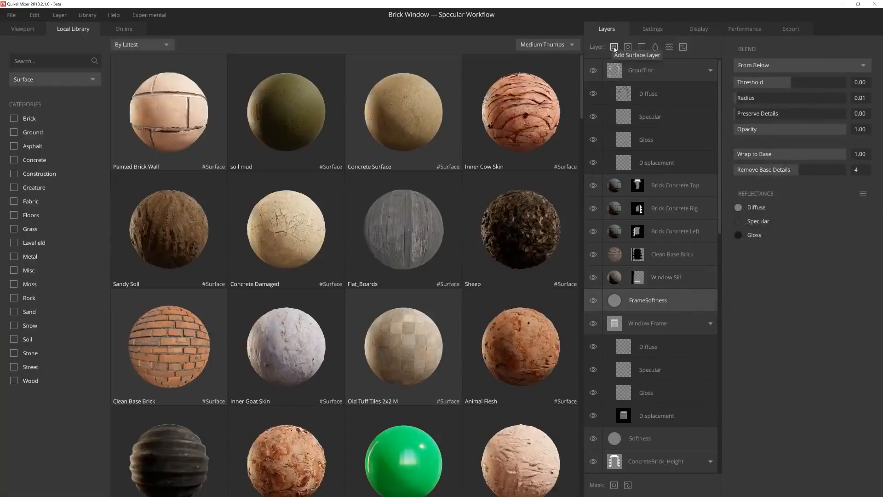
scroll(419, 289, "down", 10)
scroll(418, 293, "down", 6)
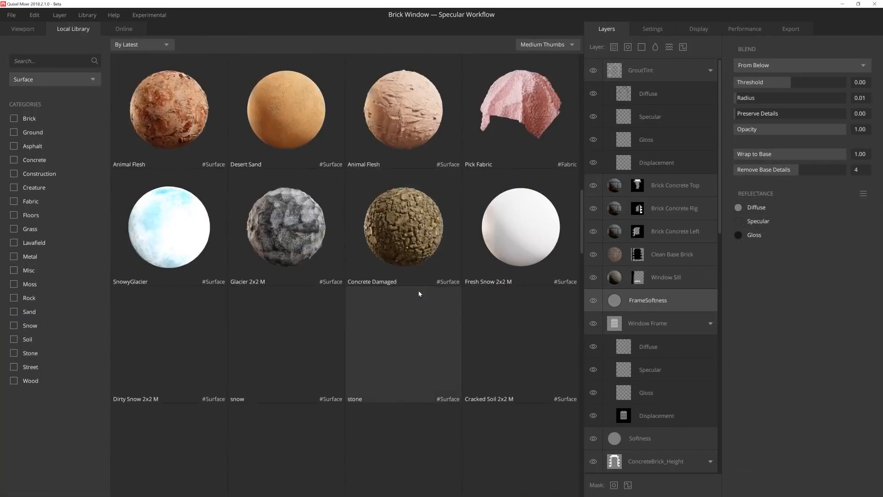
scroll(301, 366, "down", 2)
left_click(301, 363)
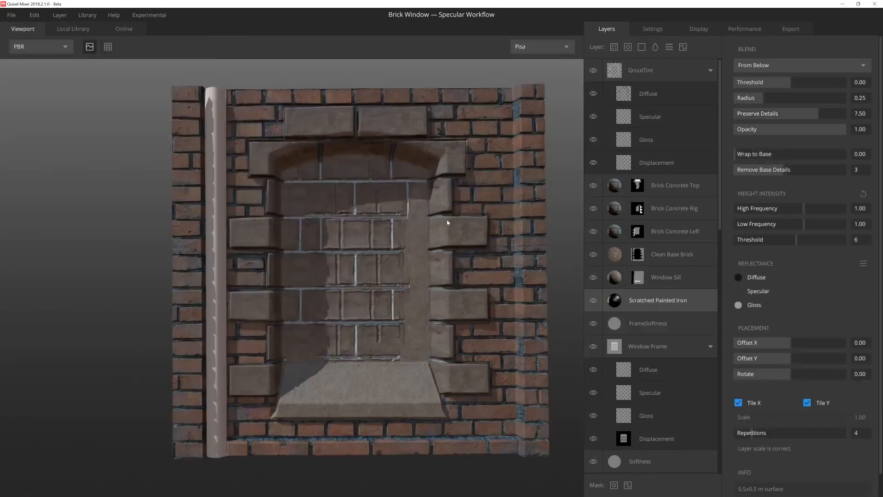
Step: Blend Scratched Painted Iron From Above, with Threshold 1.15 and Wrap to Base 1.00
scroll(447, 223, "up", 5)
left_click(782, 64)
left_click(772, 79)
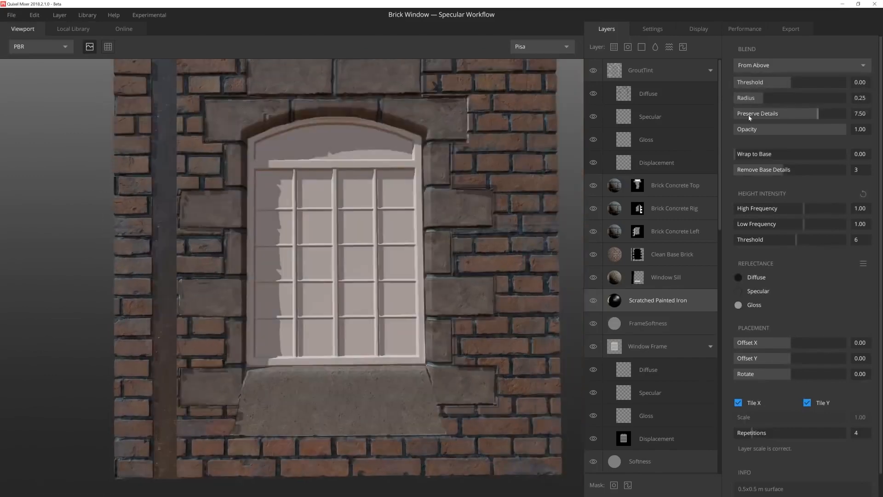
left_click_drag(799, 84, 822, 84)
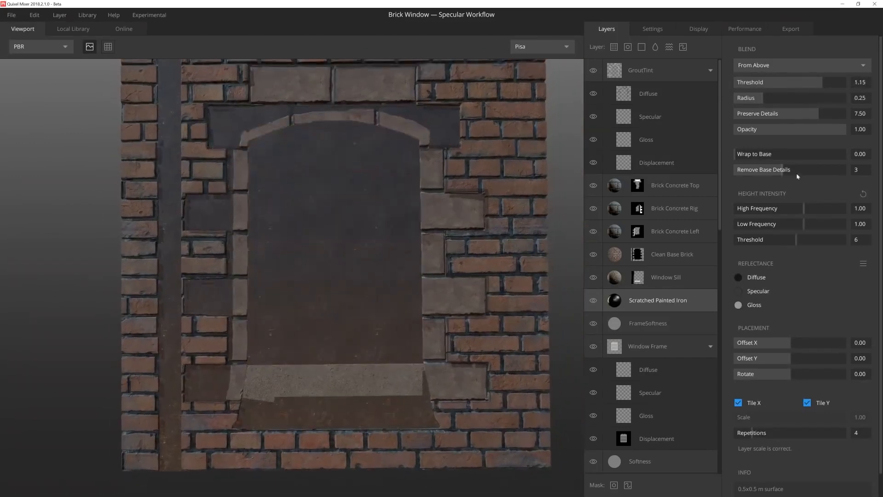
left_click_drag(767, 157, 847, 157)
Step: Examine the scratched iron surface on the drain pipe and window frame from several angles
middle_click_drag(364, 188, 314, 289)
scroll(291, 224, "up", 2)
scroll(314, 289, "up", 3)
right_click_drag(314, 289, 114, 248, "shift")
scroll(114, 249, "down", 4)
middle_click_drag(249, 227, 277, 231)
right_click_drag(277, 232, 337, 297, "shift")
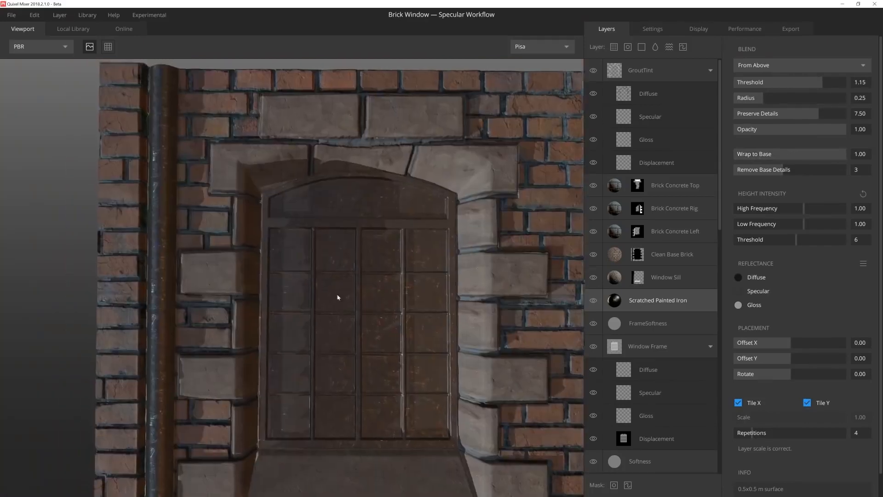
middle_click_drag(337, 297, 295, 243)
scroll(294, 243, "up", 2)
Step: Add a solid layer named Glass above Scratched Painted Iron, blended From Below with Radius 0.00 and Threshold -0.75
left_click(641, 47)
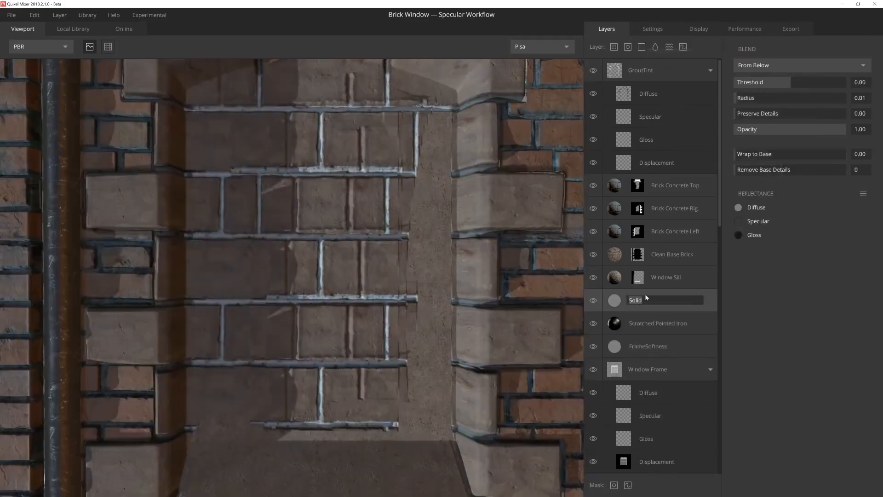
left_click(794, 64)
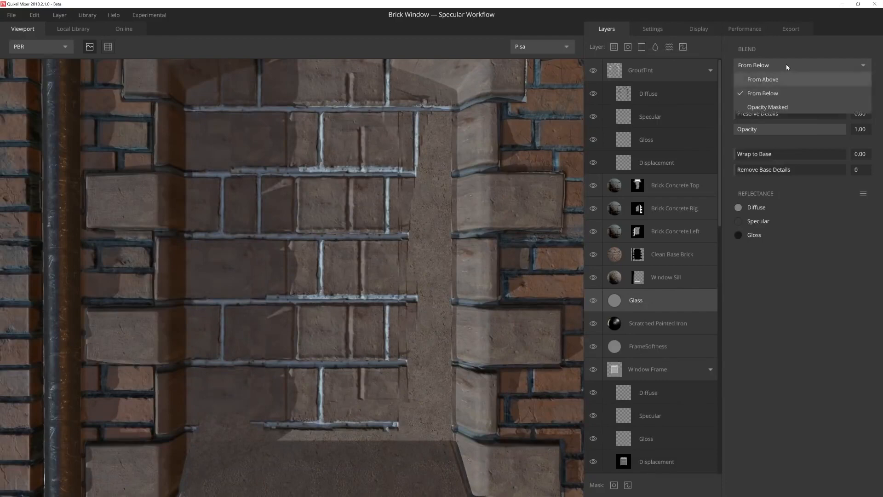
left_click(785, 65)
left_click_drag(744, 101, 733, 102)
left_click_drag(787, 82, 770, 89)
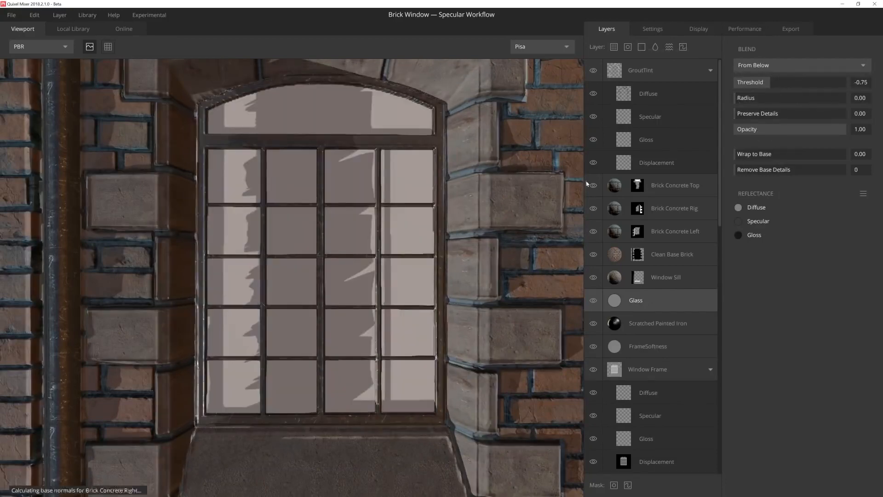
Step: Set the Glass layer's diffuse color to dark grey 191919 and its gloss to near white
left_click(619, 303)
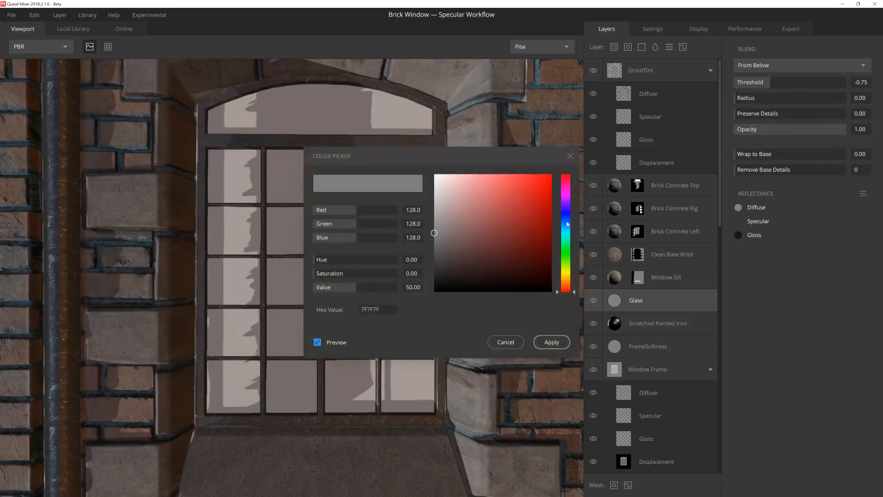
left_click(440, 280)
left_click(552, 346)
left_click(738, 234)
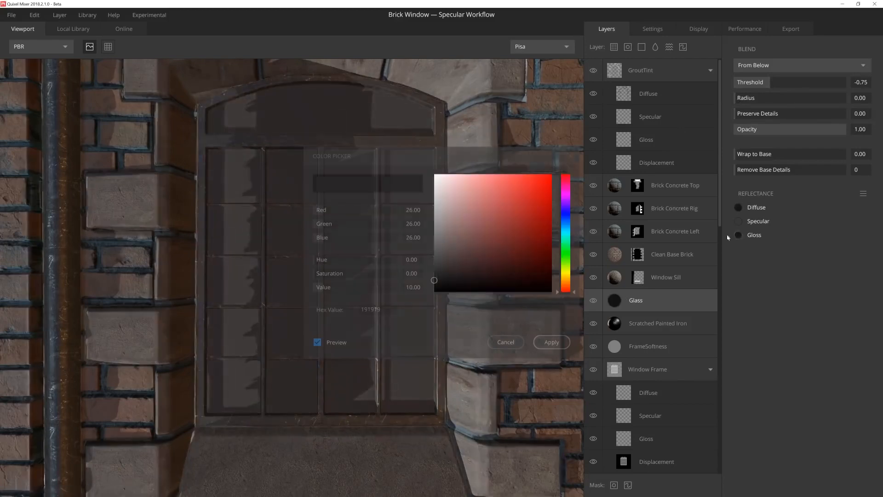
left_click_drag(441, 216, 427, 210)
left_click(552, 342)
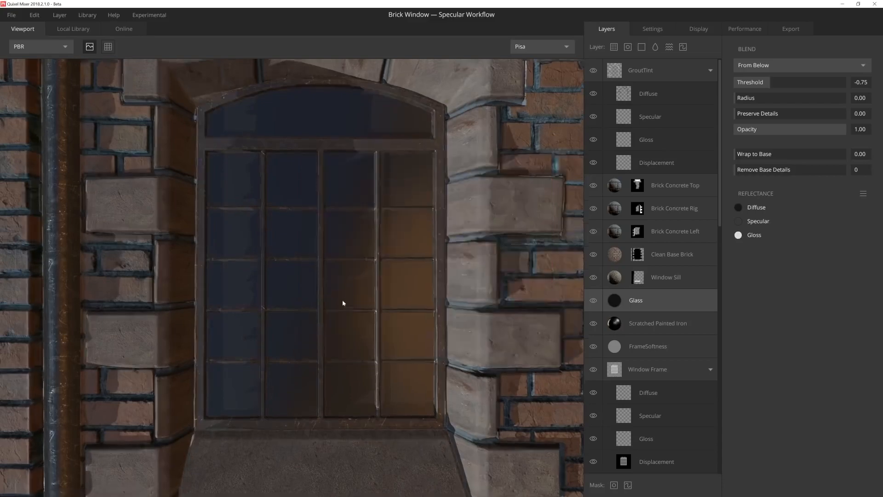
Step: Add a paint layer named PipeClamps between Scratched Painted Iron and FrameSoftness, and make its displacement channel active
left_click_drag(343, 302, 331, 289)
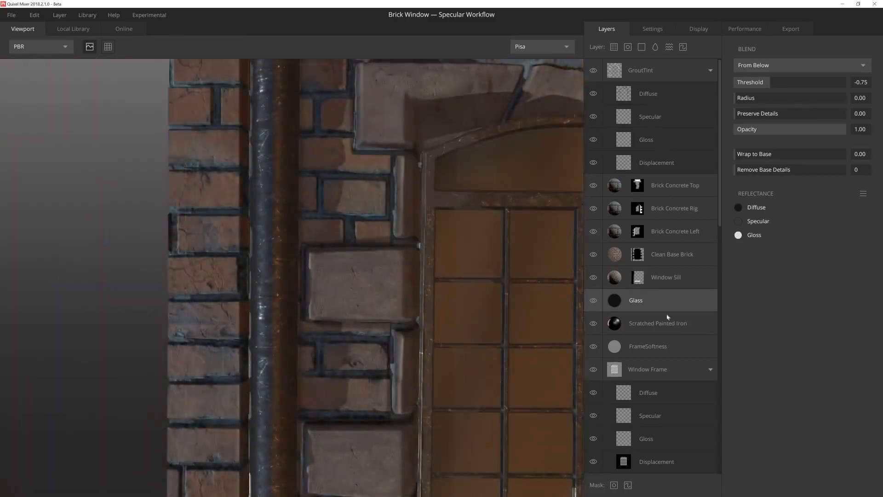
scroll(669, 312, "down", 3)
left_click(683, 262)
left_click(683, 47)
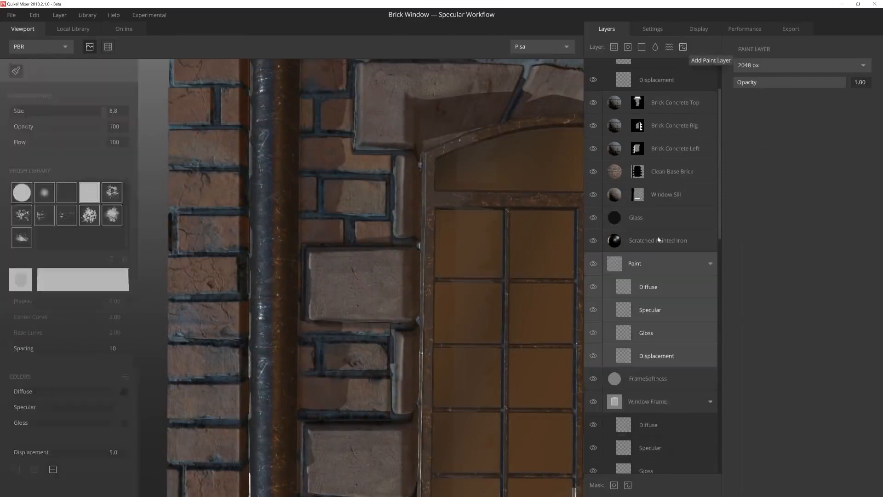
double_click(642, 260)
left_click(640, 356)
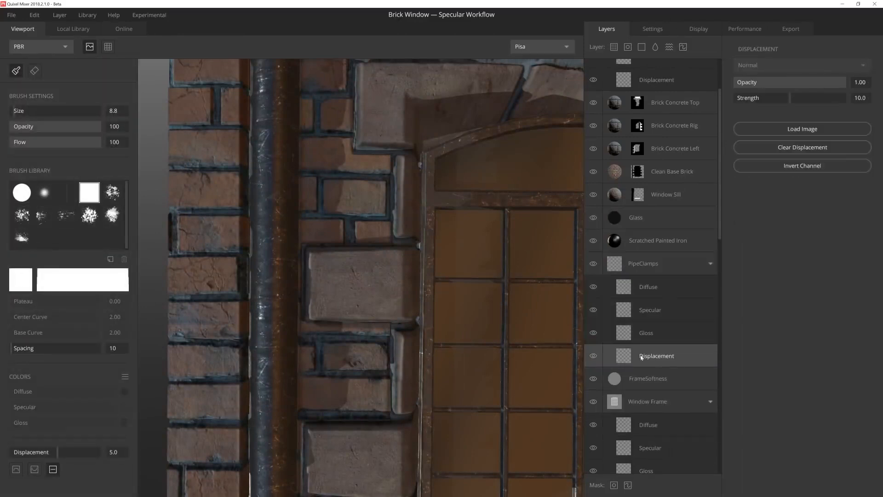
Step: Paint a raised clamp band across the middle of the drain pipe at displacement 2.0, with small square bolt plates at displacement 1.0
middle_click_drag(339, 410, 394, 325)
type("2")
key("Return")
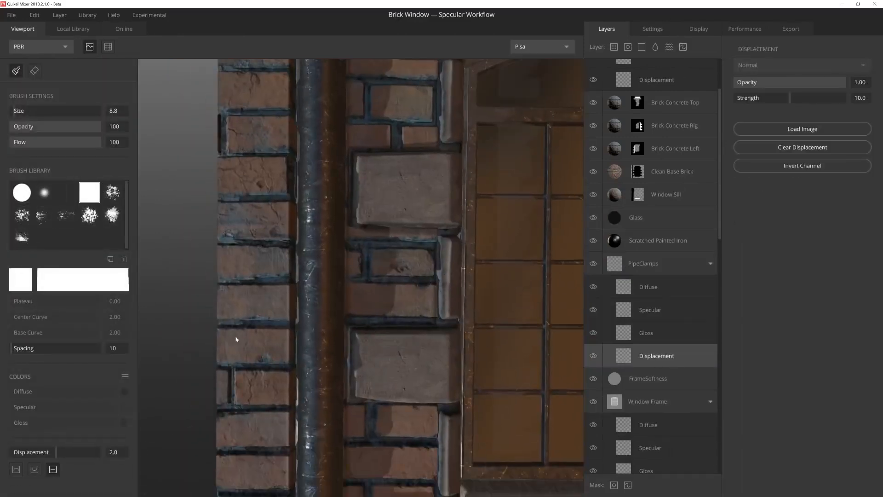
scroll(303, 292, "up", 5)
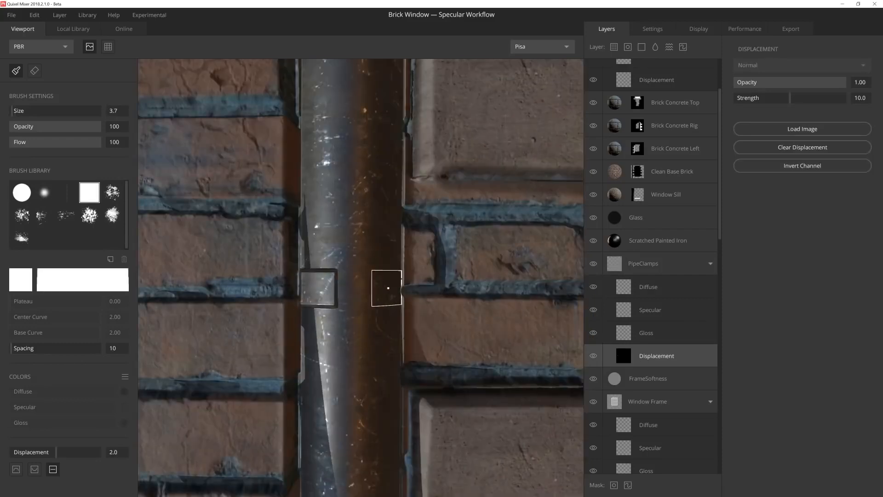
left_click(388, 288, "shift")
middle_click_drag(401, 294, 389, 321)
scroll(386, 302, "up", 3)
key("Return")
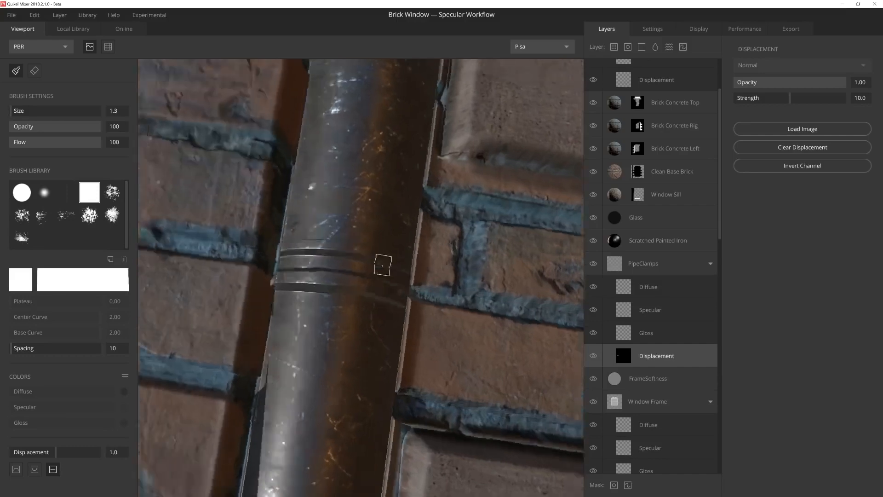
Step: Paint another raised clamp across the drain pipe's lower end at displacement 3.0, with small square bolt plates at displacement 2.0
middle_click_drag(383, 262, 318, 377)
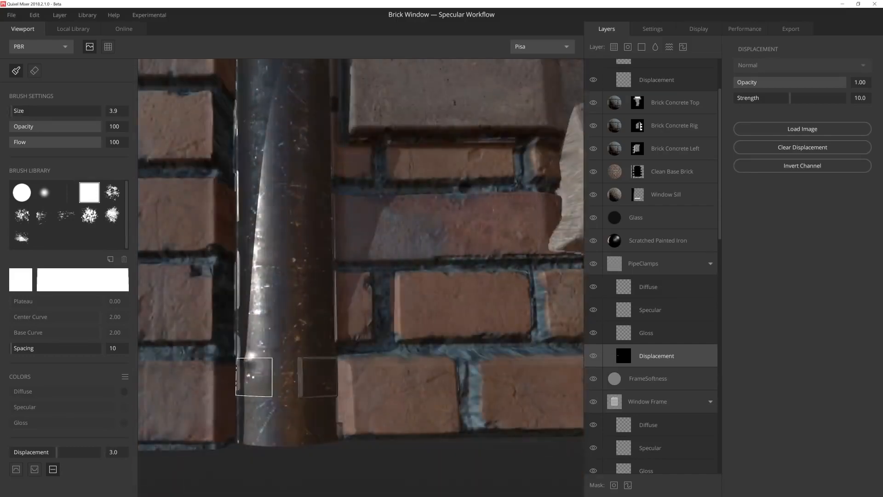
middle_click_drag(251, 372, 234, 361)
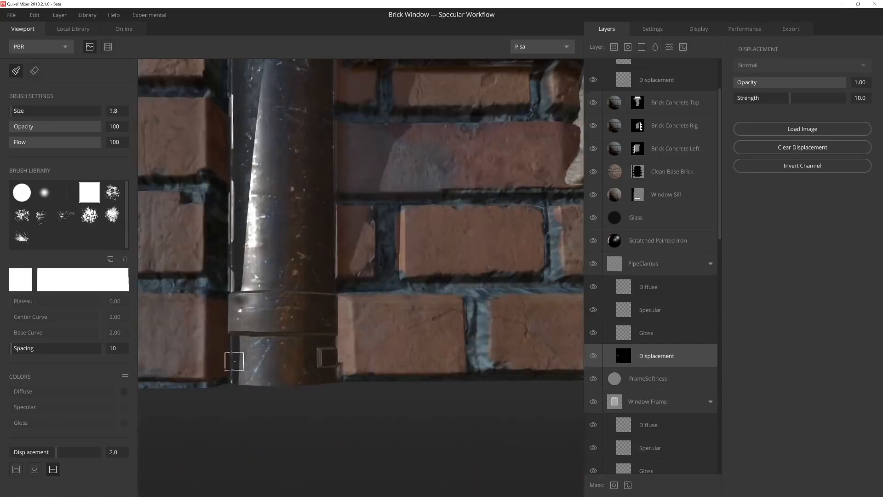
scroll(239, 357, "down", 10)
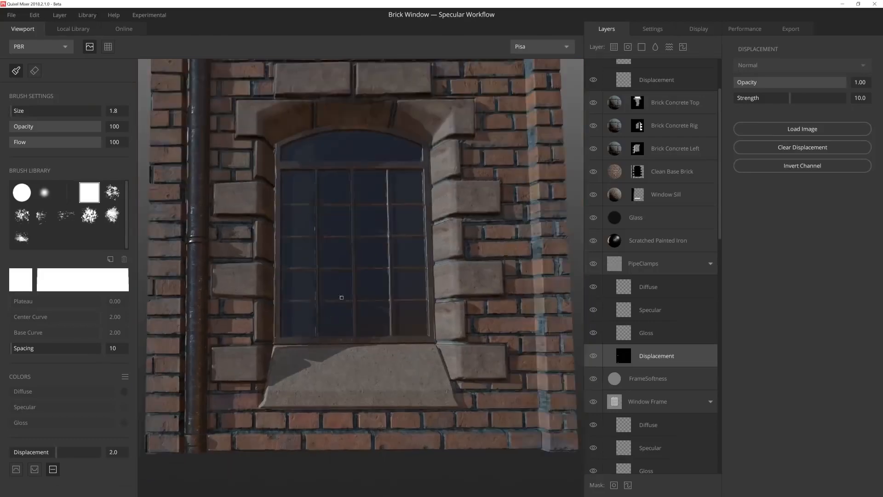
scroll(342, 297, "down", 3)
middle_click_drag(341, 298, 310, 309)
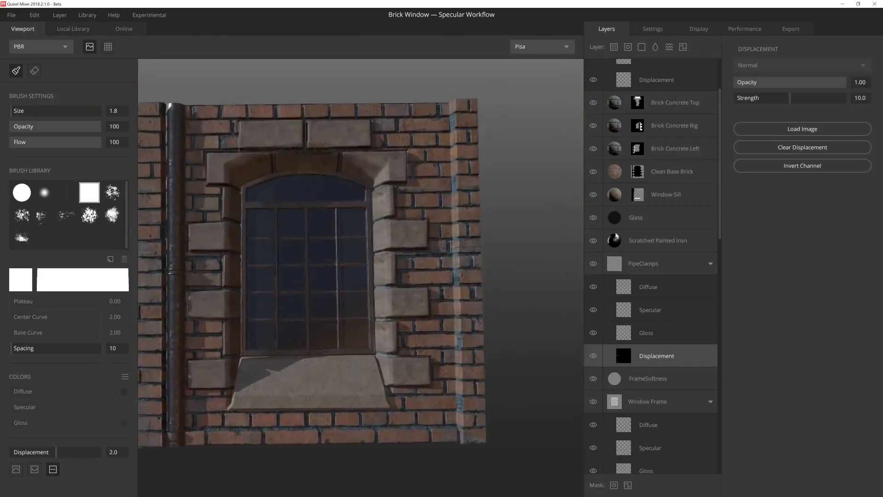
Step: Add a paint layer named Brick Variation between Softness and ConcreteBrick_Height, and make its displacement channel active
scroll(669, 320, "down", 4)
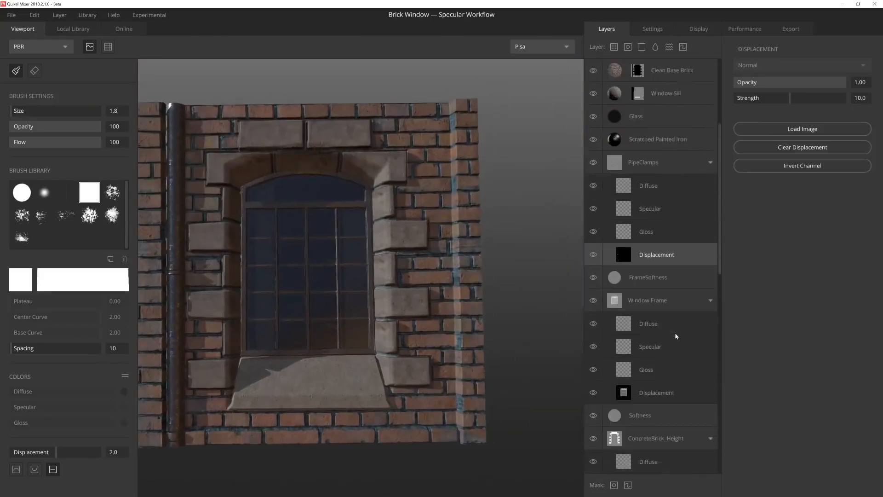
left_click(674, 352)
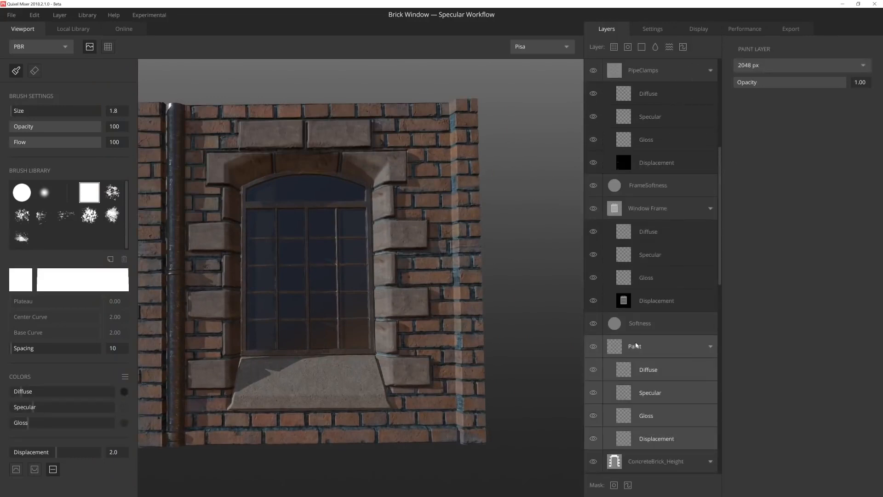
left_click(659, 439)
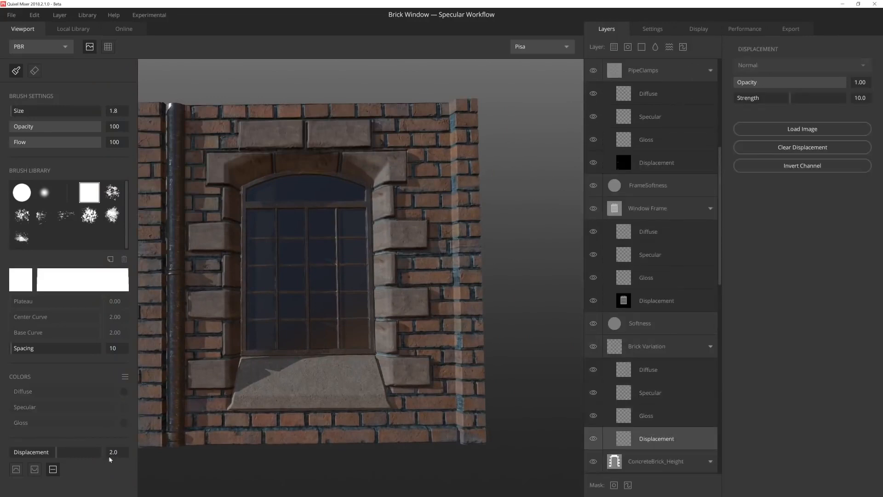
Step: Raise a few individual bricks near the wall's upper right corner with a size 7.6 square brush at displacement 2.0
scroll(479, 313, "up", 5)
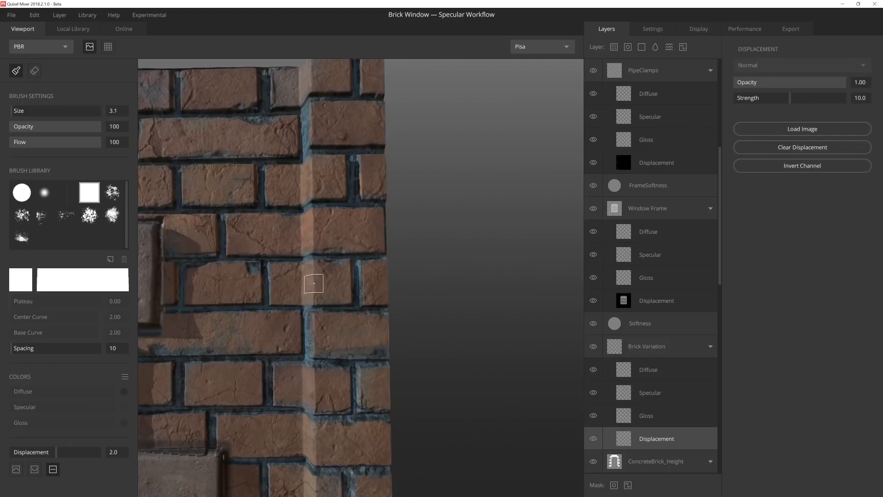
left_click_drag(330, 282, 291, 290)
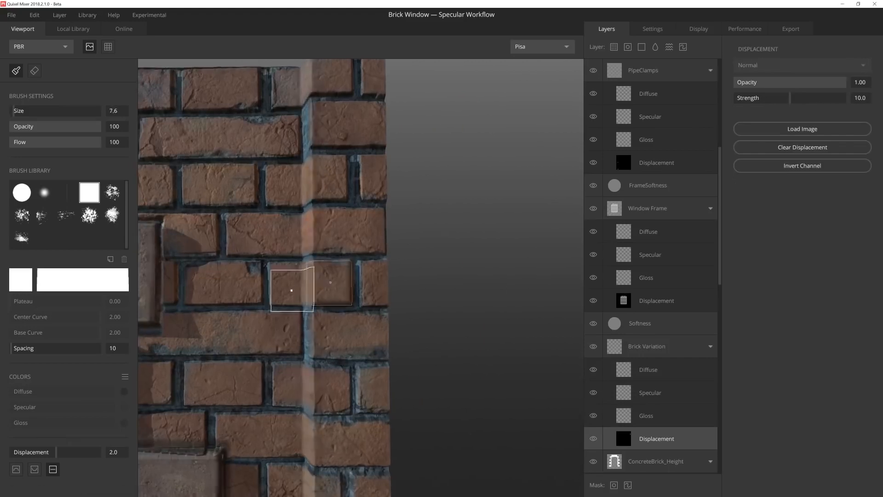
left_click(288, 284)
middle_click_drag(288, 294, 376, 394)
left_click_drag(377, 394, 378, 414, "alt")
left_click(315, 235)
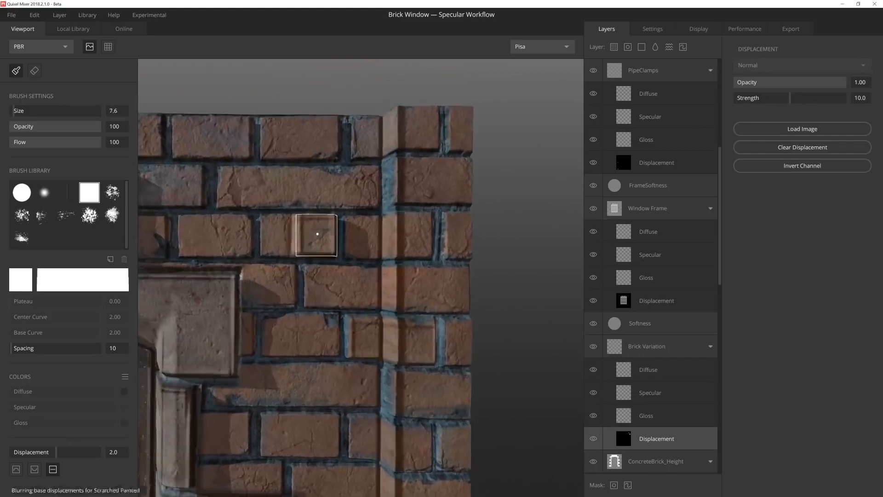
Step: Raise individual bricks between the drain pipe and the window sill, including one in the row just below the sill
scroll(331, 322, "down", 4)
middle_click_drag(159, 361, 340, 239)
scroll(345, 281, "up", 5)
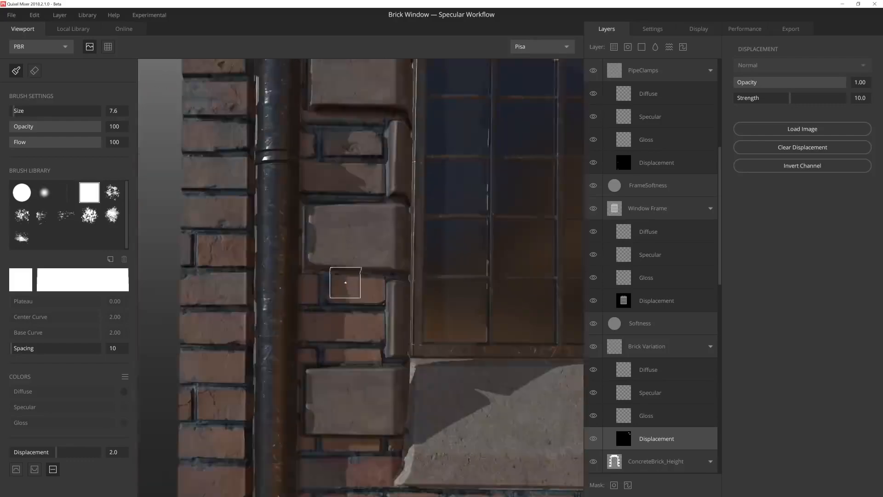
mouse_move(345, 282)
middle_mouse_down()
mouse_move(361, 234)
mouse_move(352, 41)
middle_mouse_up()
left_click(345, 389)
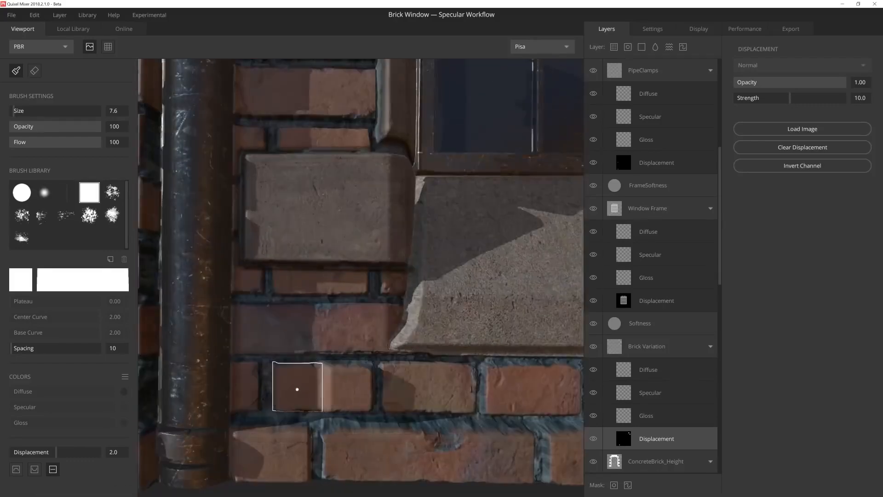
left_click(296, 388)
Step: Set the Brick Variation displacement strength to 4.77, and raise more bricks right of the window with a size 6.7 brush
mouse_move(331, 387)
left_mouse_down("alt")
mouse_move(343, 197)
mouse_move(724, 192)
left_mouse_up("alt")
left_click_drag(789, 100, 763, 99)
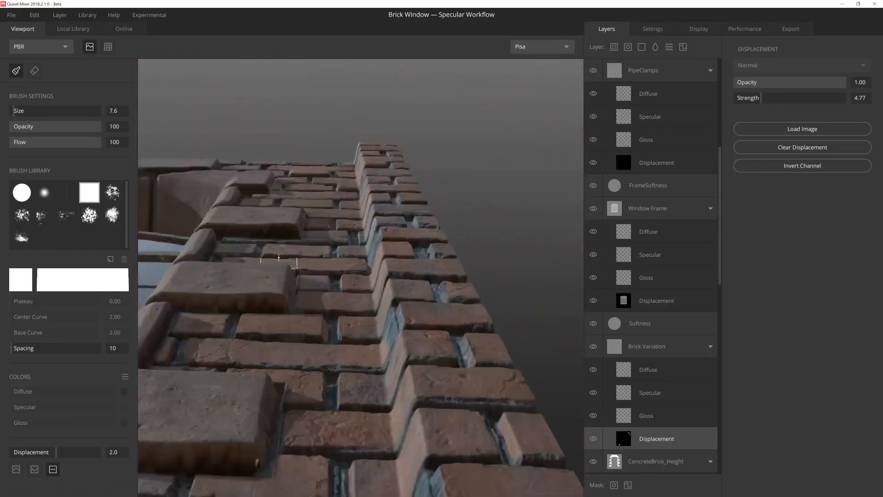
left_click_drag(279, 258, 366, 267, "alt")
left_click_drag(392, 293, 383, 233, "alt")
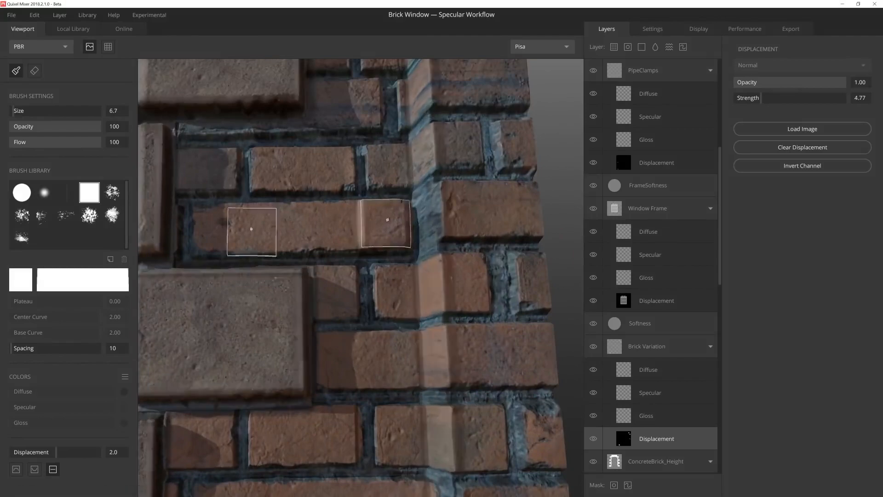
mouse_move(213, 229)
left_mouse_down("alt")
mouse_move(292, 184)
mouse_move(369, 291)
left_mouse_up("alt")
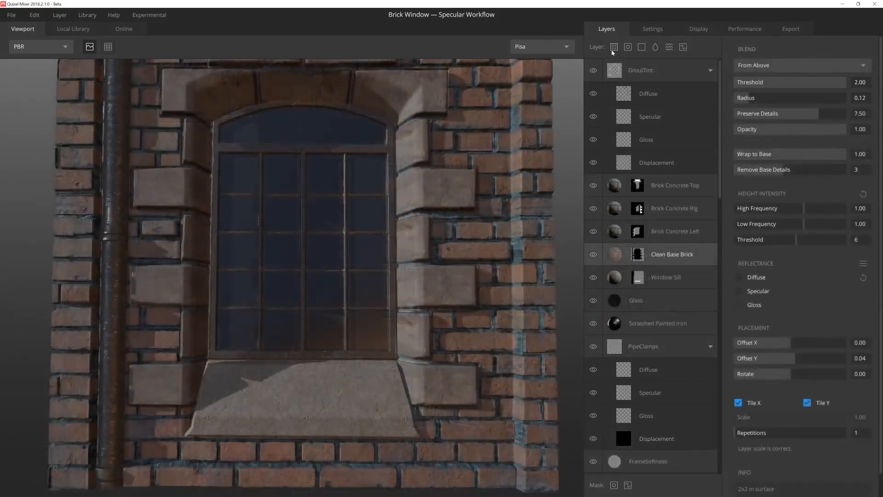
Step: Add the Concrete Surface from the local library as a layer clipped to Clean Base Brick, and blend it From Above
left_click(613, 49)
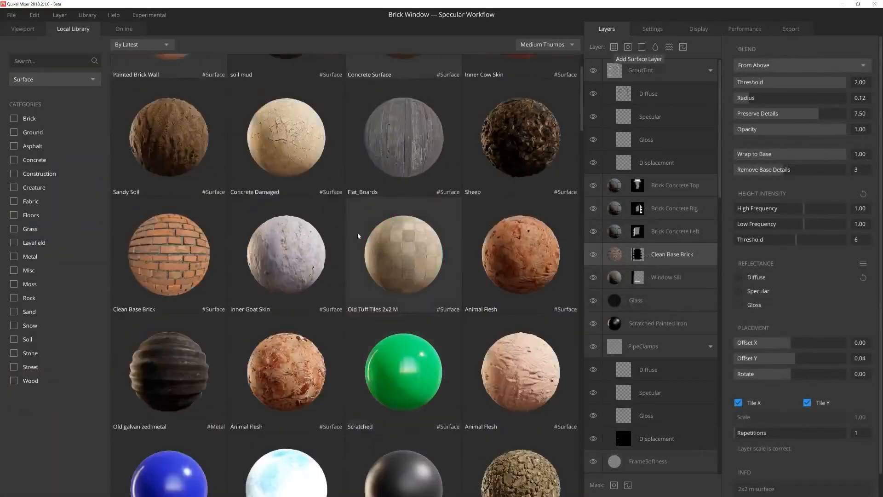
left_click(403, 137)
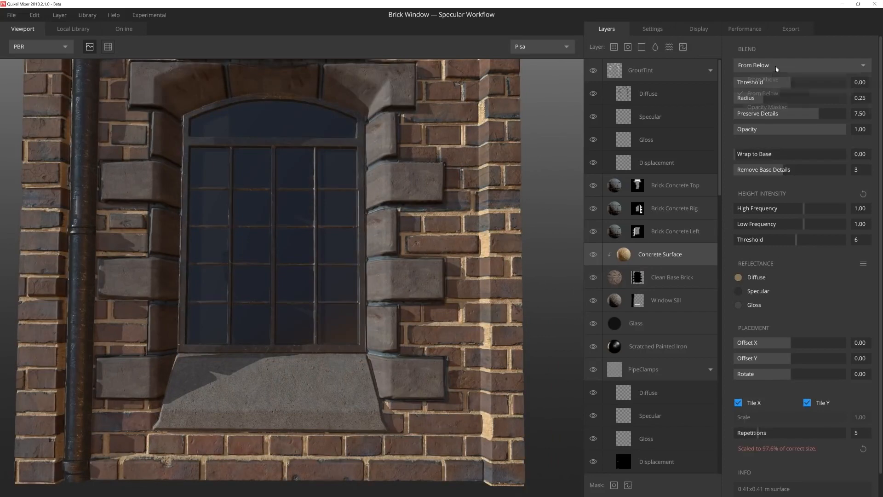
left_click(763, 79)
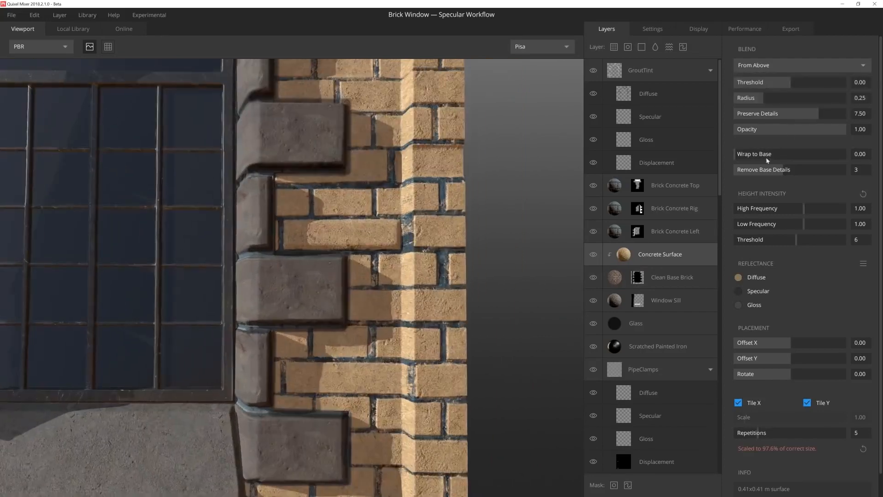
Step: Set the Concrete Surface layer's blend Threshold to -0.12 and Radius to 0.04, and its High Frequency height intensity to 4.00
left_click_drag(756, 98, 743, 104)
left_click(785, 83)
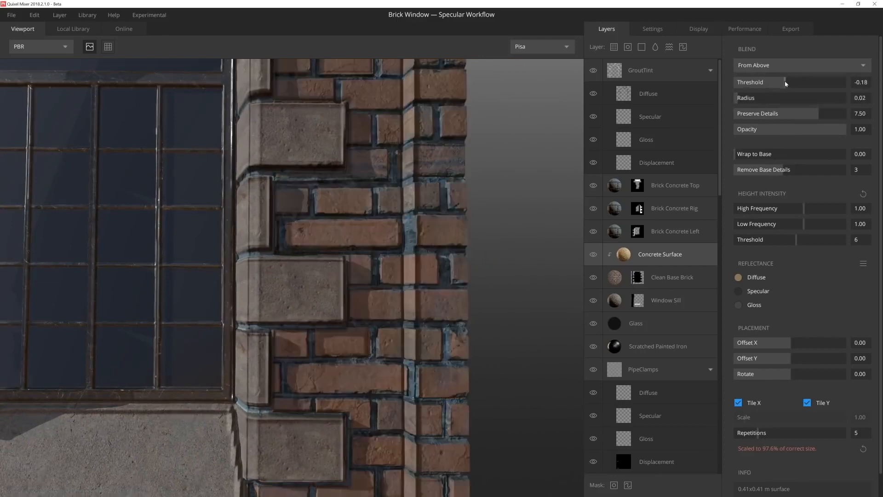
scroll(483, 237, "down", 5)
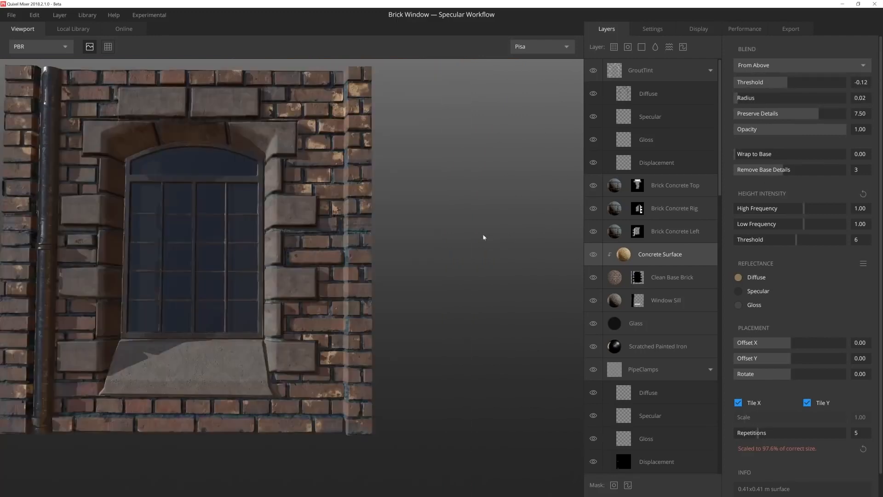
middle_click_drag(483, 237, 458, 253)
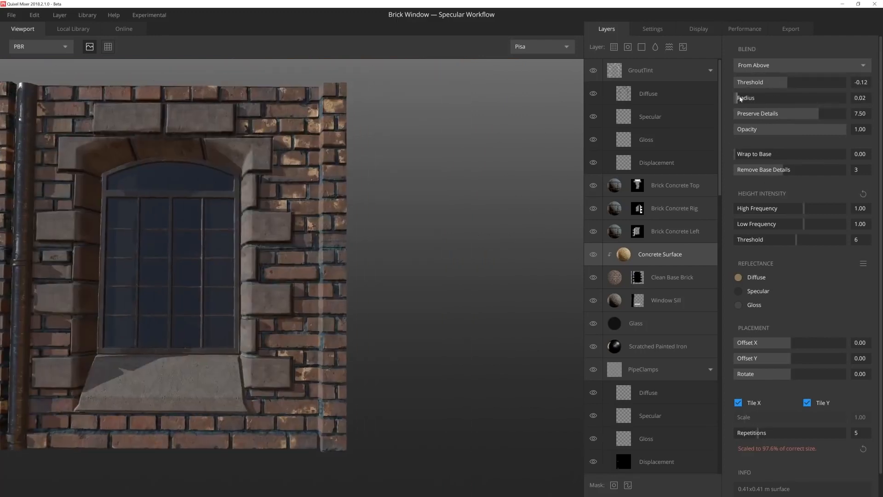
left_click_drag(740, 98, 746, 98)
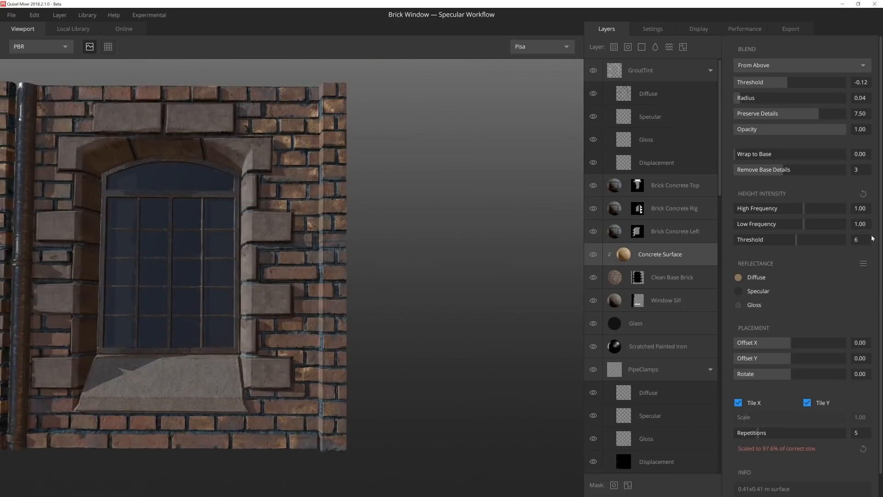
left_click_drag(806, 210, 846, 208)
scroll(256, 217, "up", 6)
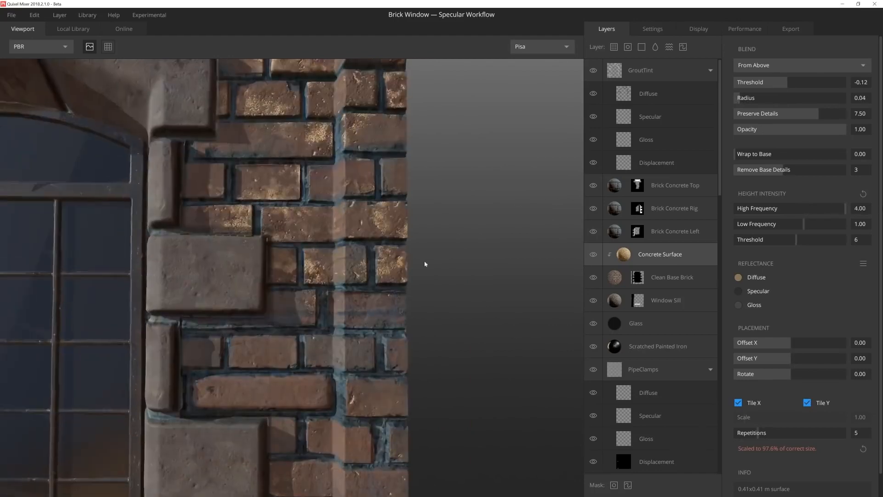
Step: Change the Concrete Surface layer's diffuse color to a very dark grey-brown and reduce its blend radius further
left_click(738, 278)
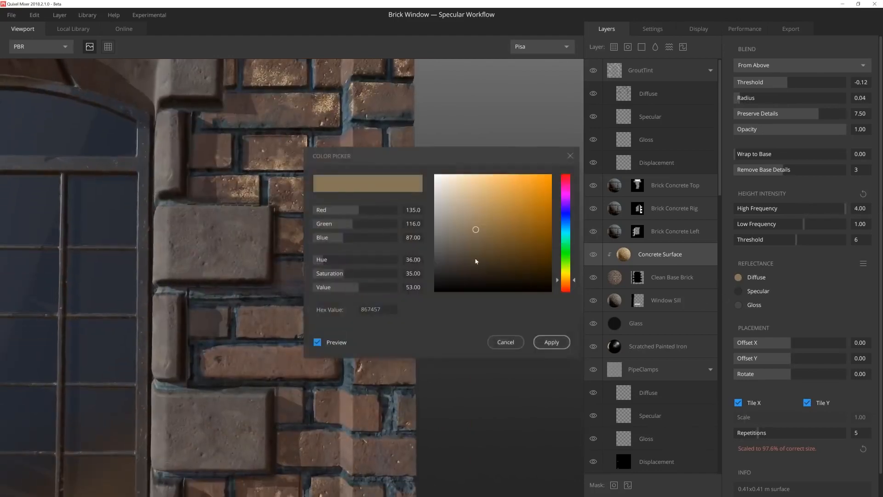
left_click(450, 272)
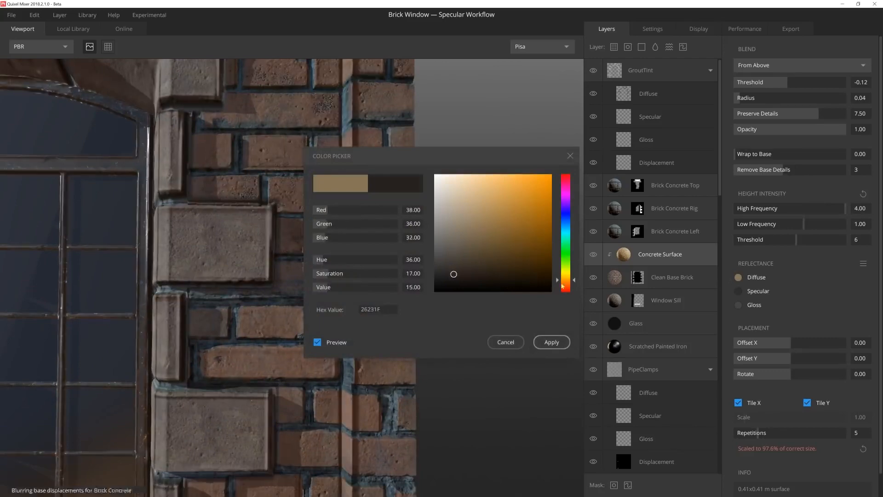
left_click(455, 272)
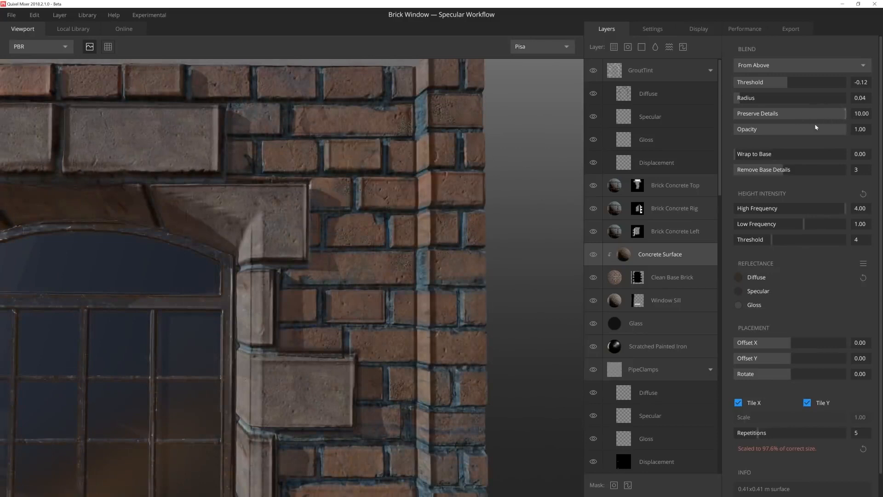
left_click_drag(739, 98, 734, 100)
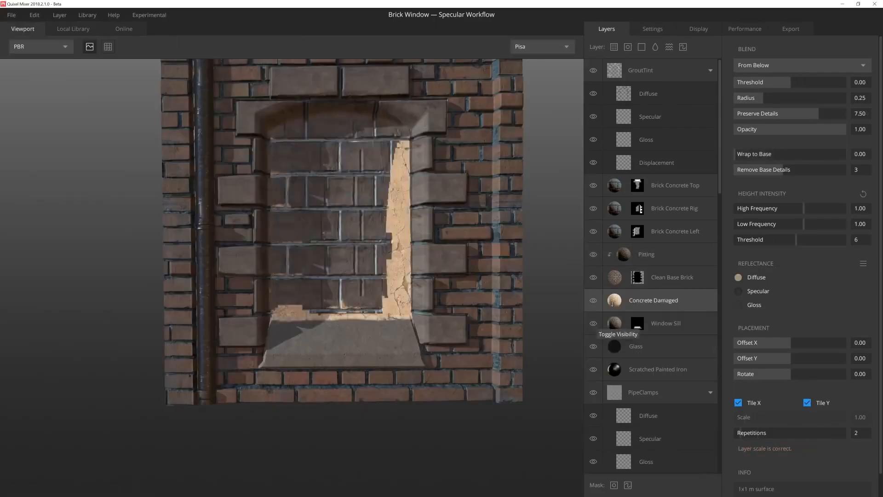
Step: Clip the Concrete Damaged layer to Window Sill, set its Wrap to Base to 1.00 and Radius to 0.14, and blend it From Above
left_click_drag(761, 159, 846, 154)
scroll(364, 365, "up", 5)
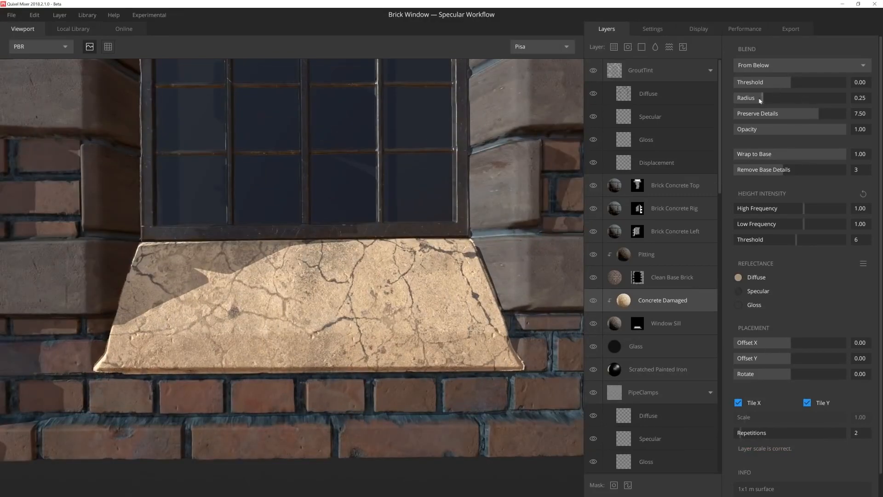
left_click_drag(759, 101, 750, 98)
left_click(763, 79)
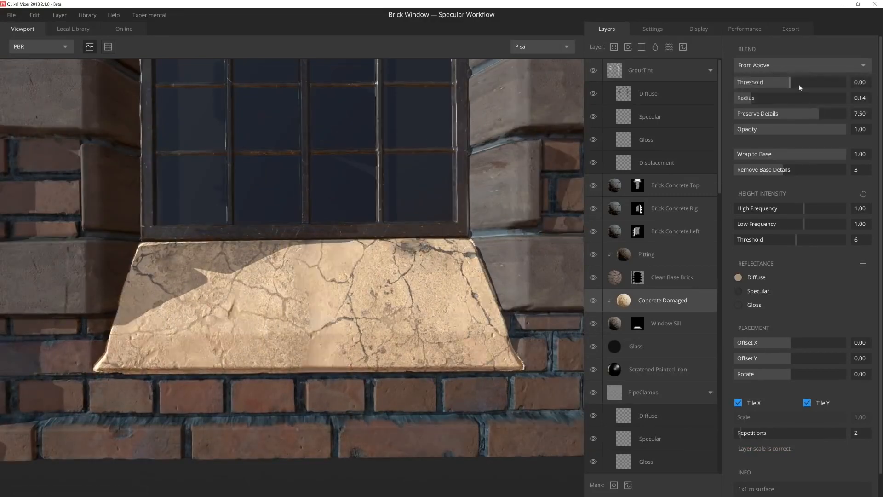
Step: Set the sill's Concrete Damaged blend Threshold to -0.04 and Radius to 0.17, with High Frequency height intensity at 4.00
left_click_drag(788, 84, 789, 86)
left_click_drag(803, 208, 845, 208)
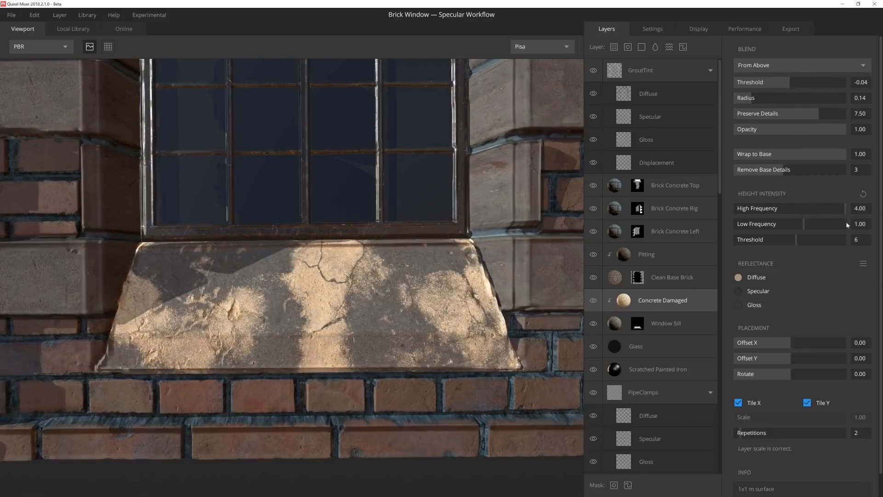
left_click_drag(756, 98, 754, 99)
Step: Darken the sill's Concrete Damaged diffuse color to a dark grey-brown, and offset the layer to X 0.16, Y 0.11
left_click(738, 277)
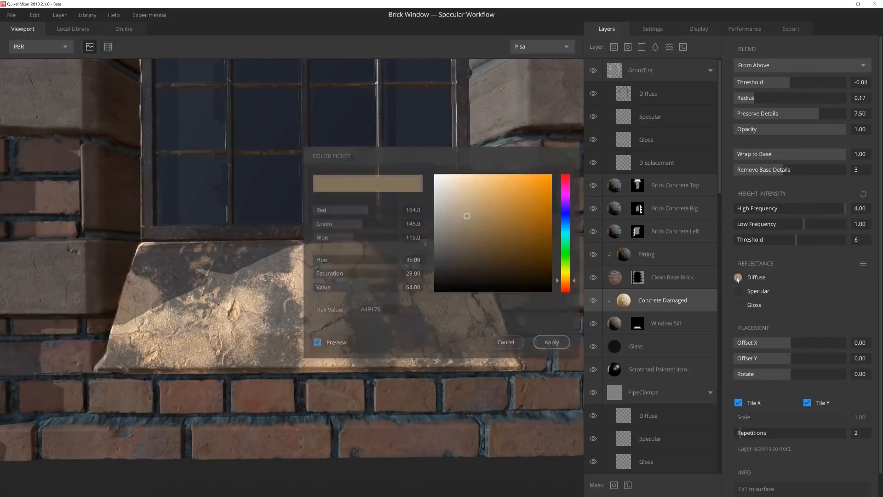
left_click_drag(465, 220, 459, 248)
left_click(551, 341)
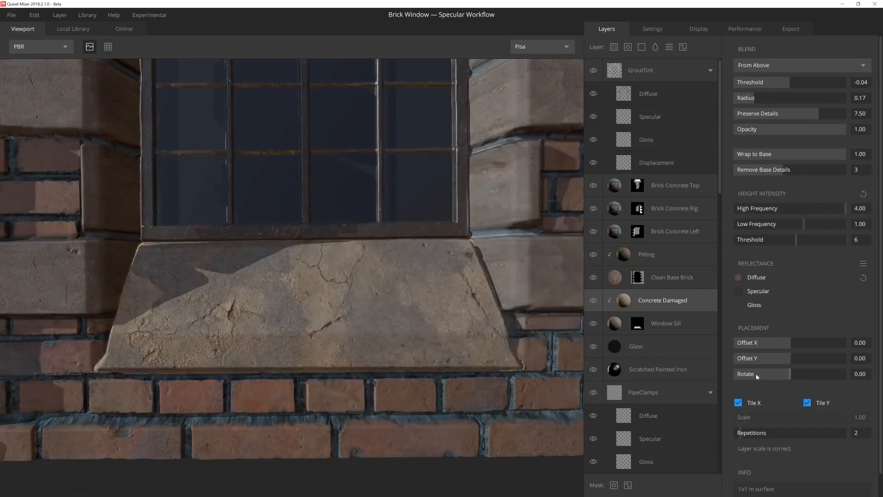
left_click(739, 279)
left_click_drag(514, 155, 752, 143)
left_click_drag(692, 247, 694, 245)
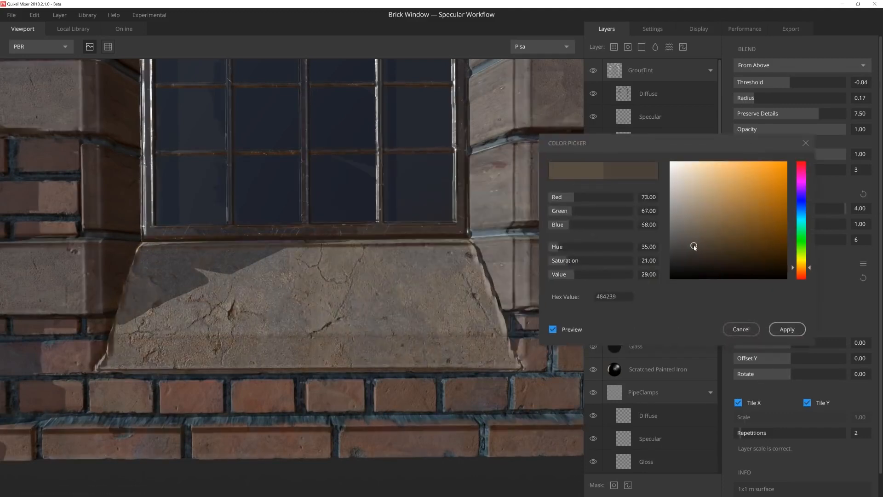
left_click(775, 330)
left_click_drag(795, 359, 797, 351)
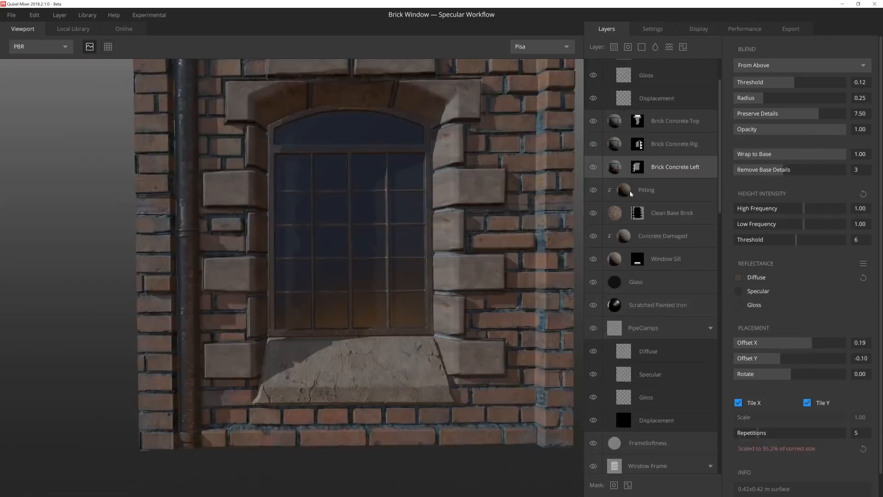
Step: Add another Concrete Damaged surface from the local library, clipped to Brick Concrete Left, with High Frequency height intensity at 4.00
left_click(74, 28)
left_click(302, 231)
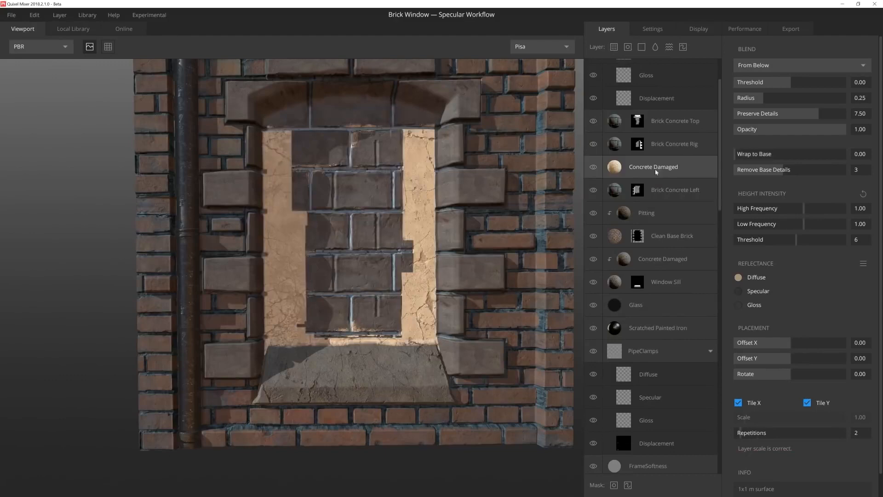
middle_click_drag(416, 213, 467, 201)
scroll(467, 201, "up", 5)
left_click_drag(806, 208, 859, 207)
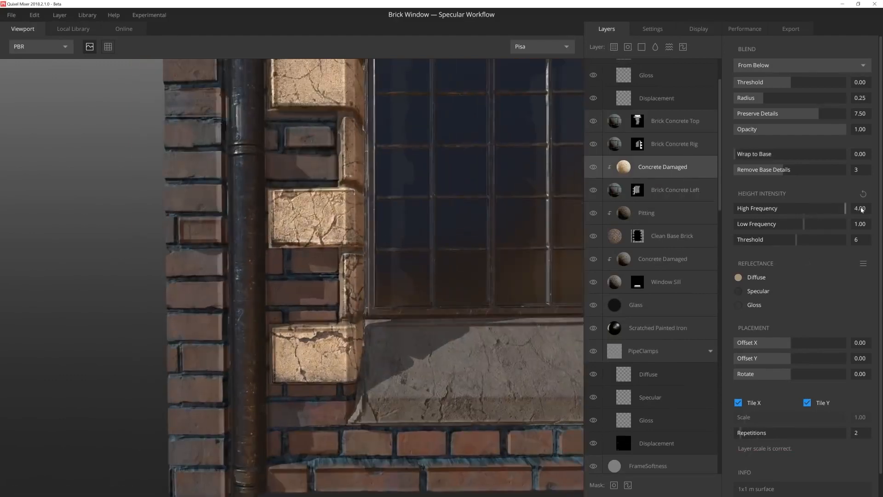
Step: Change the diffuse color of the Concrete Damaged layer above Brick Concrete Left to a dark grey-brown and blend it From Above
left_click(738, 277)
left_click_drag(488, 156, 656, 135)
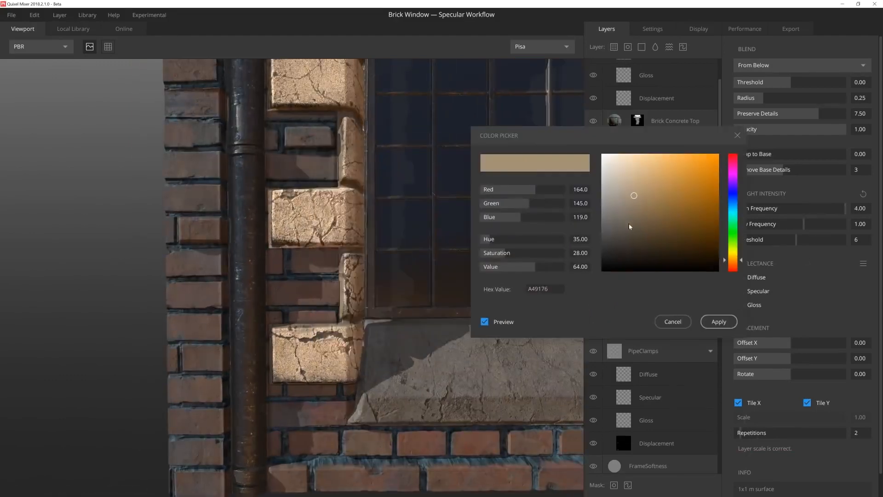
left_click(627, 233)
left_click(719, 320)
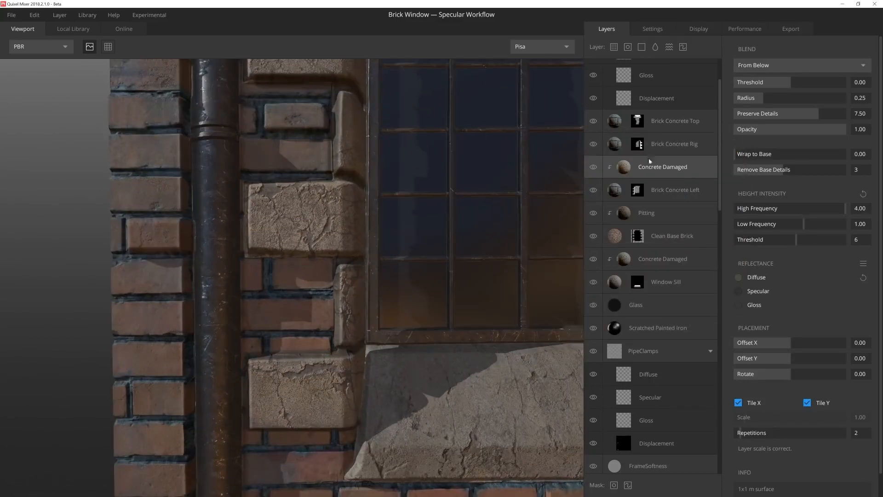
left_click(802, 65)
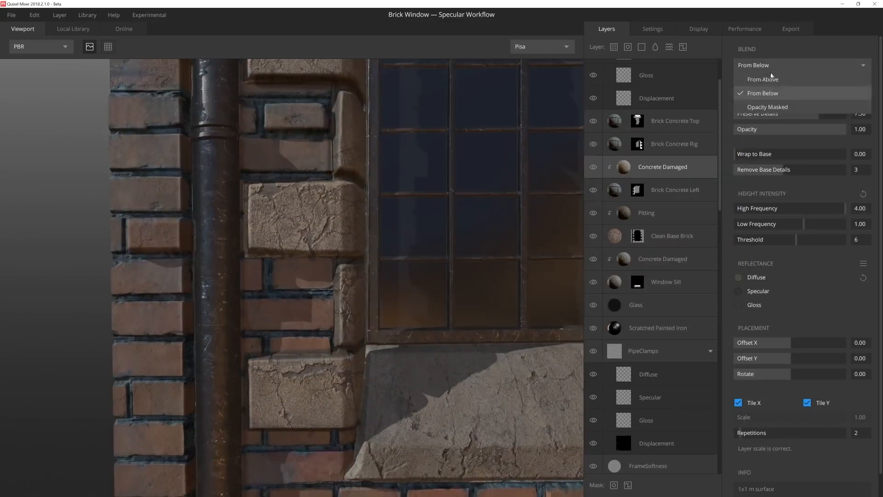
left_click(784, 80)
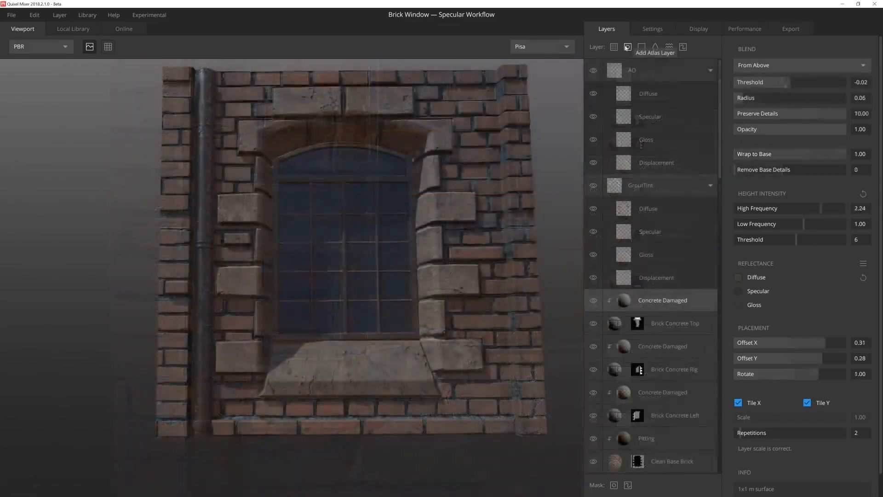
Step: Add the Dry Leaves Litter decal from the local library and clip it to the Window Sill above its Concrete Damaged layer
left_click(628, 46)
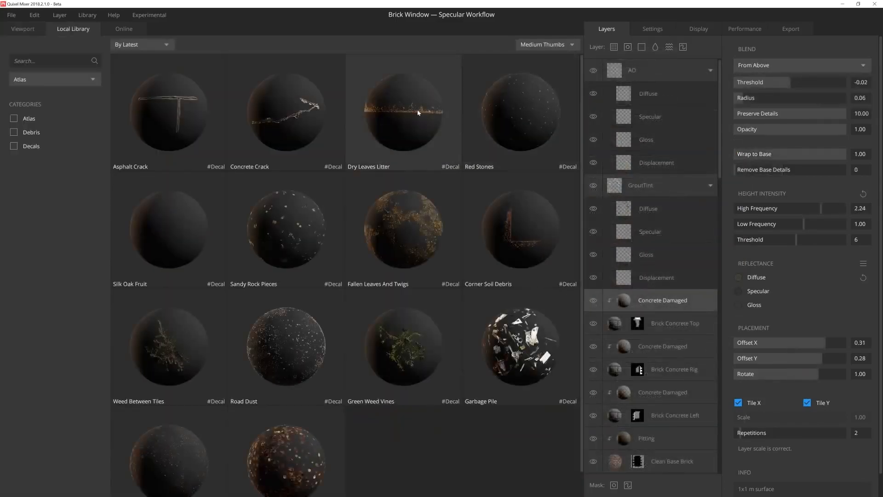
left_click(403, 113)
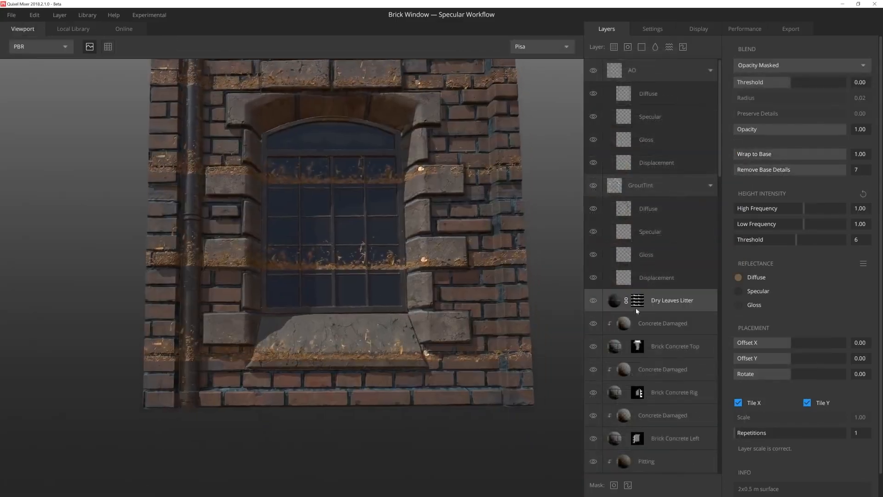
scroll(636, 308, "down", 4)
left_click_drag(672, 409, 669, 407)
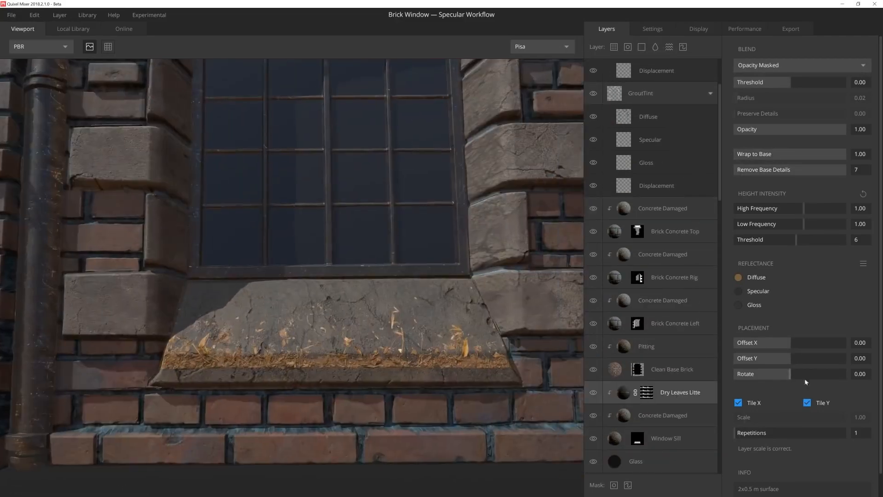
Step: Rotate the Dry Leaves Litter layer to 2.00 and set its Offset Y to 0.12 so the leaves lie against the window frame
left_click_drag(804, 379, 839, 380)
left_click_drag(792, 359, 802, 361)
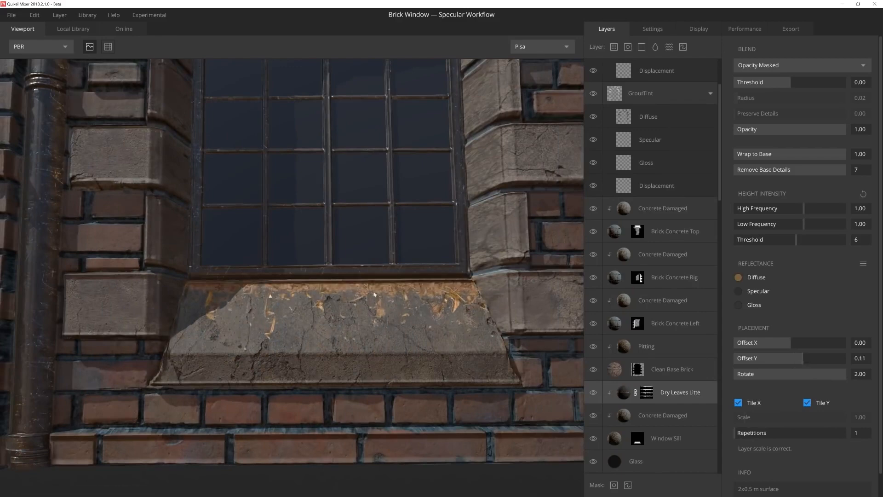
left_click_drag(374, 294, 462, 263)
Step: Darken the Dry Leaves Litter layer's diffuse color to a dark brown
left_click(739, 278)
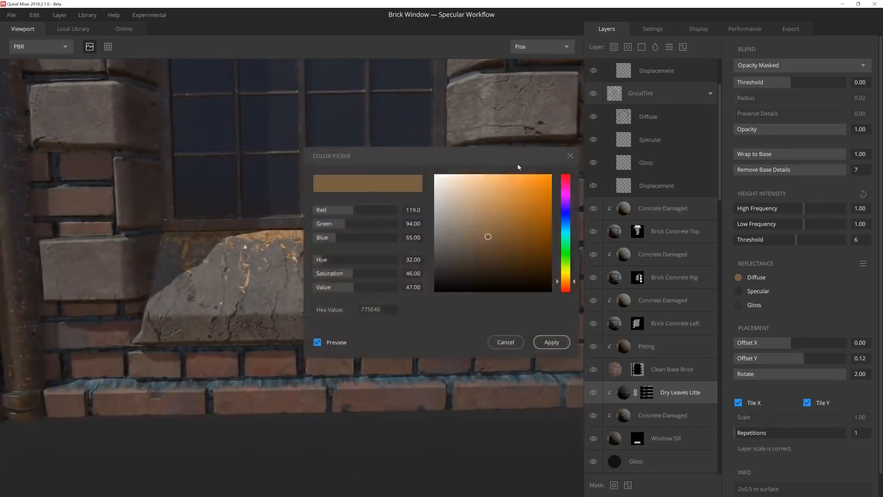
left_click_drag(660, 261, 657, 272)
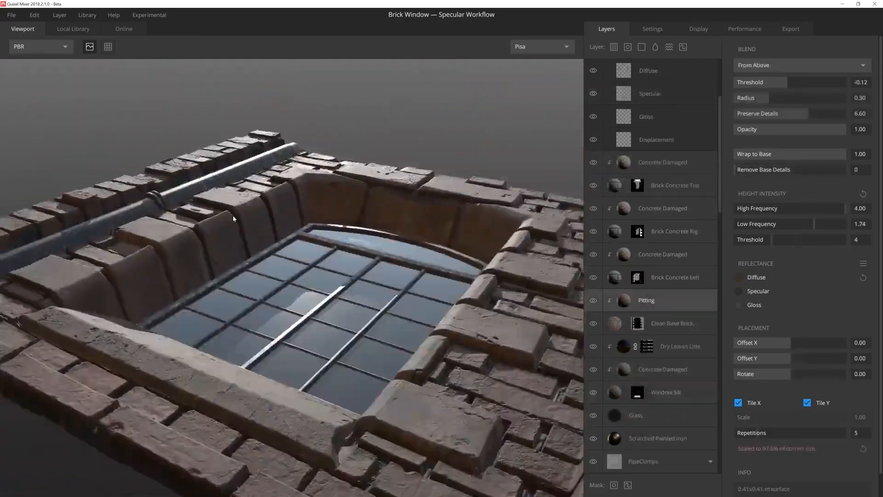
left_click_drag(233, 219, 280, 289)
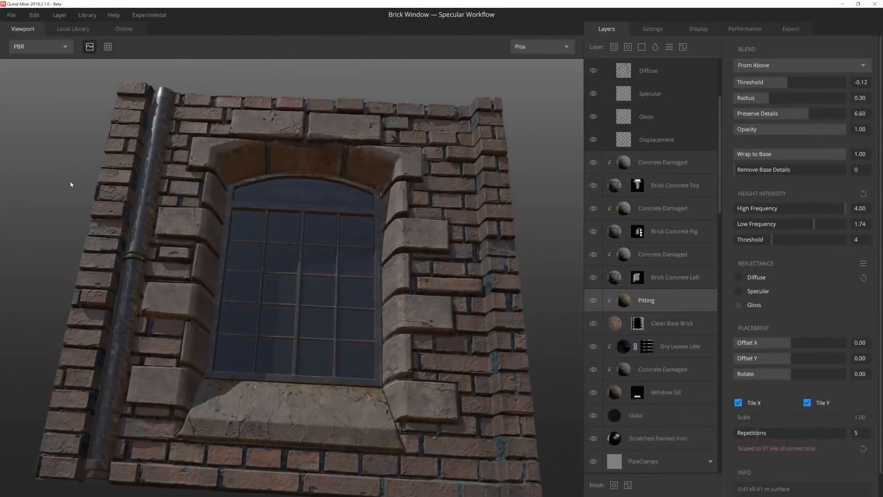
Step: Add the Sandy Soil surface from the local library above the Glass layer and clip it to Glass
left_click_drag(280, 253, 288, 248)
scroll(664, 330, "down", 2)
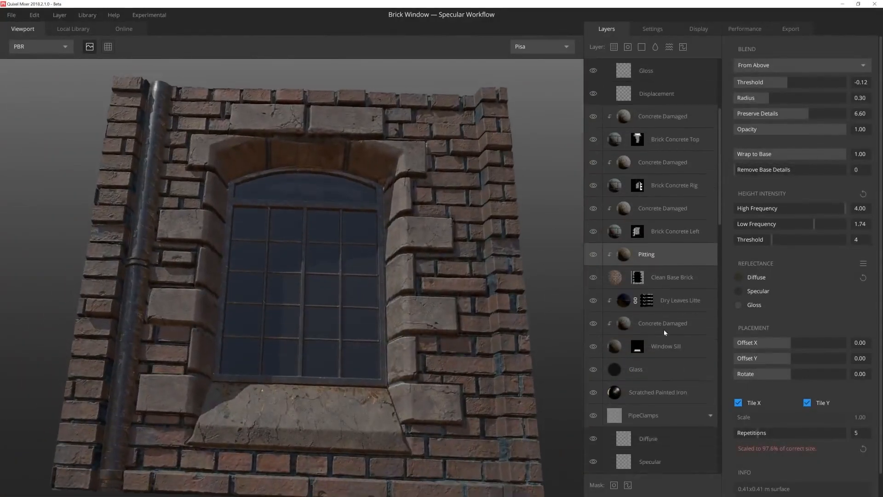
scroll(663, 332, "down", 2)
left_click(667, 334)
left_click(613, 48)
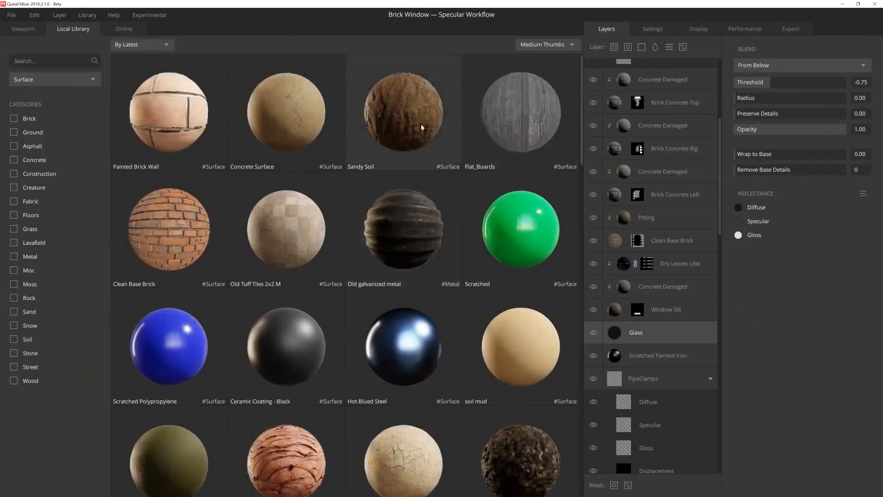
left_click(422, 127)
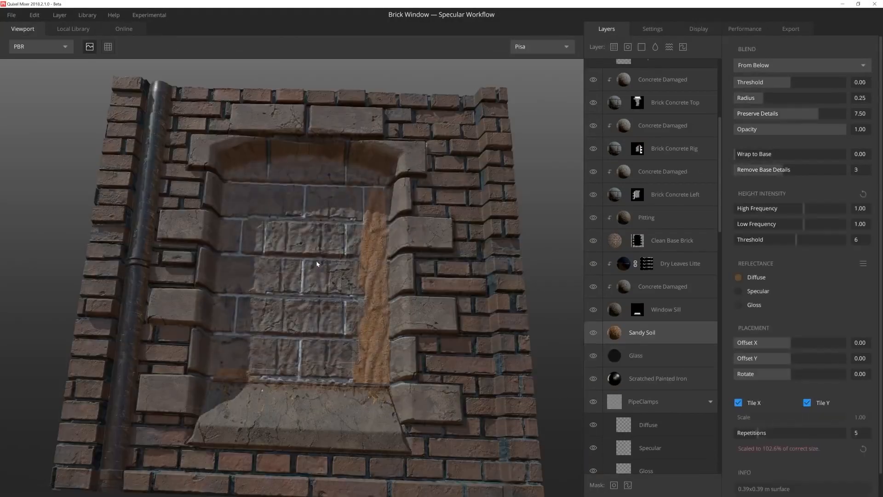
left_click(608, 339)
Step: Set Sandy Soil's High Frequency to 0.10 and Low Frequency to 0.00, Wrap to Base to 1.00, and blend Threshold to 0.10
scroll(296, 290, "up", 5)
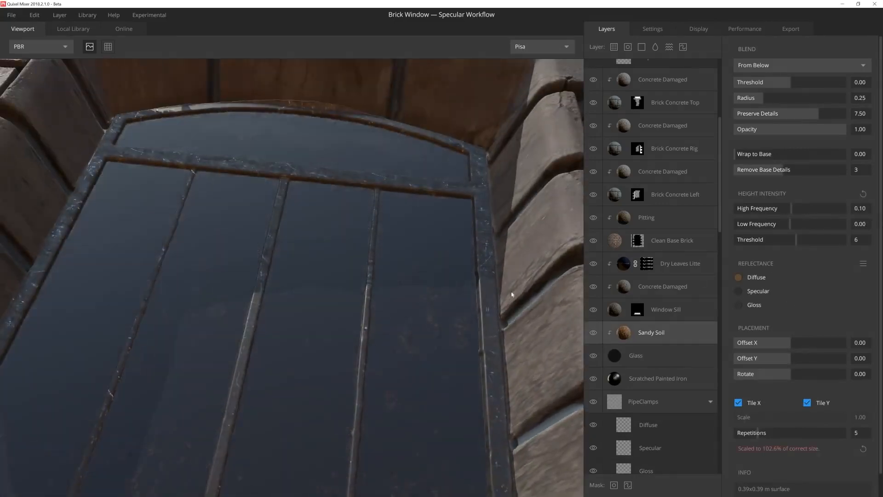
middle_click_drag(510, 292, 510, 260)
left_click_drag(767, 154, 845, 154)
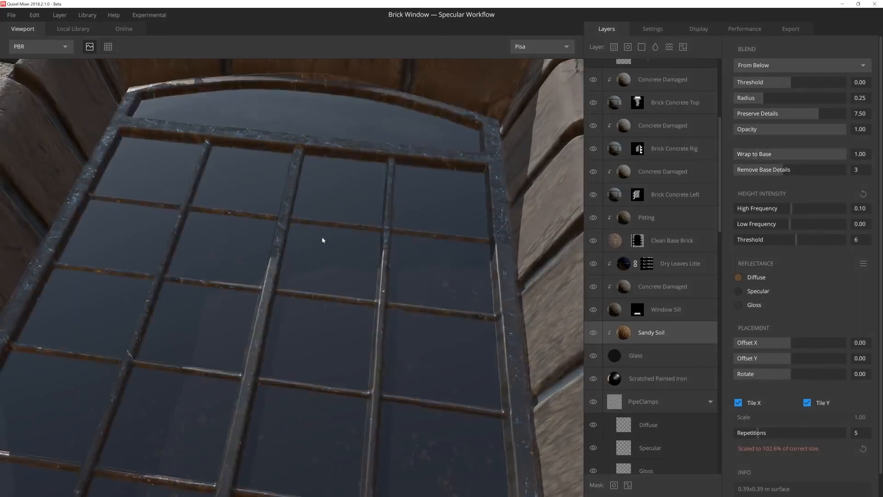
scroll(322, 234, "up", 3)
left_click_drag(790, 83, 793, 82)
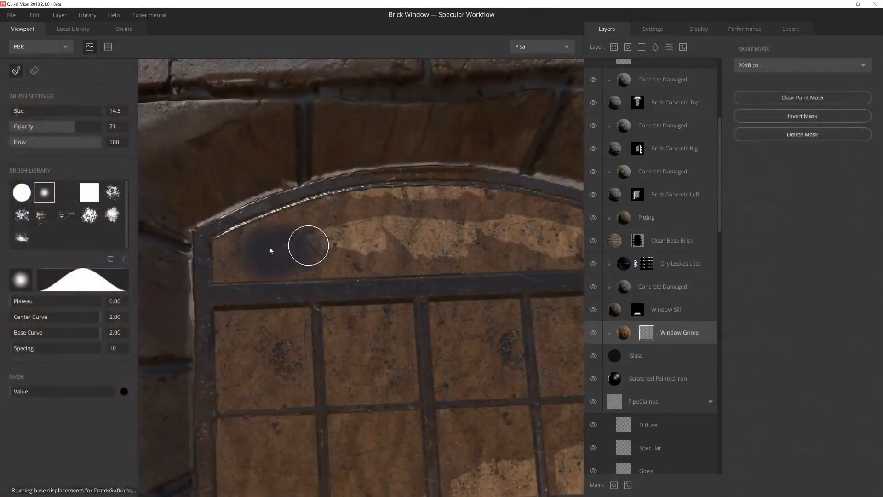
Step: Rename Sandy Soil to Window Grime, and mask its grime off the pane centers with a soft black brush at opacity 71
mouse_move(270, 250)
left_mouse_down()
mouse_move(263, 250)
mouse_move(303, 240)
left_mouse_up()
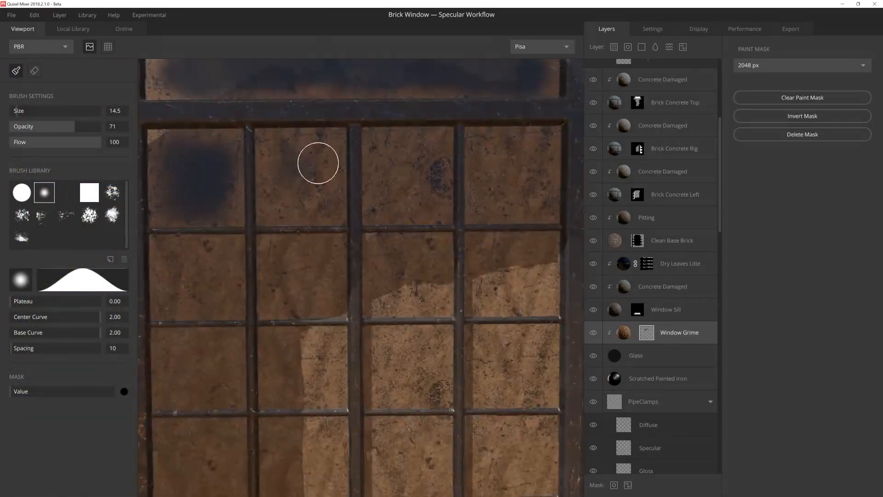
left_click_drag(318, 162, 299, 197)
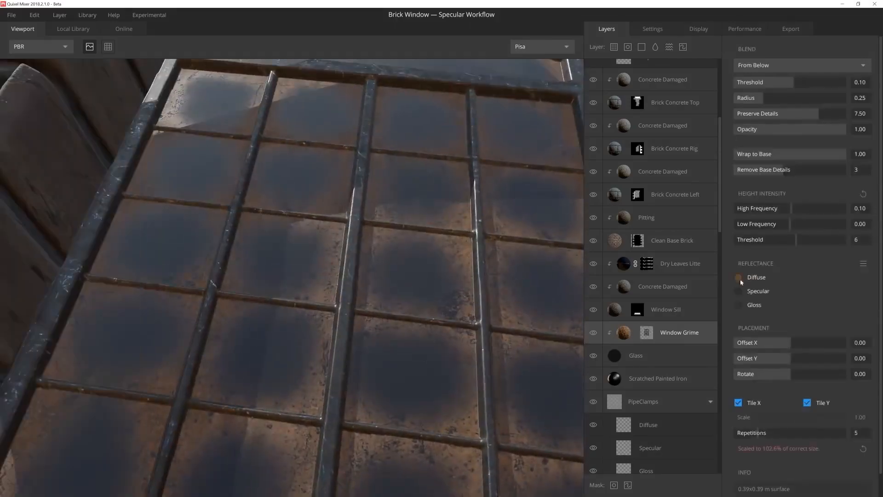
Step: Change the Window Grime diffuse color to a nearly black brown and reduce the layer's opacity
left_click(738, 277)
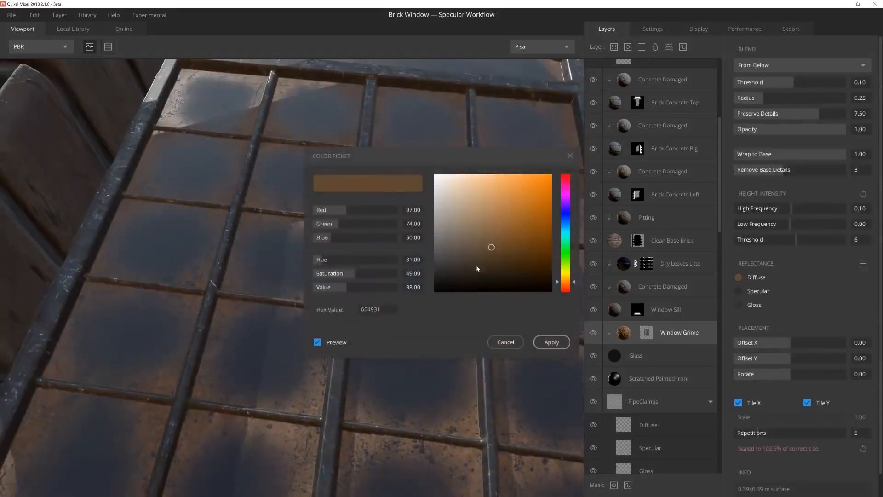
left_click(470, 270)
left_click(551, 342)
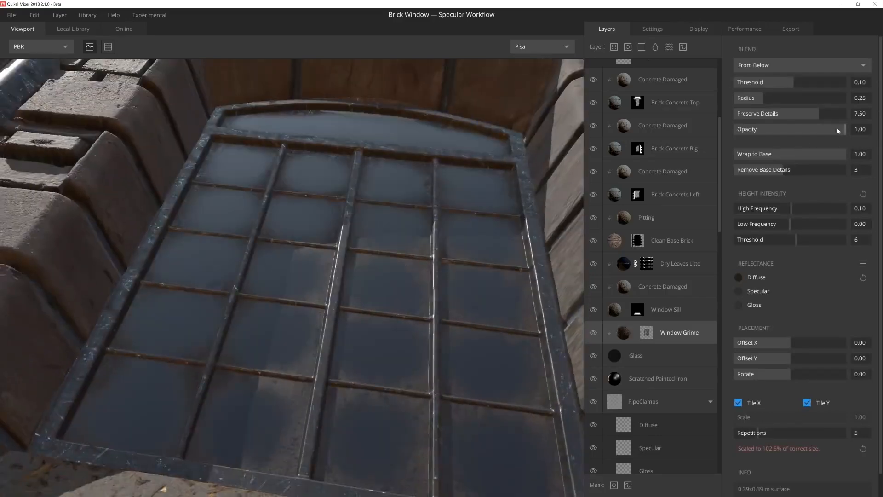
left_click_drag(837, 131, 812, 128)
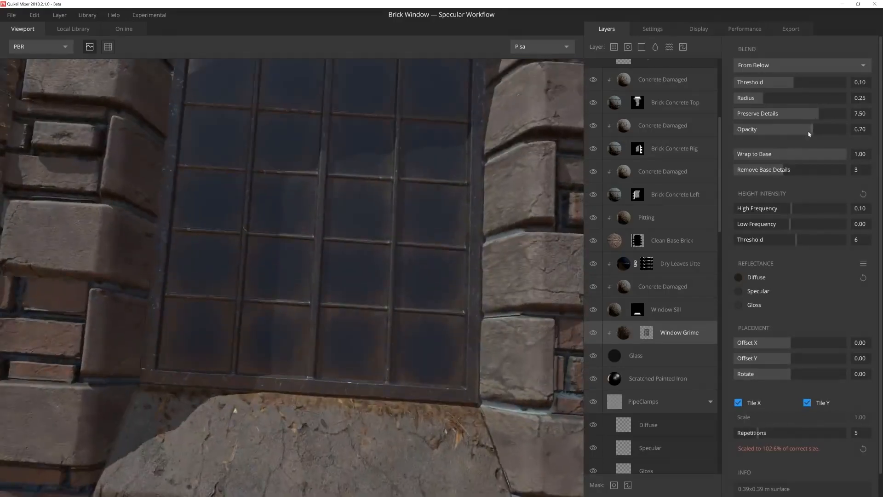
left_click_drag(809, 134, 783, 132)
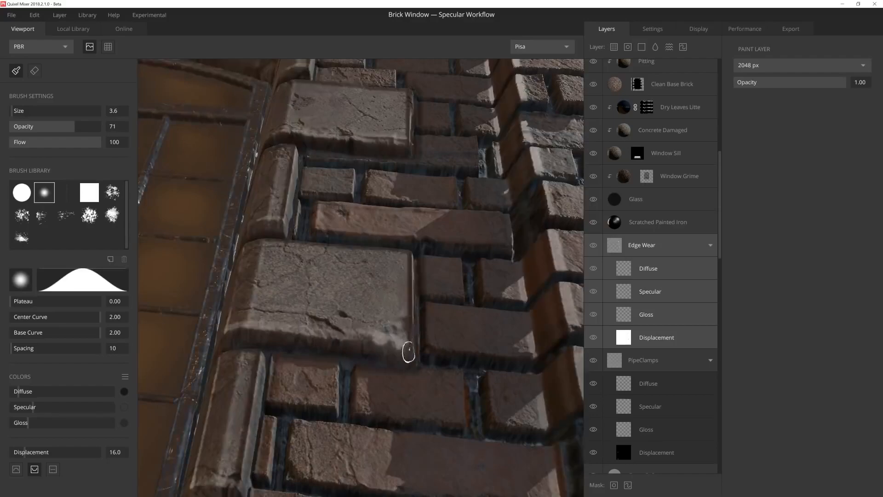
Step: On an Edge Wear paint layer above PipeClamps, paint displacement wear on concrete block edges beside the window with a size 3.6 brush, displacement 16.0
left_click_drag(408, 353, 142, 239, "alt")
scroll(492, 296, "down", 3)
scroll(492, 296, "down", 3)
middle_click_drag(142, 239, 246, 321, "alt")
scroll(247, 321, "up", 6)
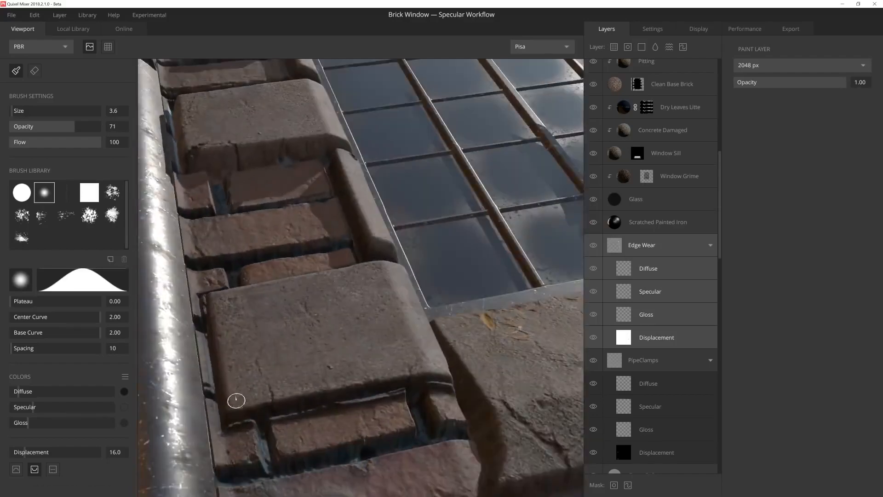
left_click_drag(238, 412, 228, 401)
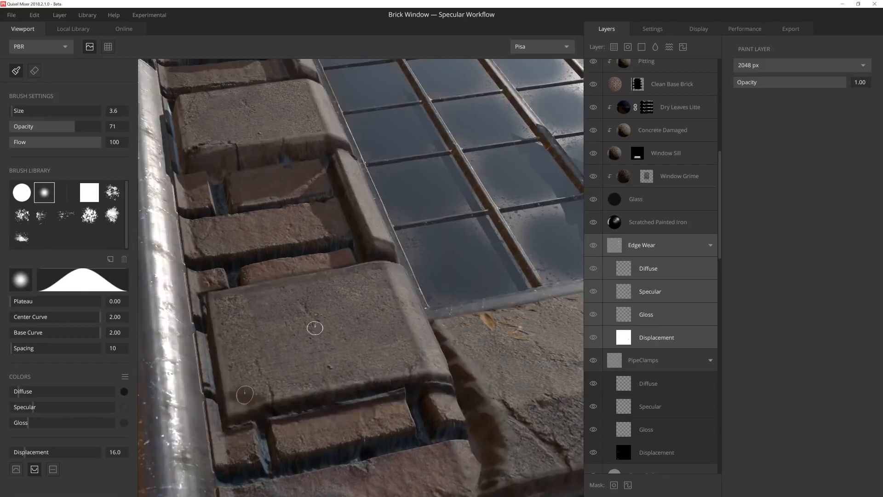
left_click_drag(316, 327, 345, 402, "alt")
Step: Paint edge wear along the sill's lower edge with a size 6.1 brush and on the left concrete blocks with size 4.0
scroll(345, 402, "down", 3)
middle_click_drag(344, 401, 360, 369)
scroll(361, 369, "up", 3)
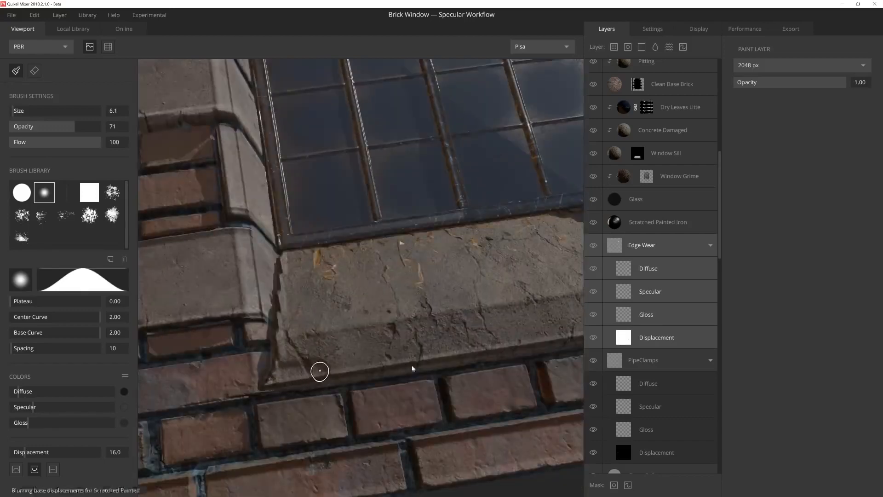
left_click_drag(317, 368, 392, 316, "alt")
scroll(379, 310, "up", 2)
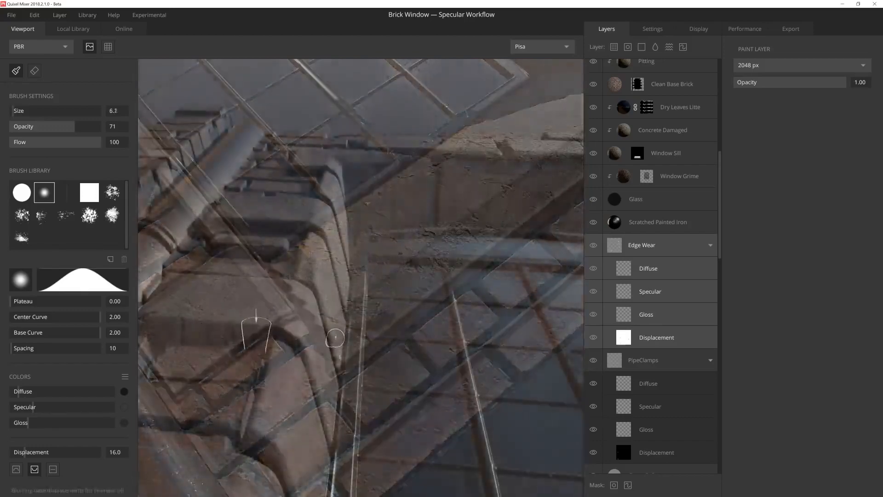
left_click_drag(230, 335, 260, 302, "alt")
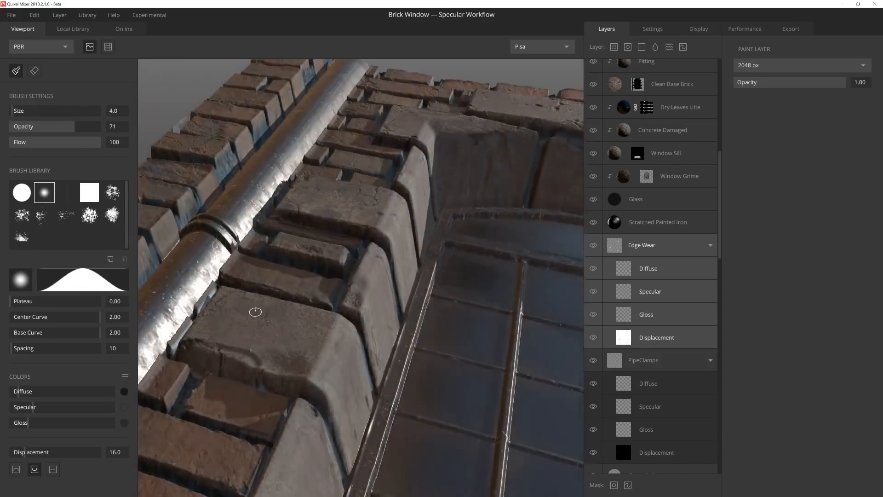
Step: Paint another edge wear stroke on the concrete block beside the drain pipe with a size 4.0 brush
left_click_drag(256, 312, 243, 306, "alt")
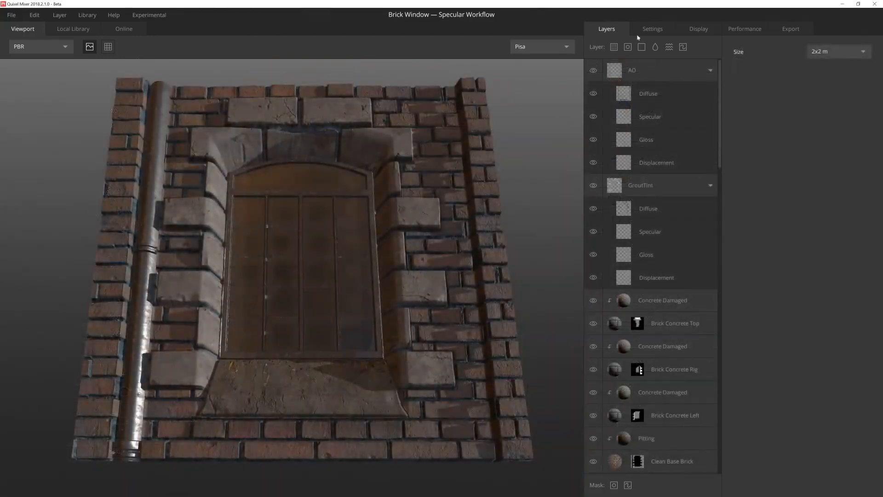
Step: Set the export resolution to 2048 px and the export format to Custom
left_click(791, 29)
left_click(709, 133)
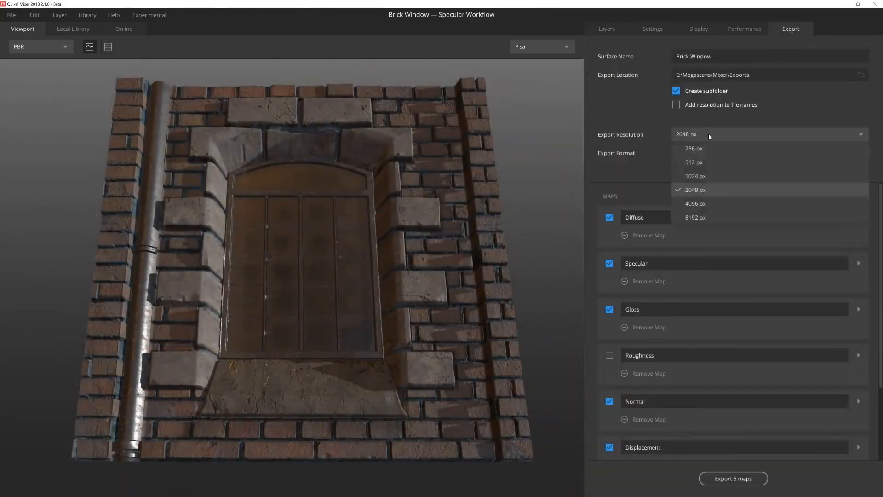
left_click(712, 190)
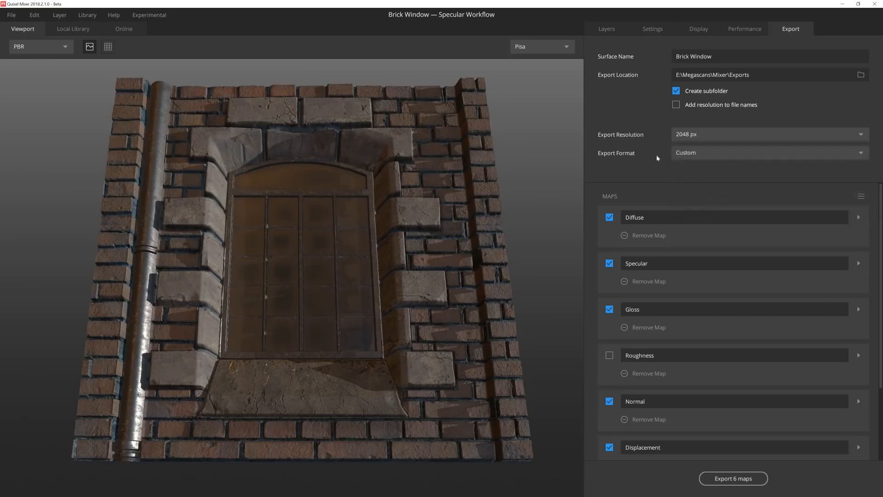
left_click(711, 152)
left_click(725, 166)
Step: Exclude the AO and Gloss maps from the export and rename the Specular map MASK
scroll(650, 331, "down", 3)
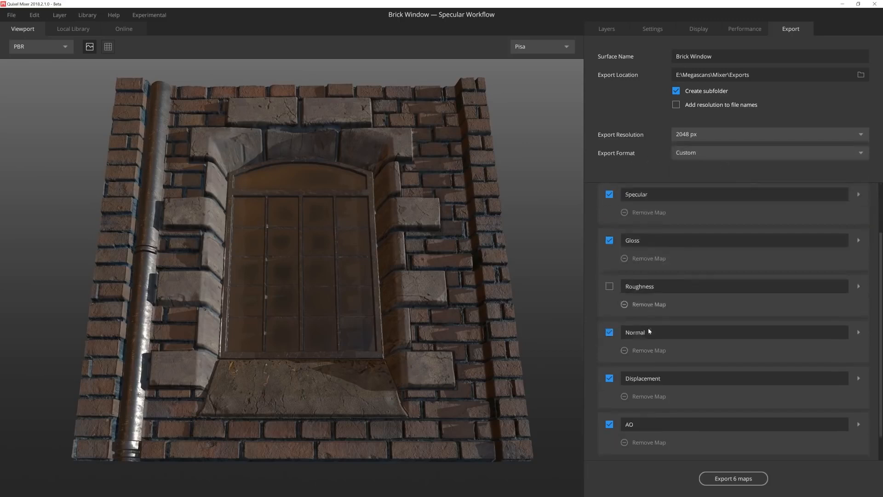
scroll(741, 407, "up", 2)
scroll(639, 387, "down", 3)
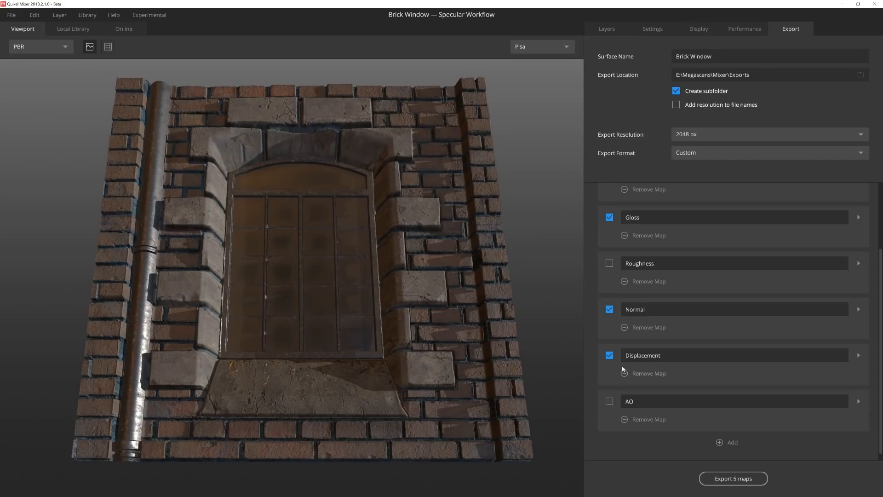
scroll(614, 308, "up", 2)
left_click(609, 263)
scroll(646, 286, "up", 2)
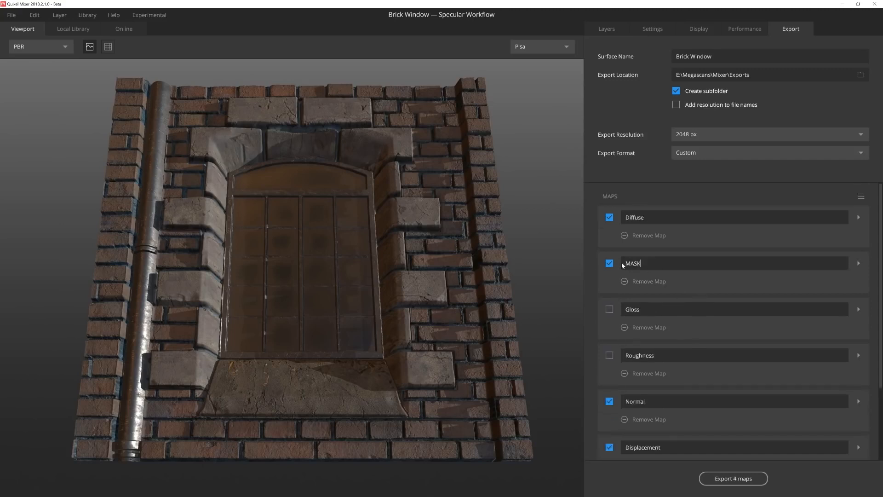
Step: Assign Gloss to the MASK map's green channel and Ambient Occlusion to its blue channel, and export the four maps
left_click(858, 263)
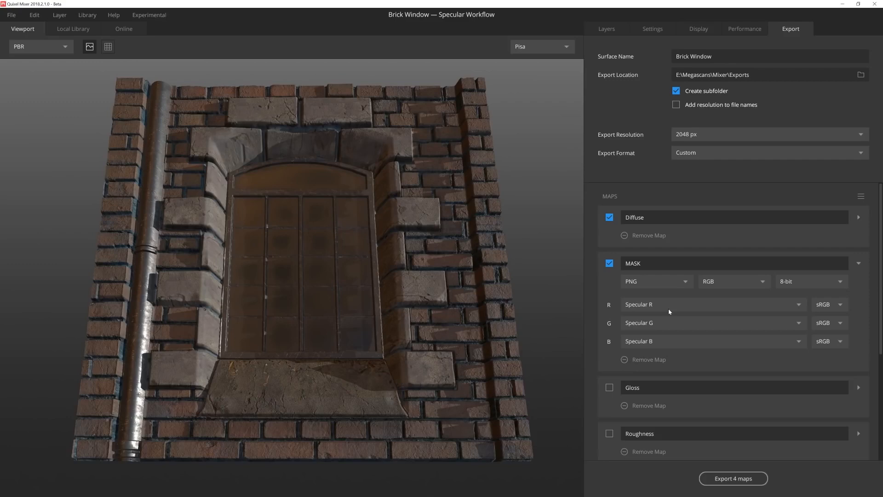
left_click(686, 322)
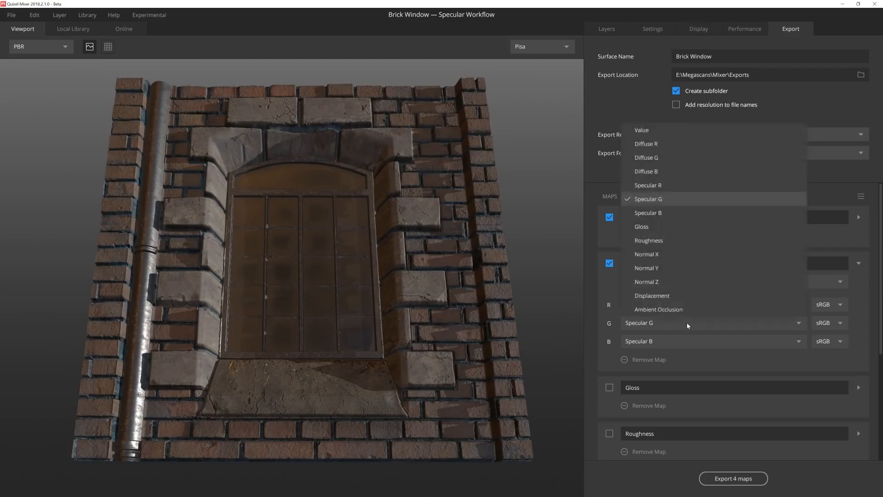
left_click(664, 228)
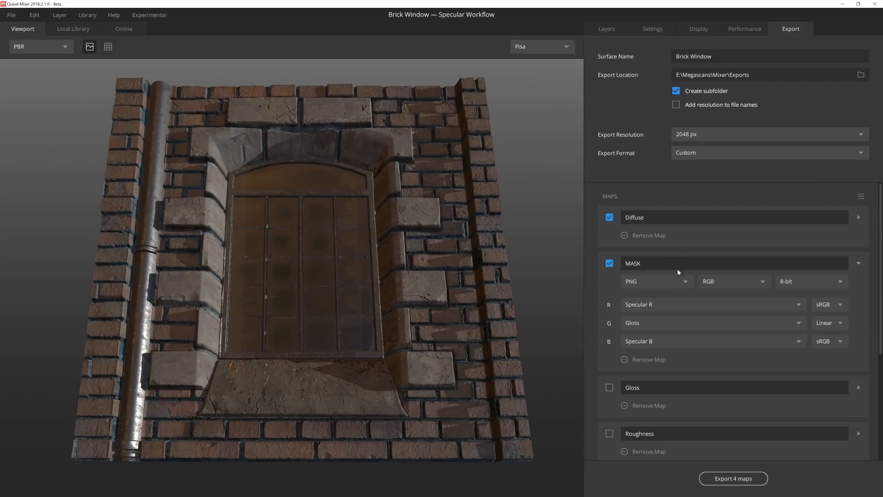
left_click(669, 342)
left_click(670, 327)
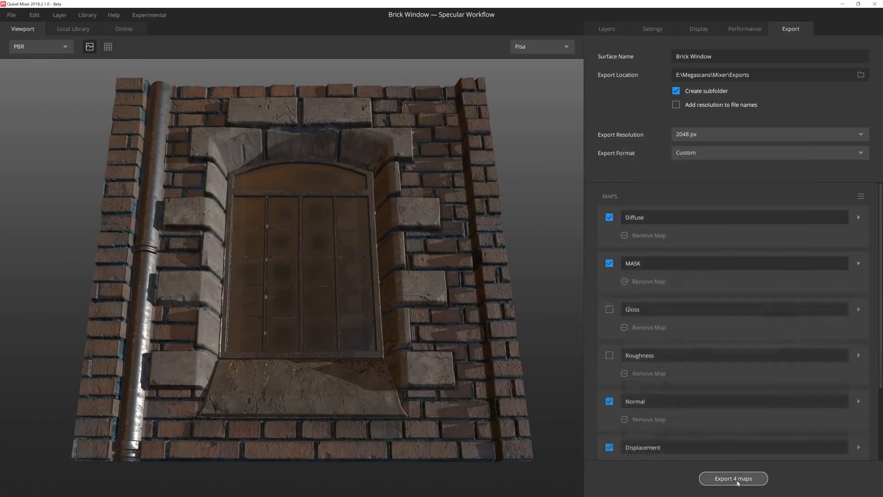
left_click(731, 480)
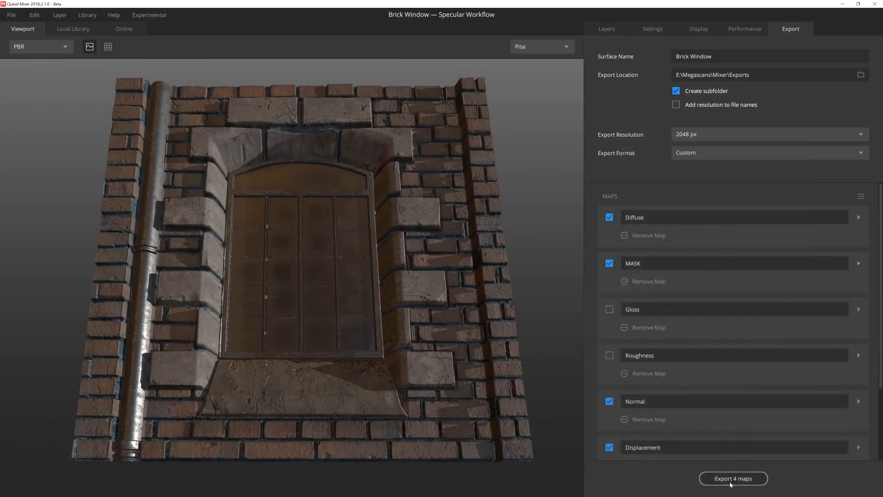